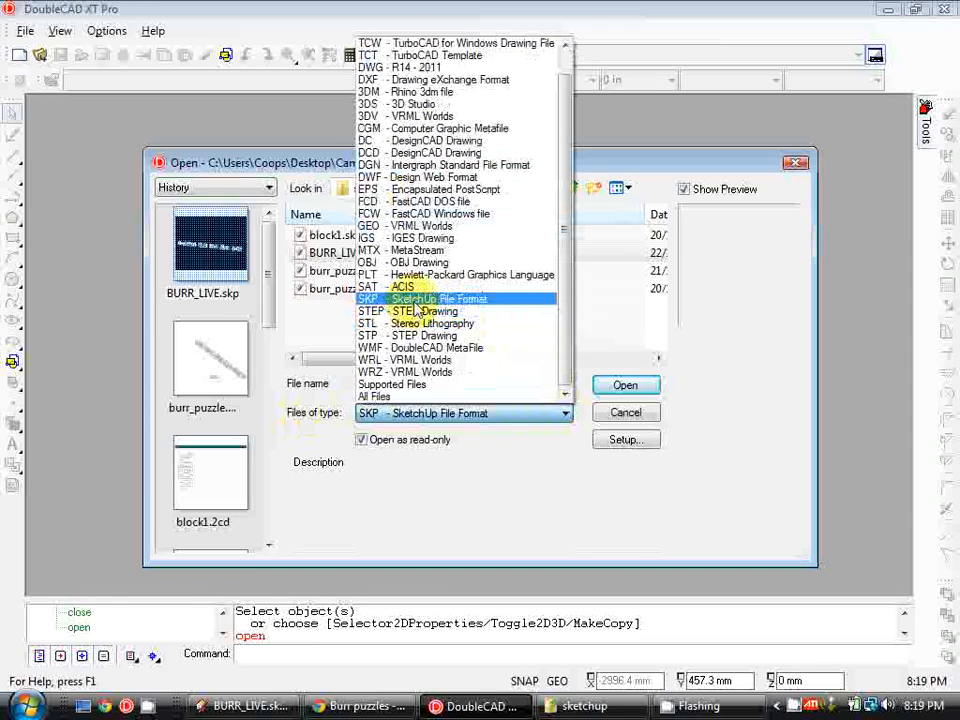
Open BURR_LIVE.skp as a SketchUp file, accepting read-only mode
click(476, 302)
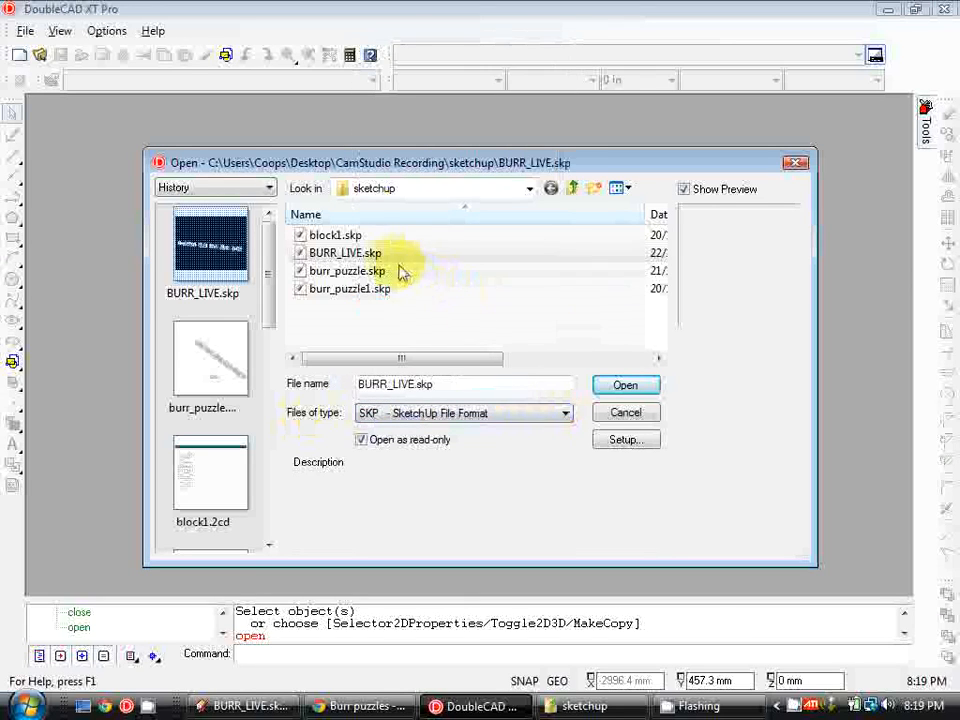
click(645, 386)
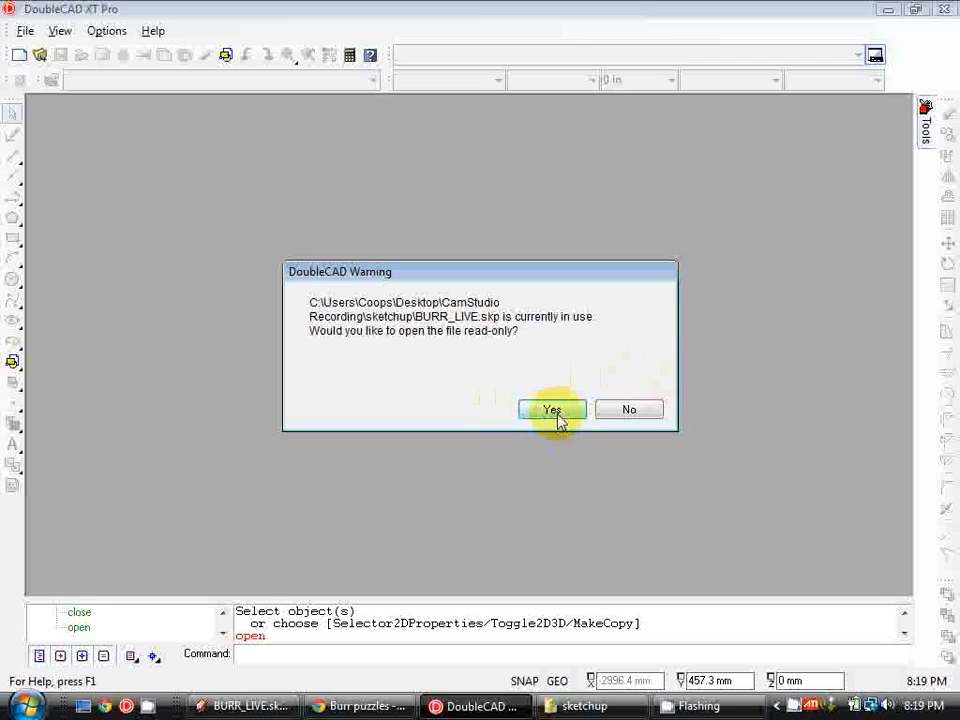
click(552, 410)
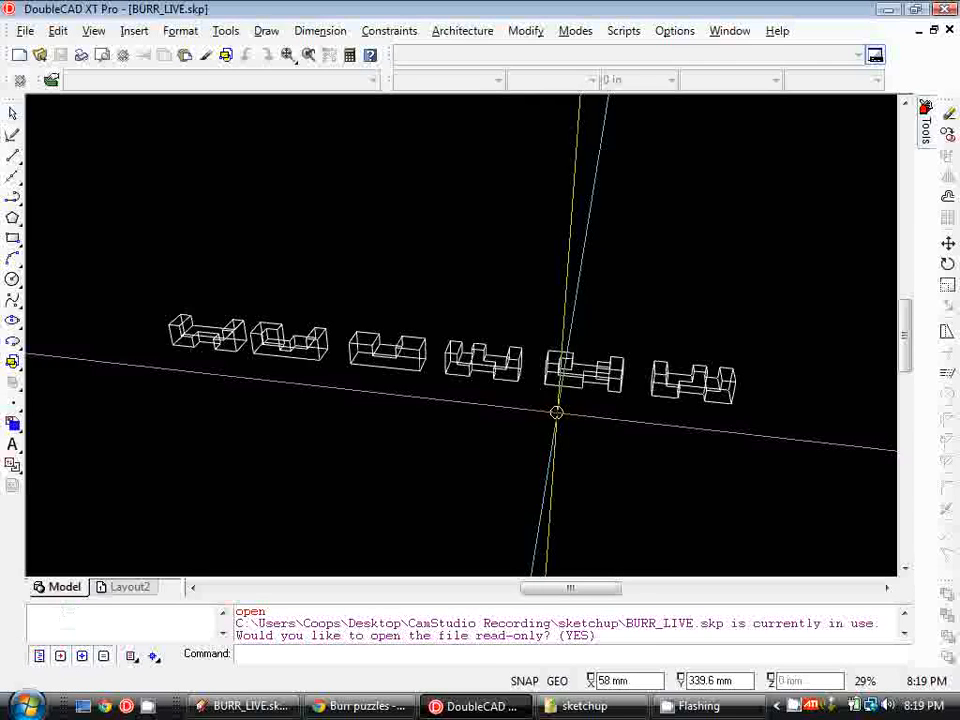
Orbit and zoom around the six burr puzzle pieces to examine them
shift+middle_drag(575, 416, 493, 401)
scroll(553, 403, up, 3)
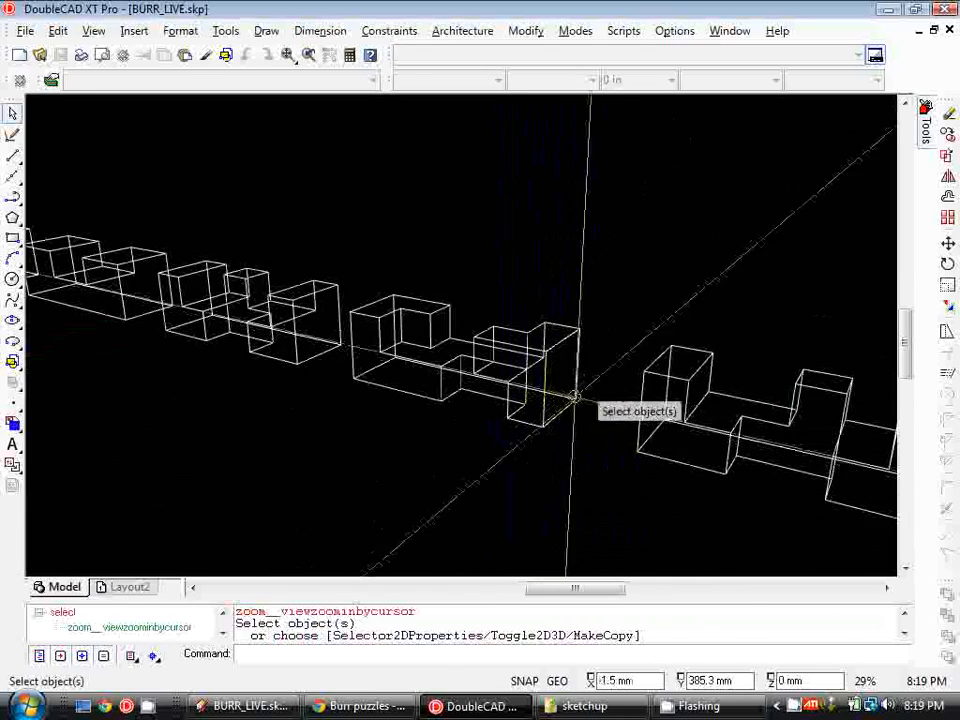
scroll(574, 393, down, 5)
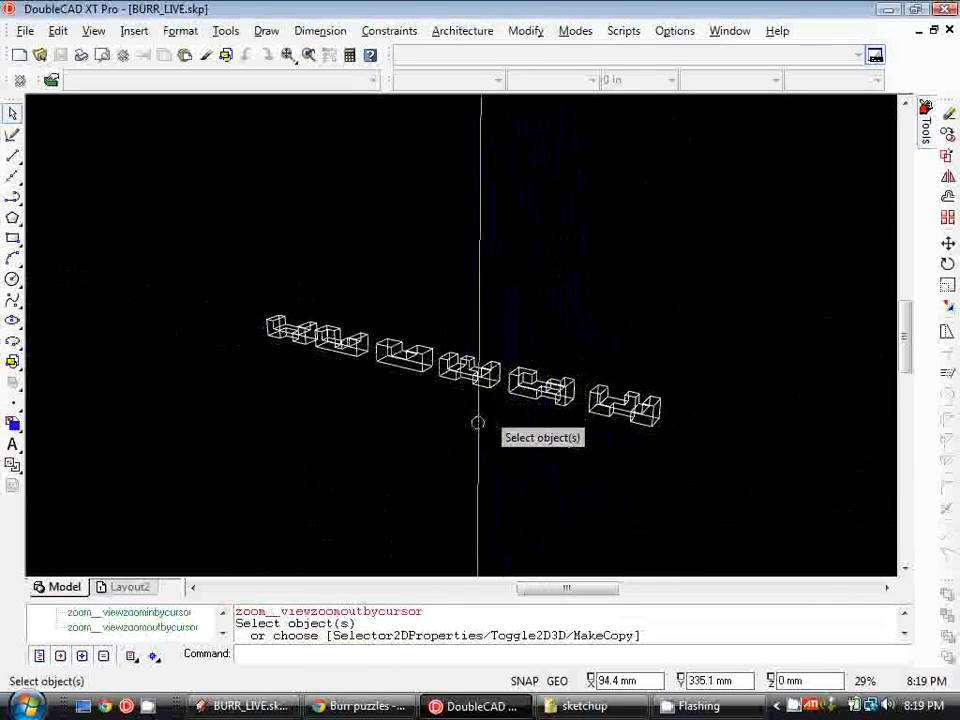
middle_drag(452, 439, 426, 425)
scroll(371, 381, down, 1)
scroll(392, 364, up, 3)
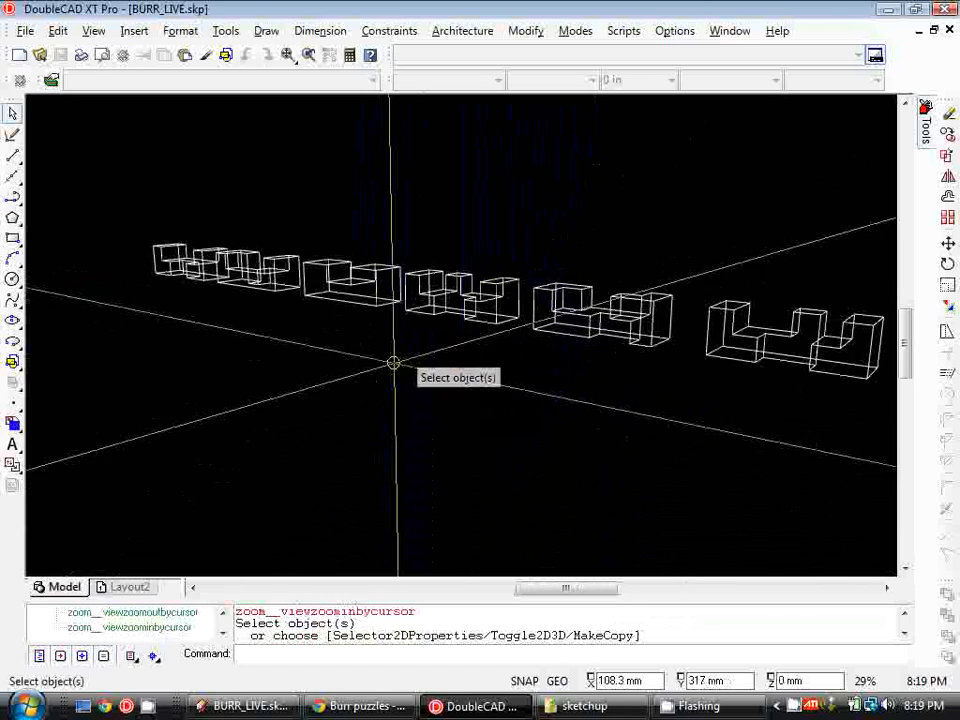
shift+middle_drag(428, 400, 472, 407)
scroll(472, 407, down, 3)
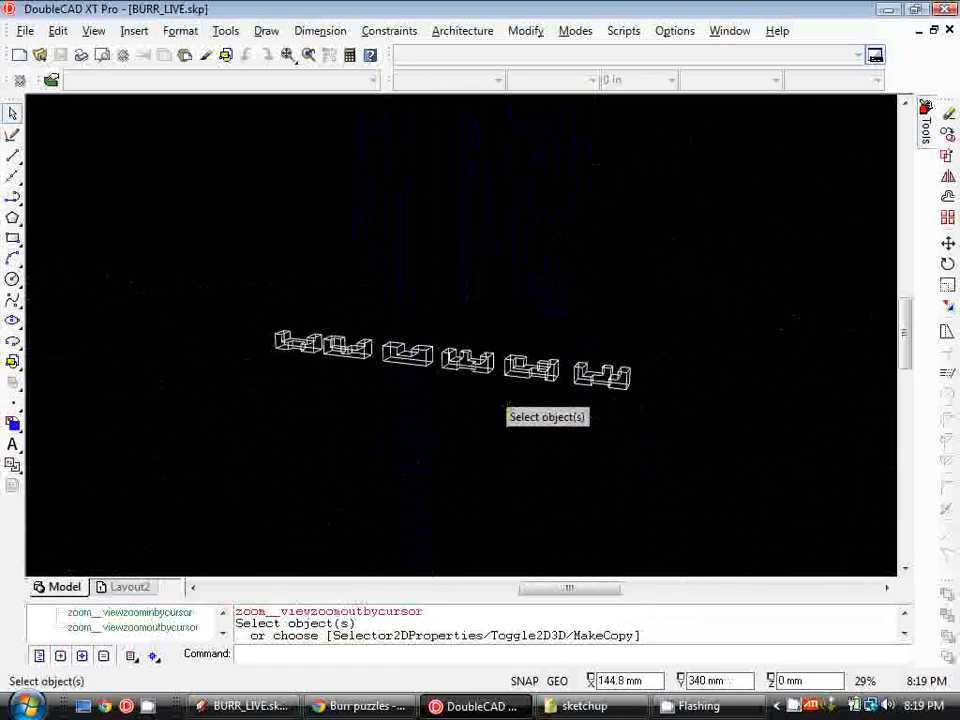
scroll(494, 390, up, 2)
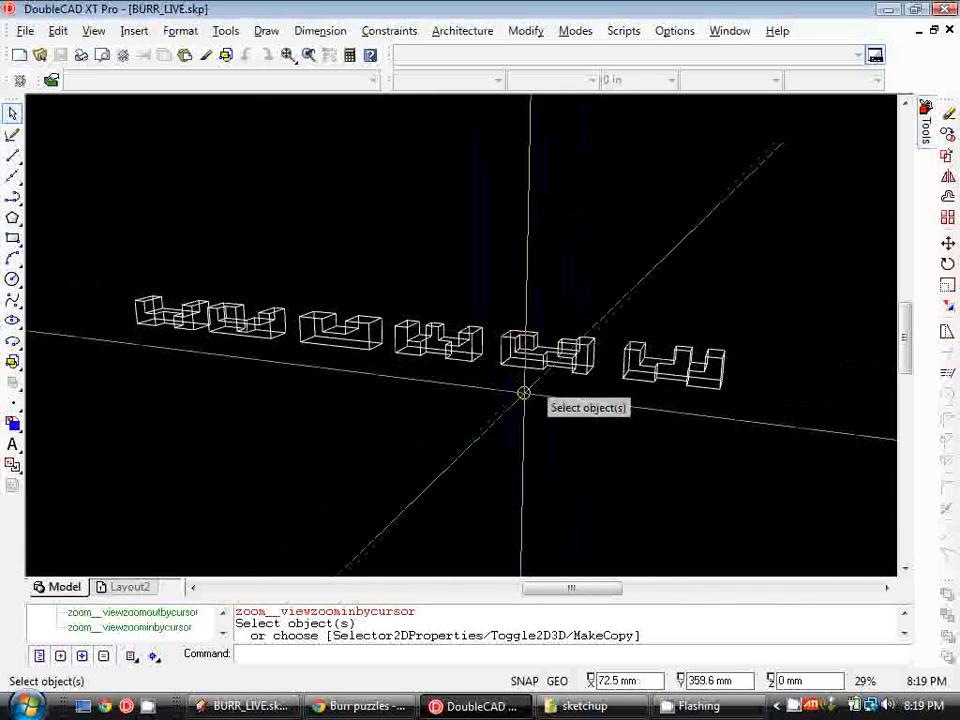
Switch the view's visual style to Hidden Line
click(94, 32)
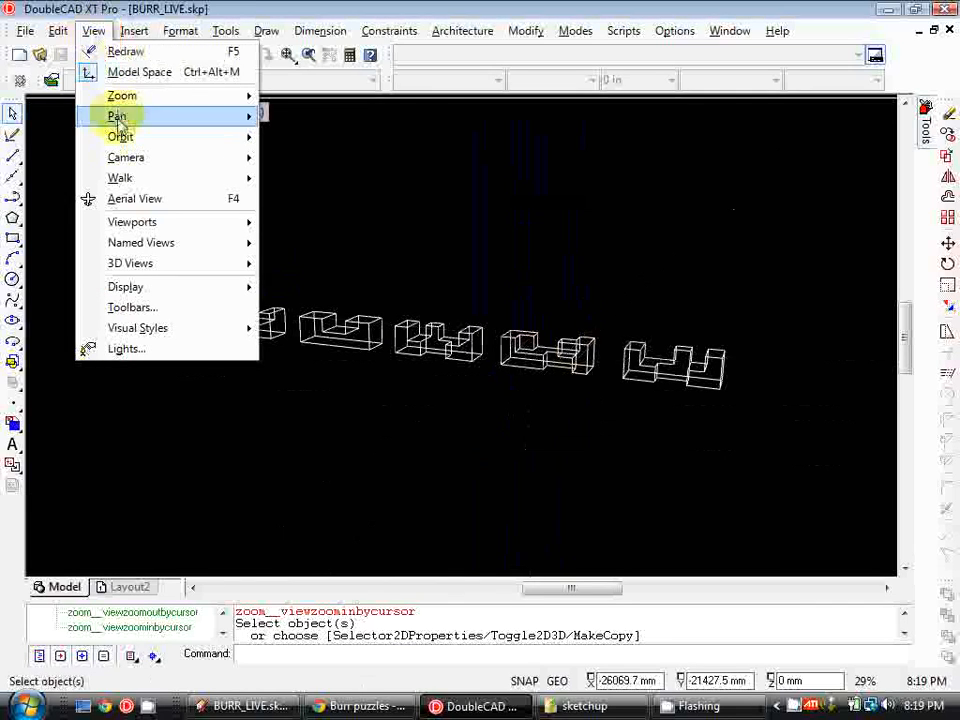
mouse_move(193, 328)
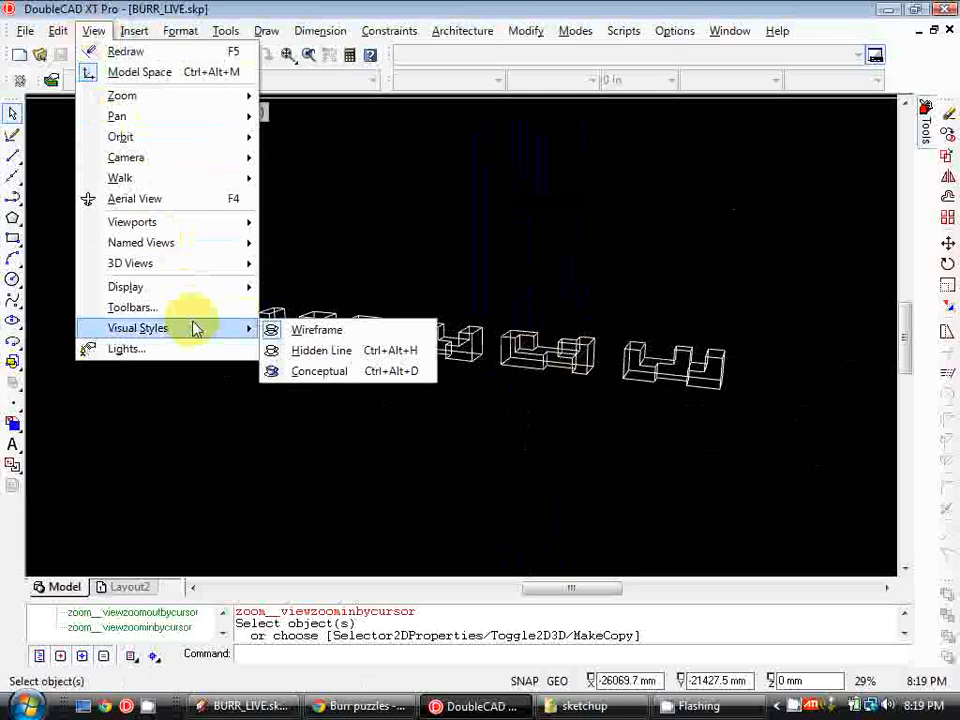
click(362, 358)
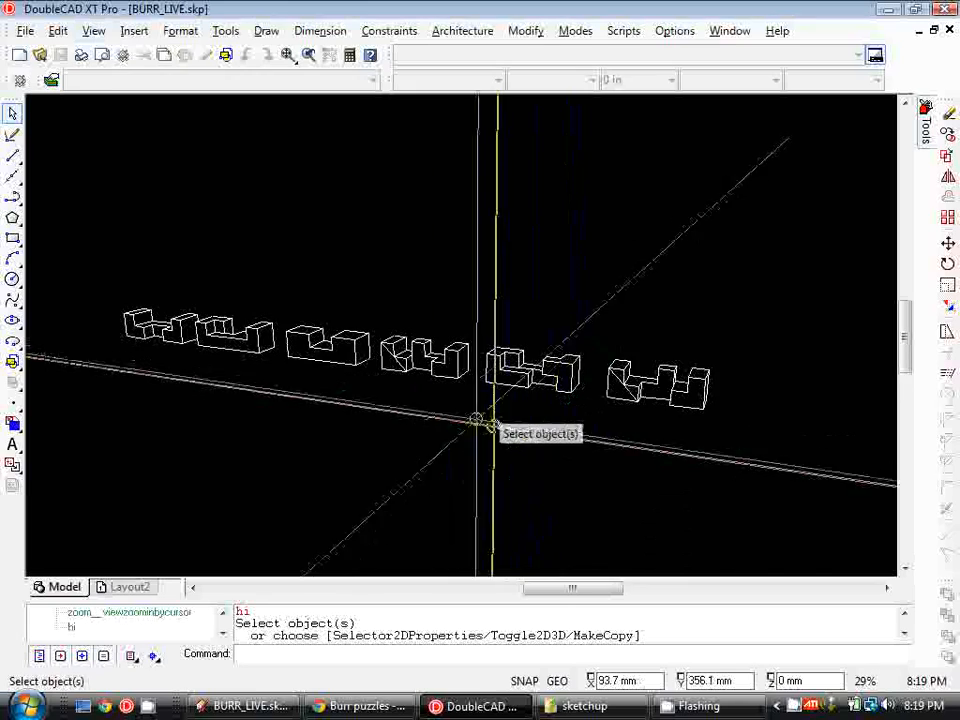
Orbit and zoom the hidden-line view to inspect the pieces from different angles
scroll(418, 375, up, 2)
middle_drag(414, 370, 372, 351)
shift+middle_drag(470, 503, 652, 448)
scroll(652, 448, down, 3)
scroll(568, 437, up, 3)
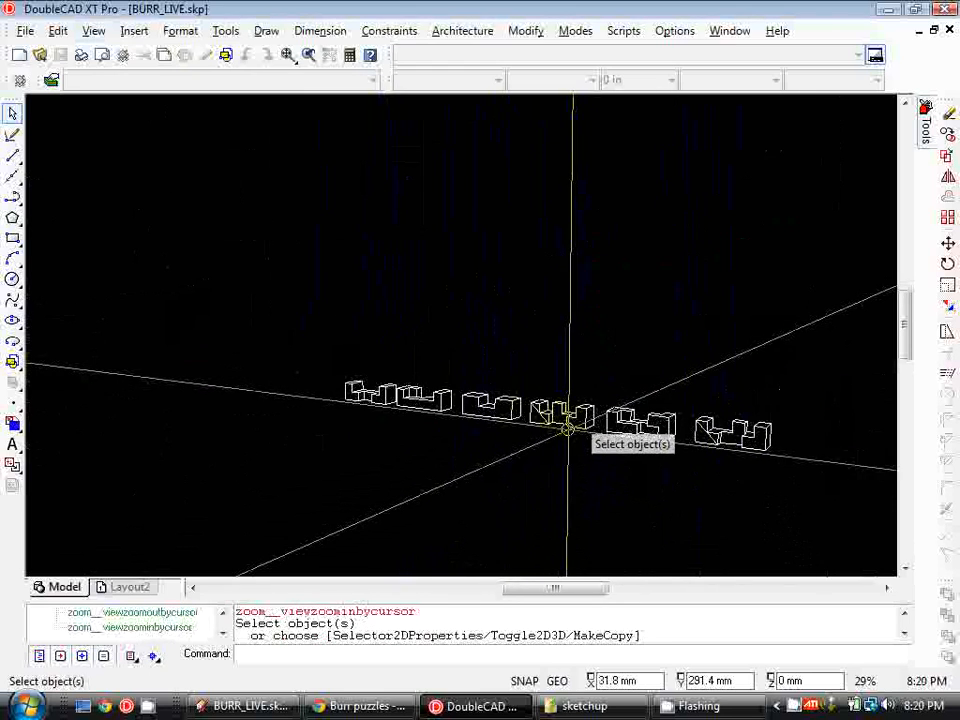
scroll(536, 433, up, 3)
scroll(454, 414, down, 5)
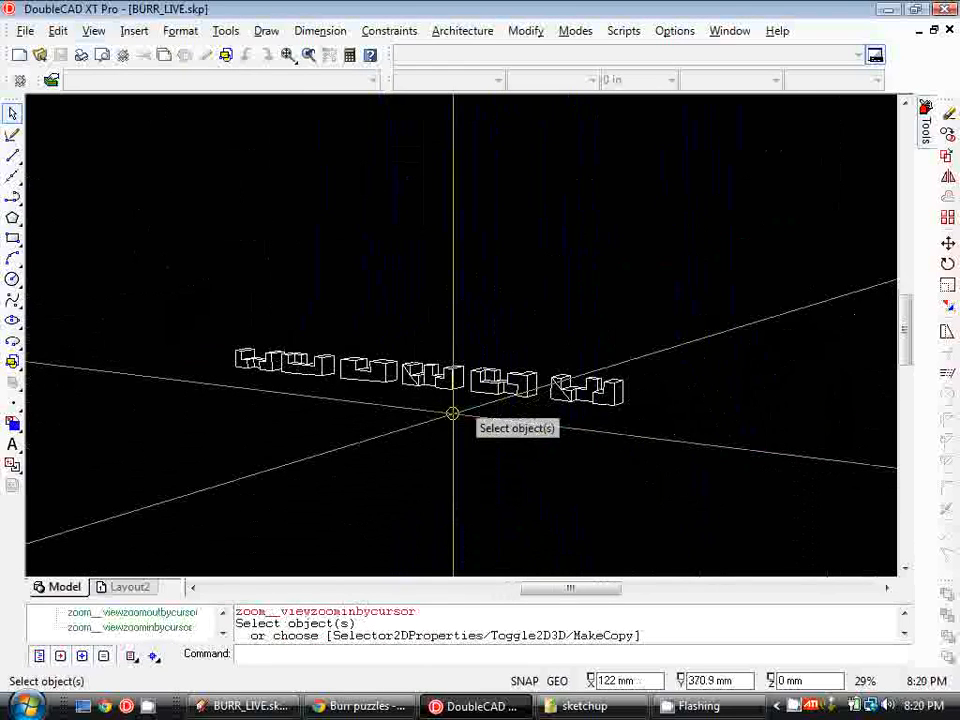
scroll(456, 420, up, 4)
scroll(441, 385, down, 3)
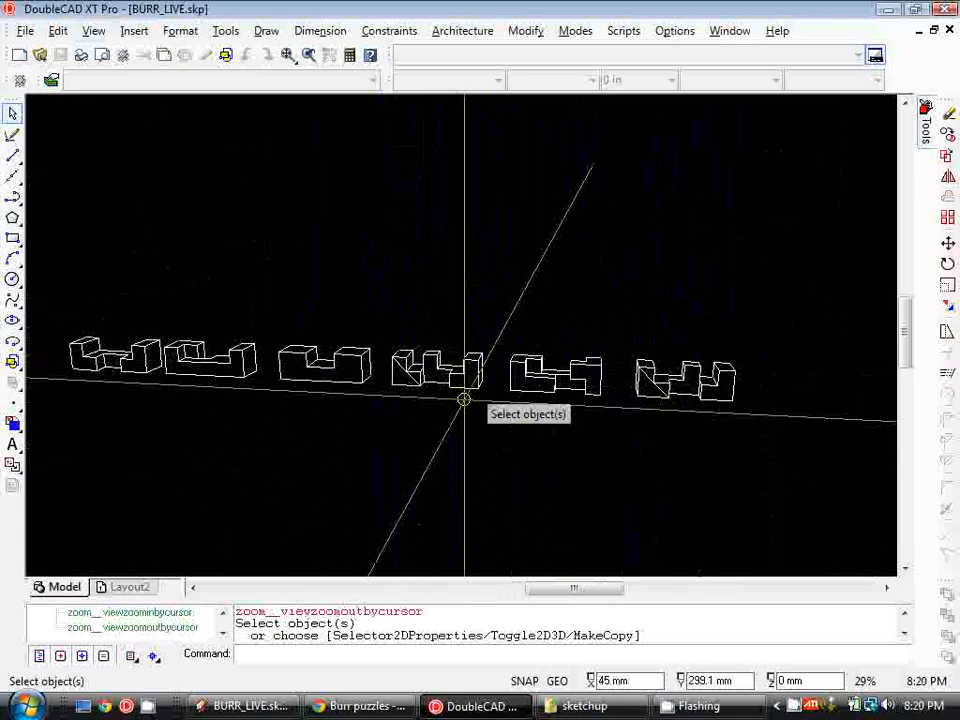
shift+middle_drag(484, 414, 453, 413)
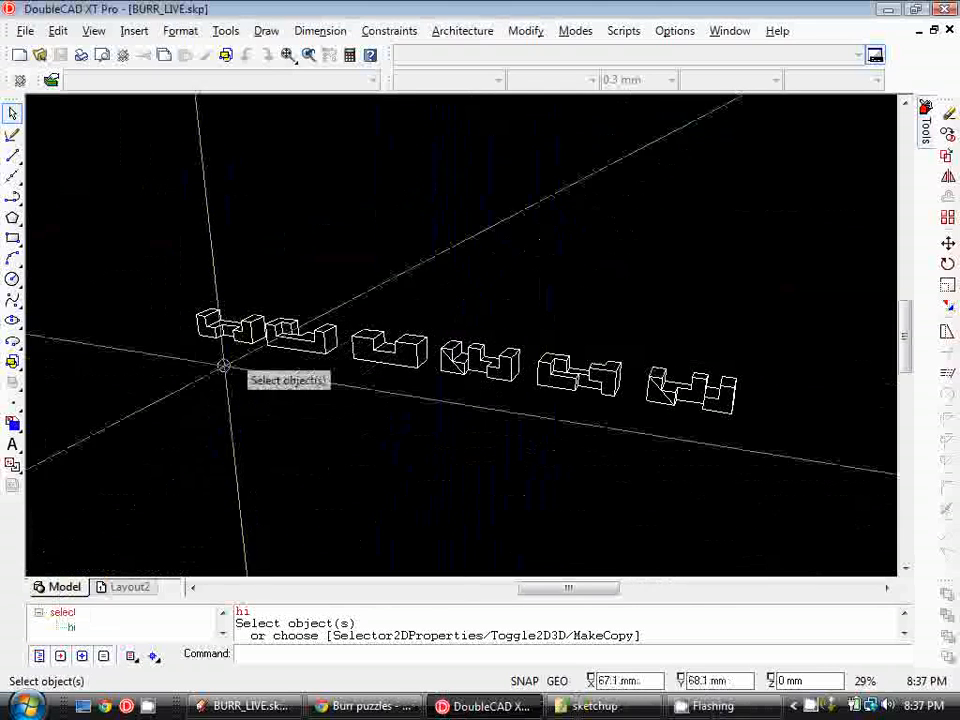
Open the Model workspace setup to review its space units and close it
right_click(66, 592)
click(155, 484)
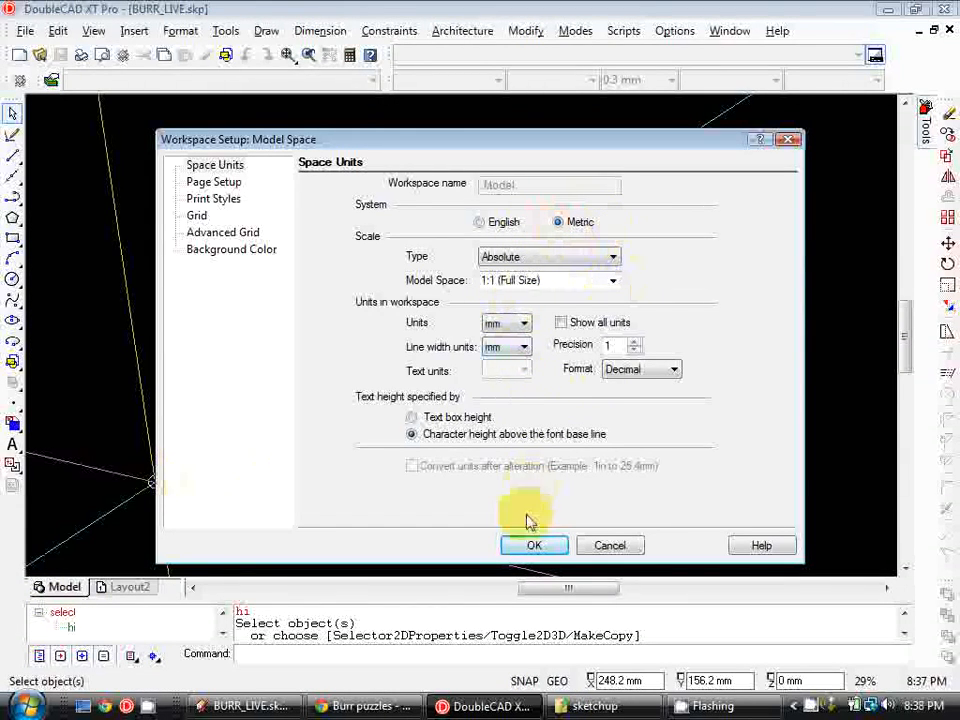
click(531, 546)
Switch to Layout2 and set its workspace units to Metric with mm text units
click(129, 588)
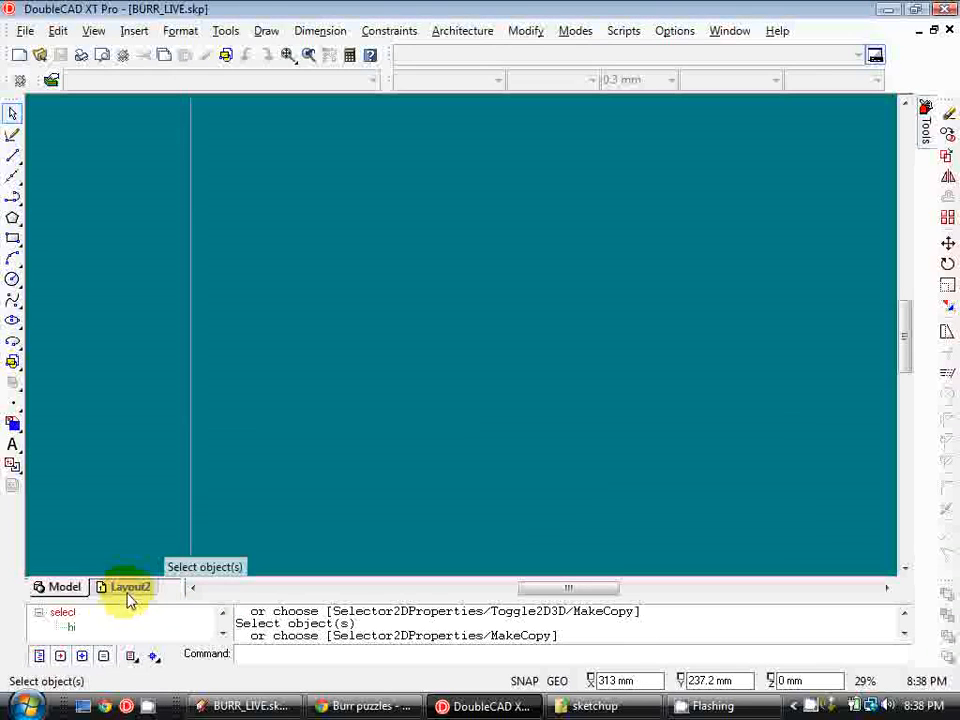
right_click(128, 590)
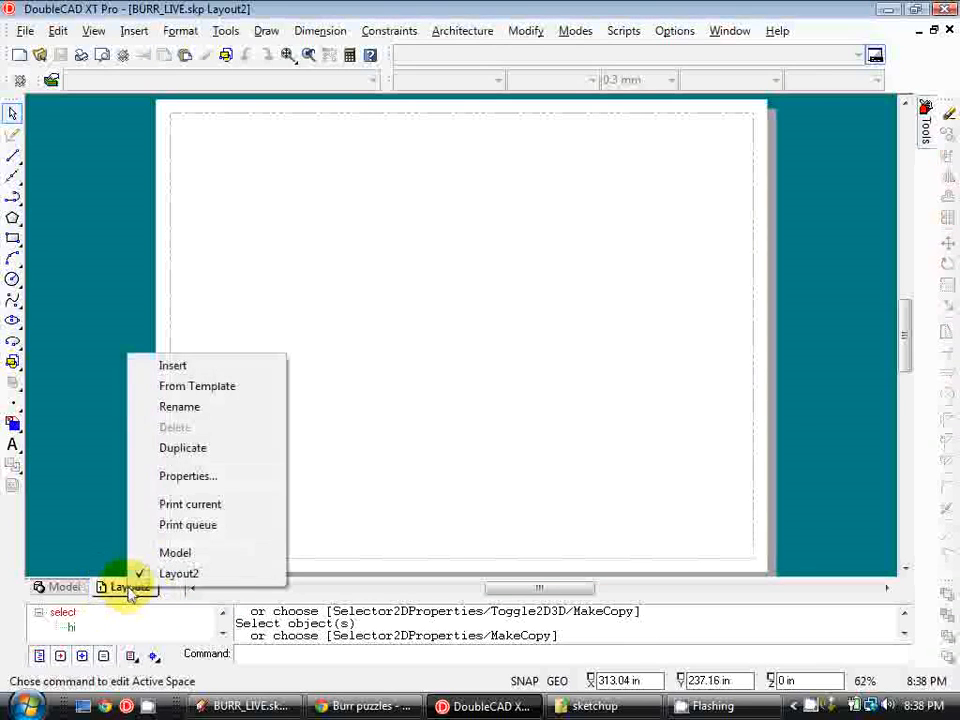
click(200, 477)
click(580, 222)
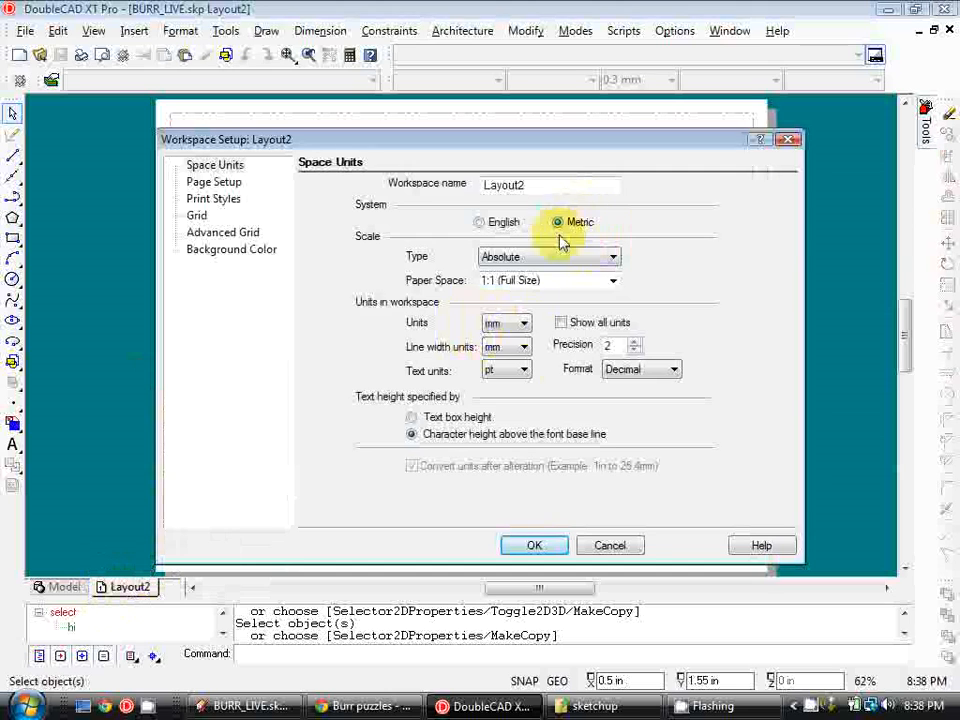
click(526, 375)
click(514, 392)
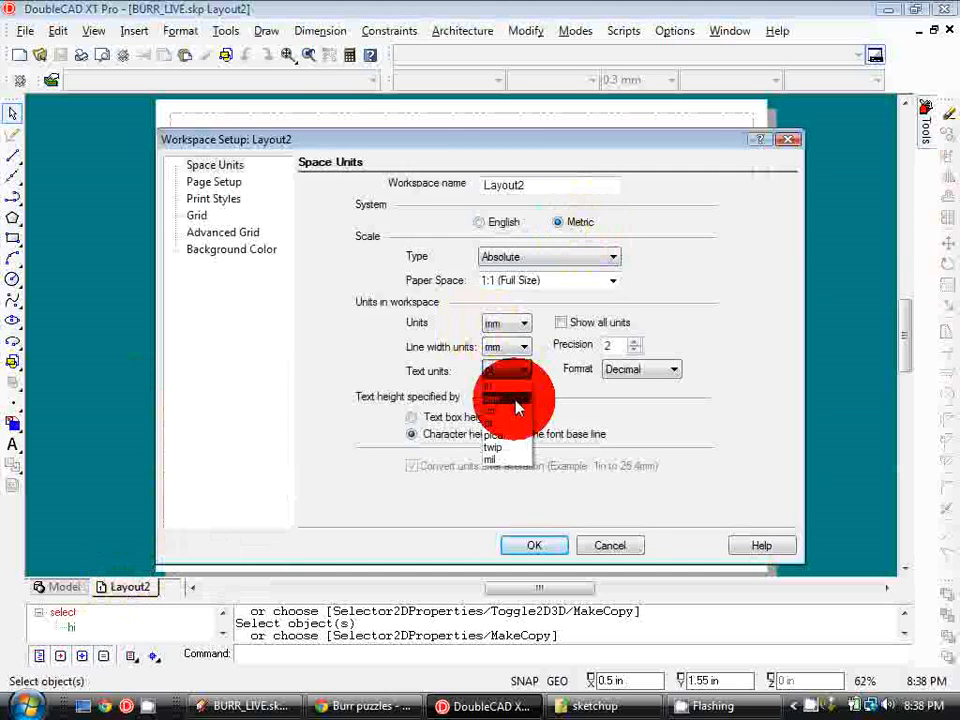
Set Layout2's page setup printer to Bullzip PDF Printer with A3 297 x 420 mm paper
click(226, 186)
click(604, 195)
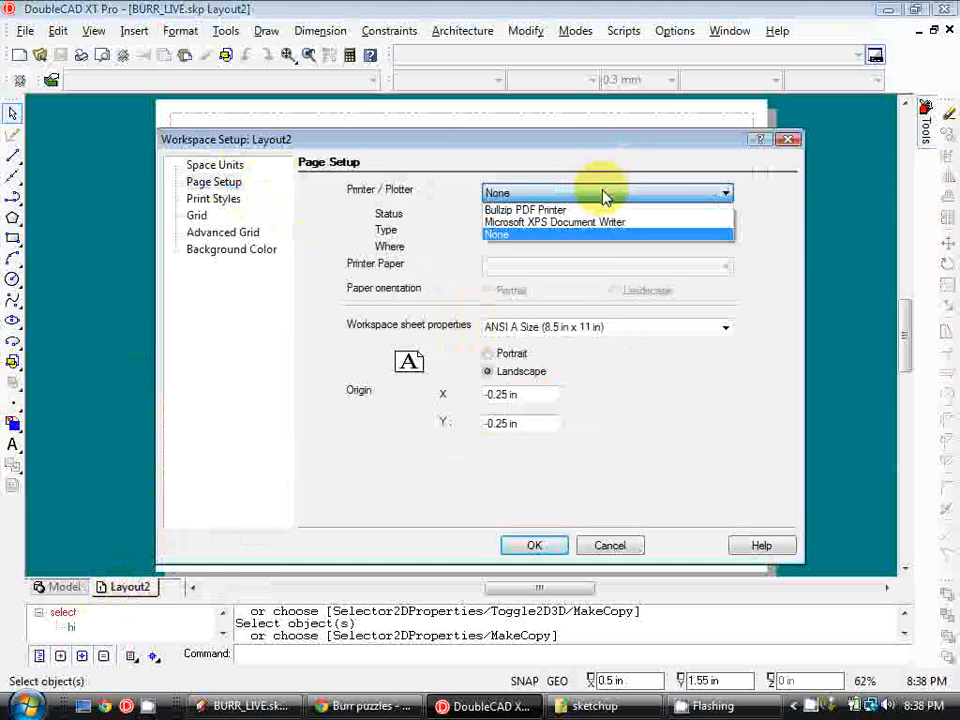
click(606, 210)
click(725, 267)
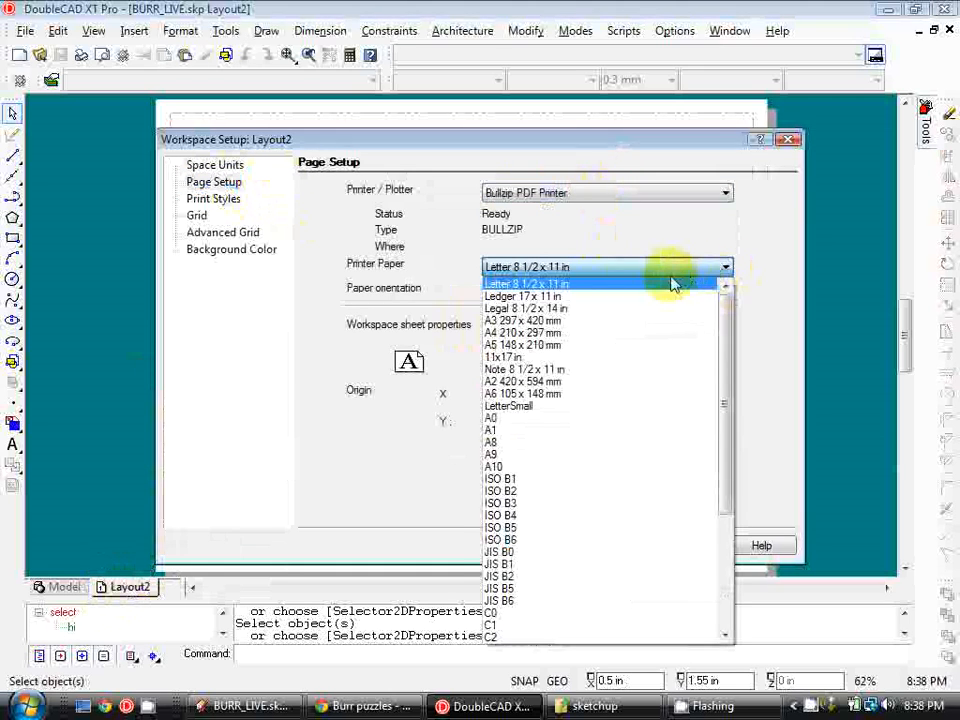
click(594, 320)
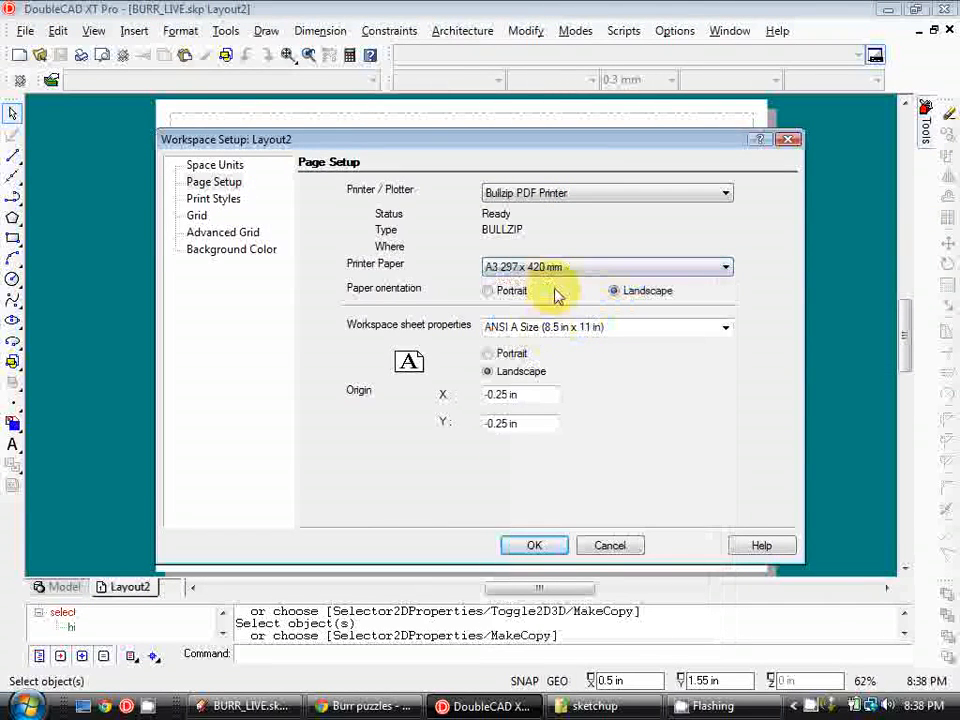
Set the workspace sheet to ISO A3 Size (297 mm x 420 mm) and apply the setup
click(722, 327)
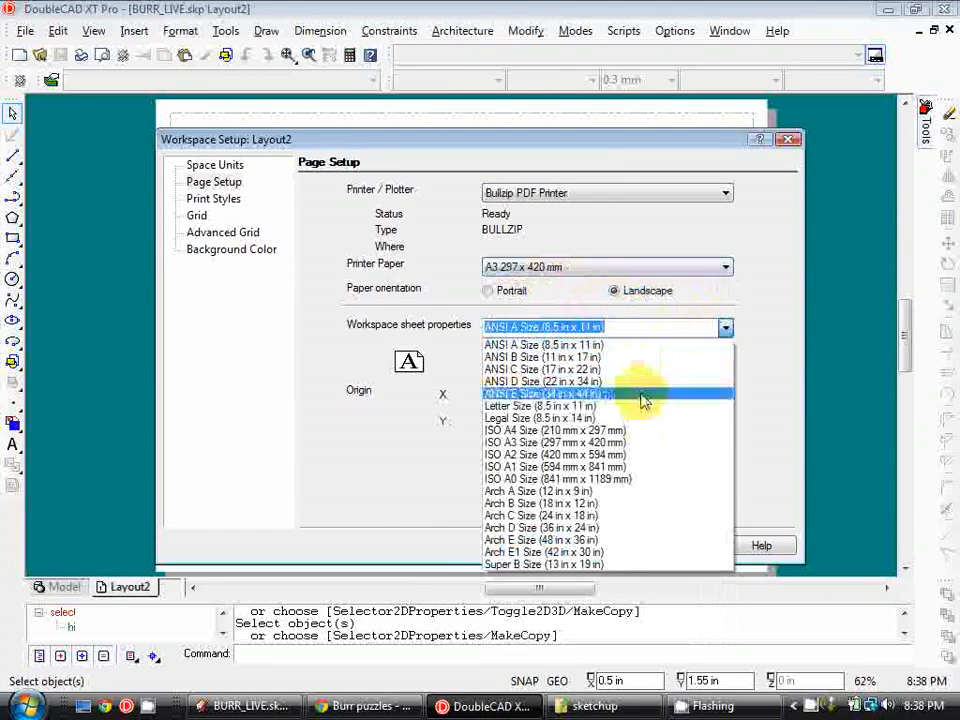
click(636, 445)
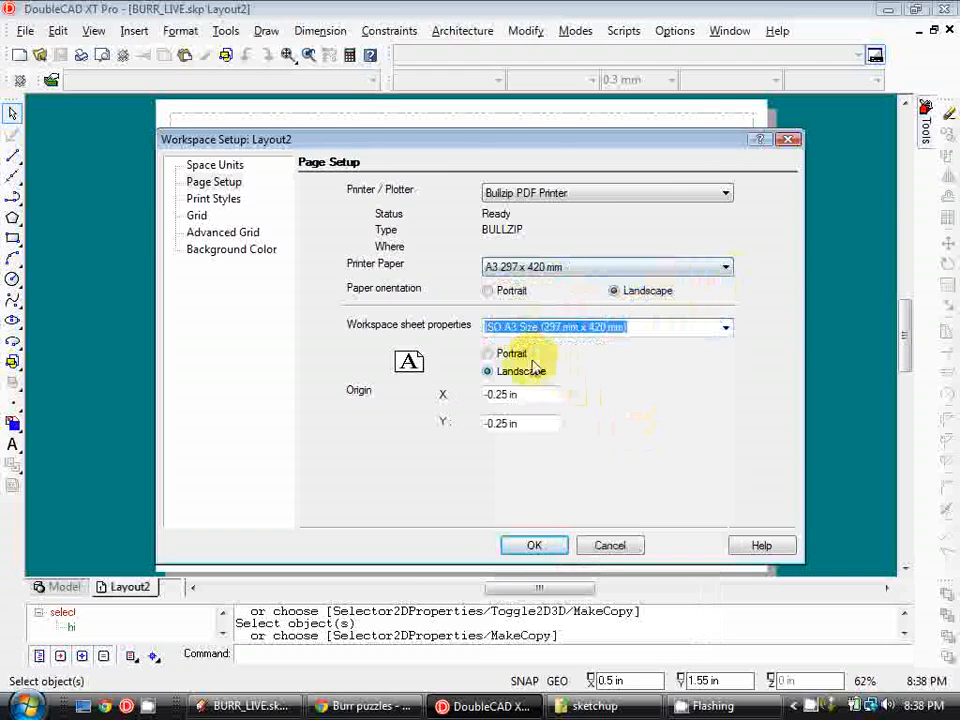
click(536, 545)
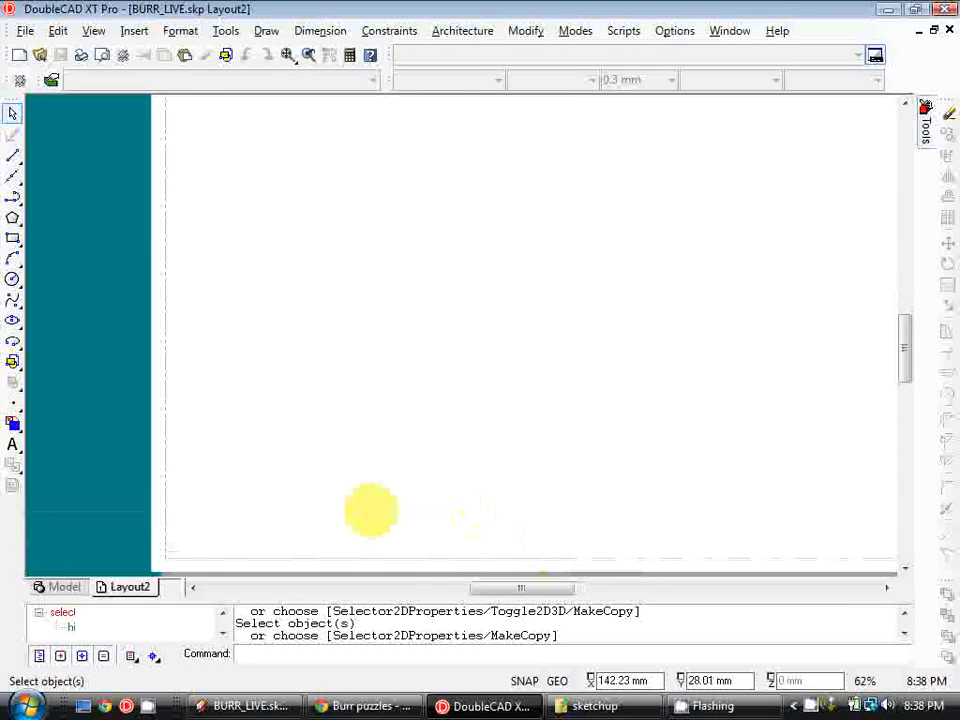
Duplicate Layout2 as a new layout
scroll(501, 481, down, 3)
scroll(621, 396, up, 1)
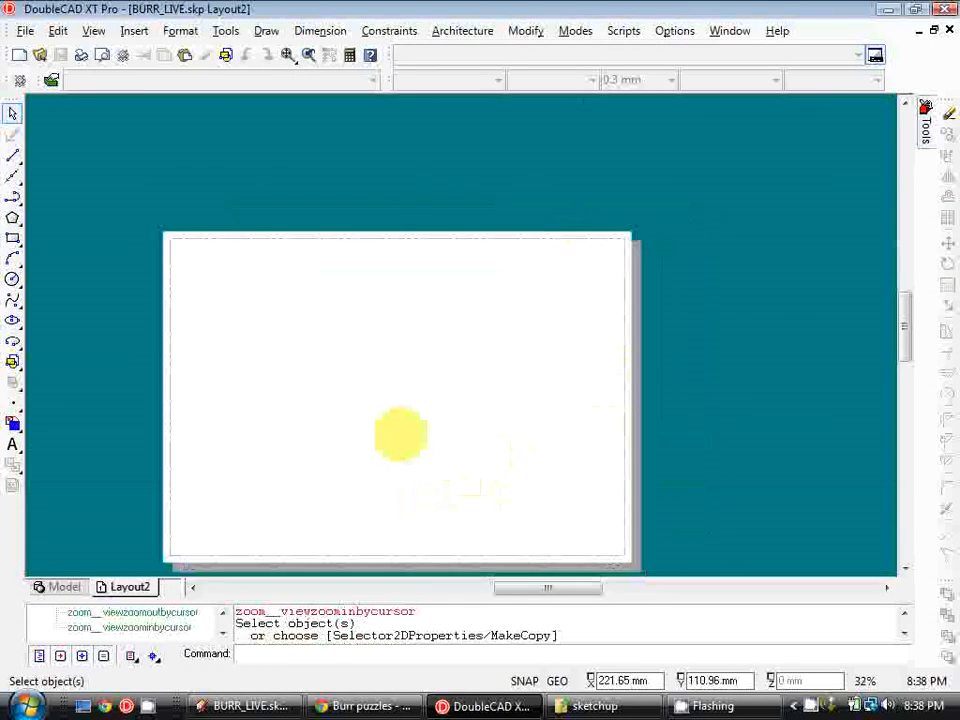
right_click(147, 592)
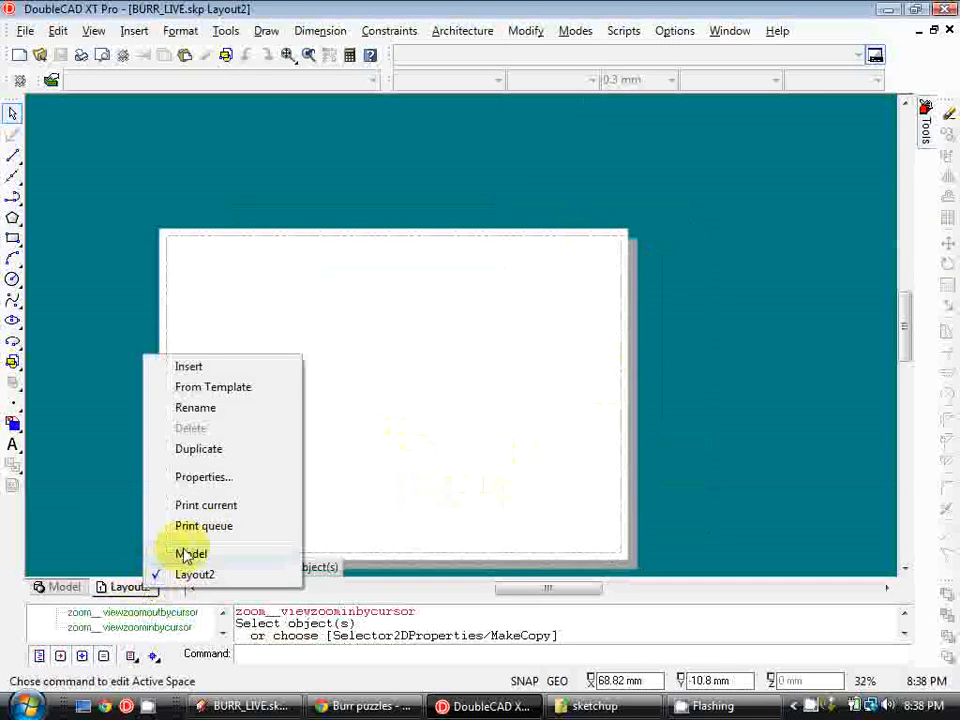
click(216, 452)
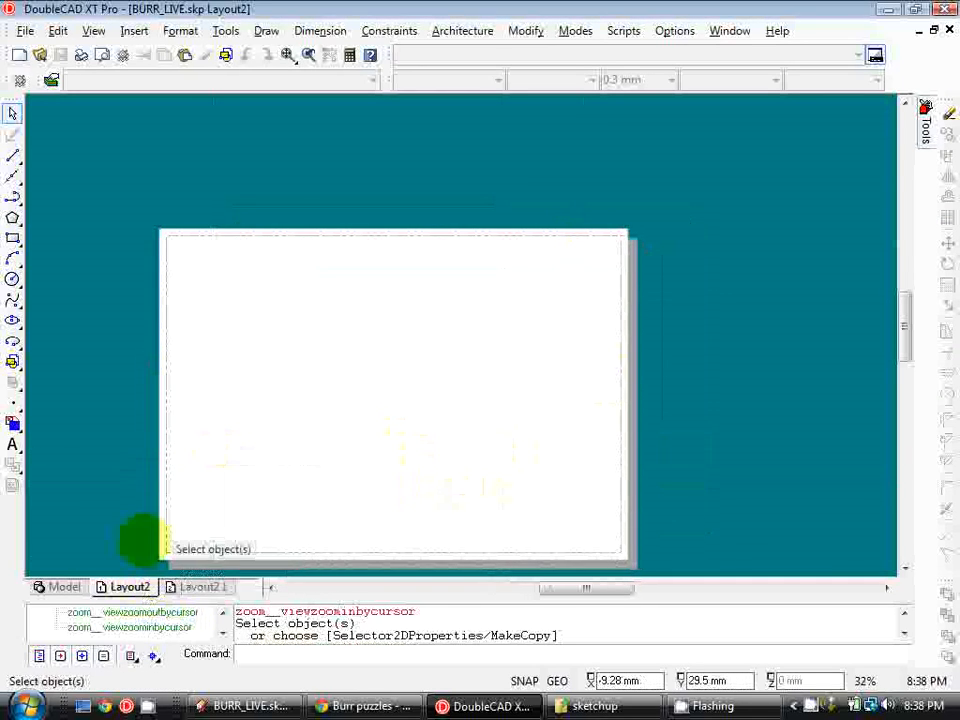
Return to model space and close the Blocks palette
click(65, 587)
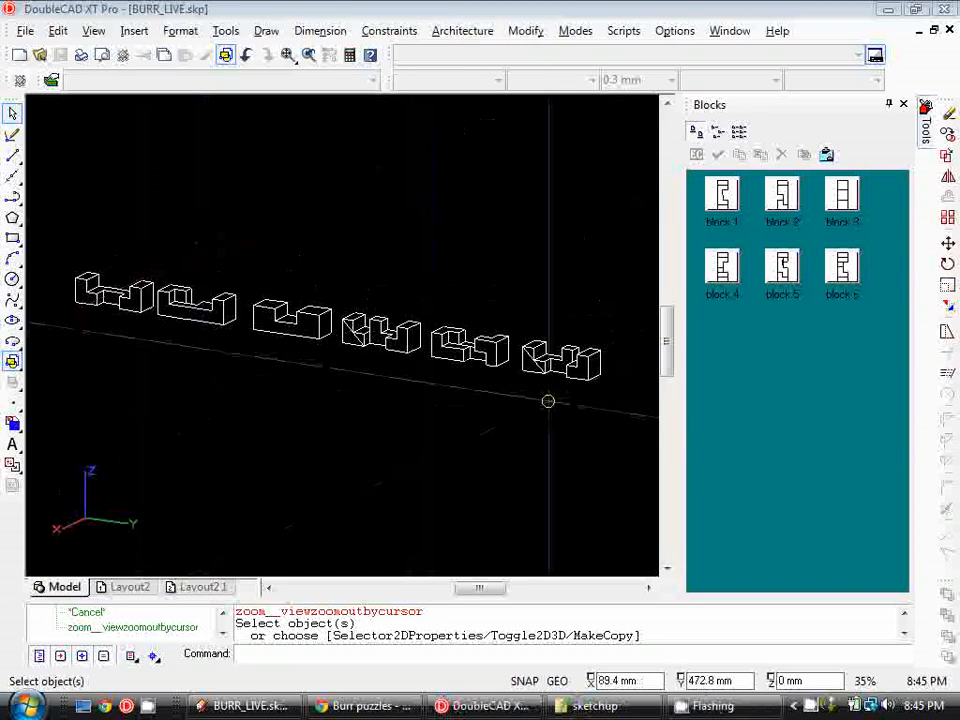
click(902, 105)
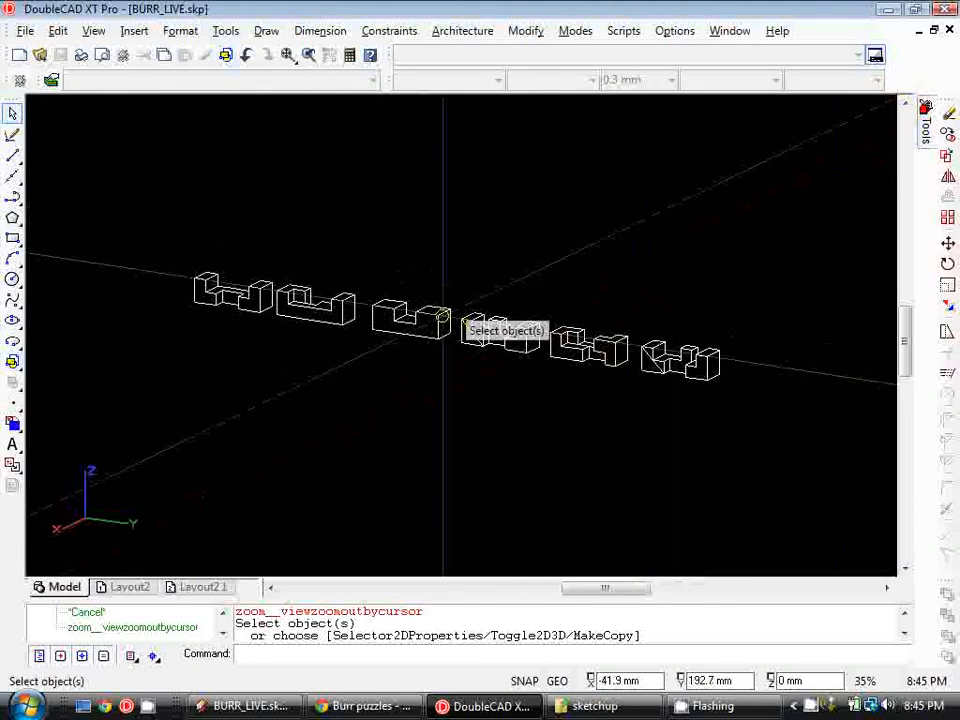
Open the Layer manager and switch on visibility of the block 1 to block 6 layers
click(51, 80)
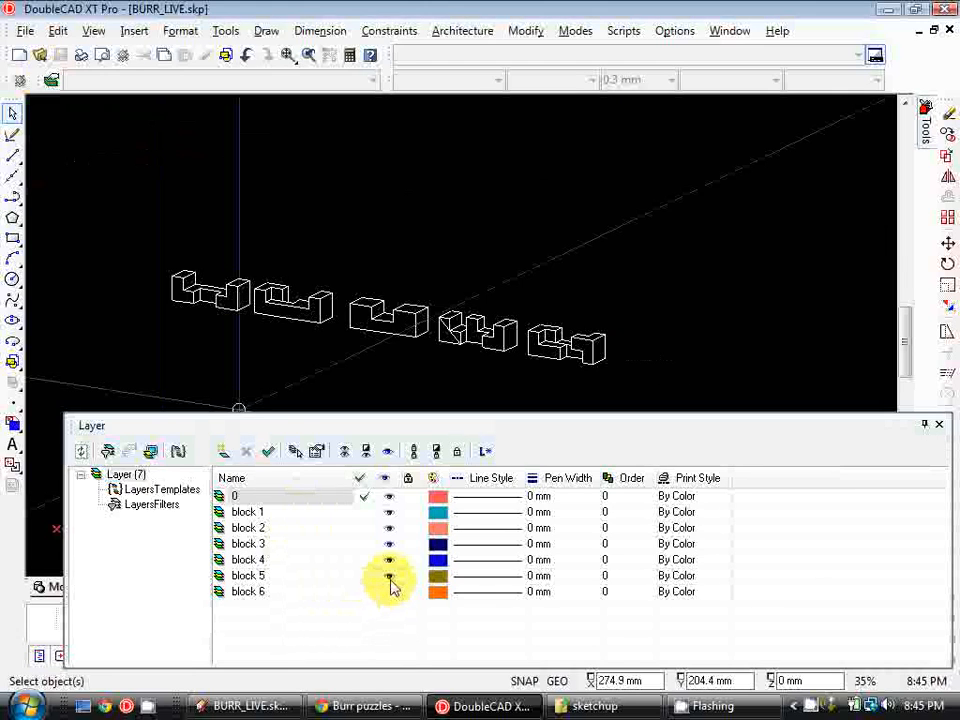
click(390, 517)
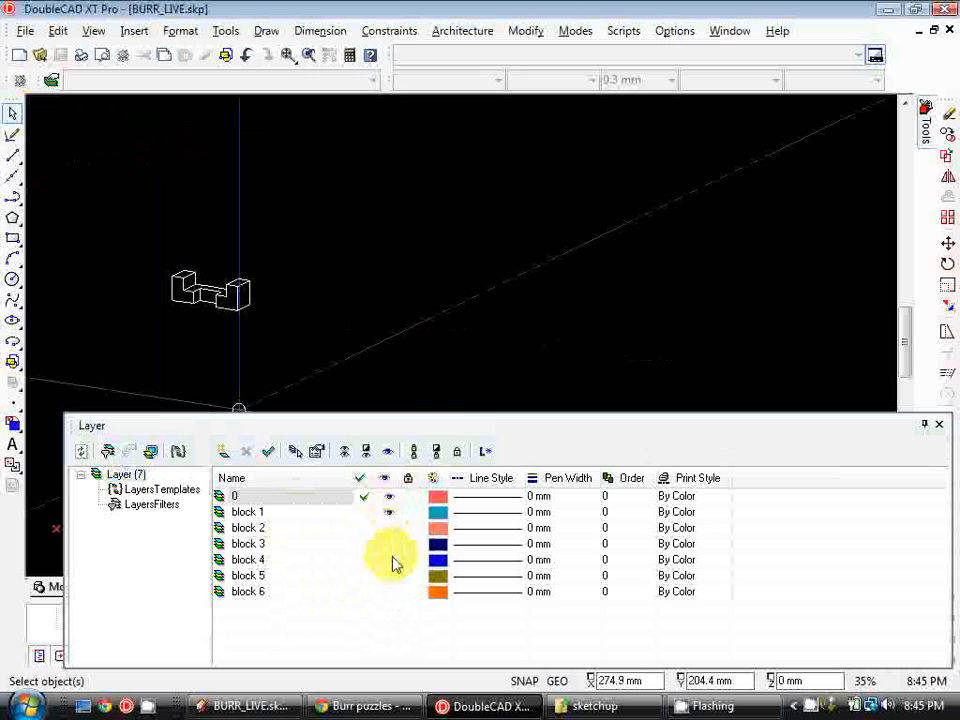
click(392, 560)
click(390, 529)
click(391, 545)
click(390, 561)
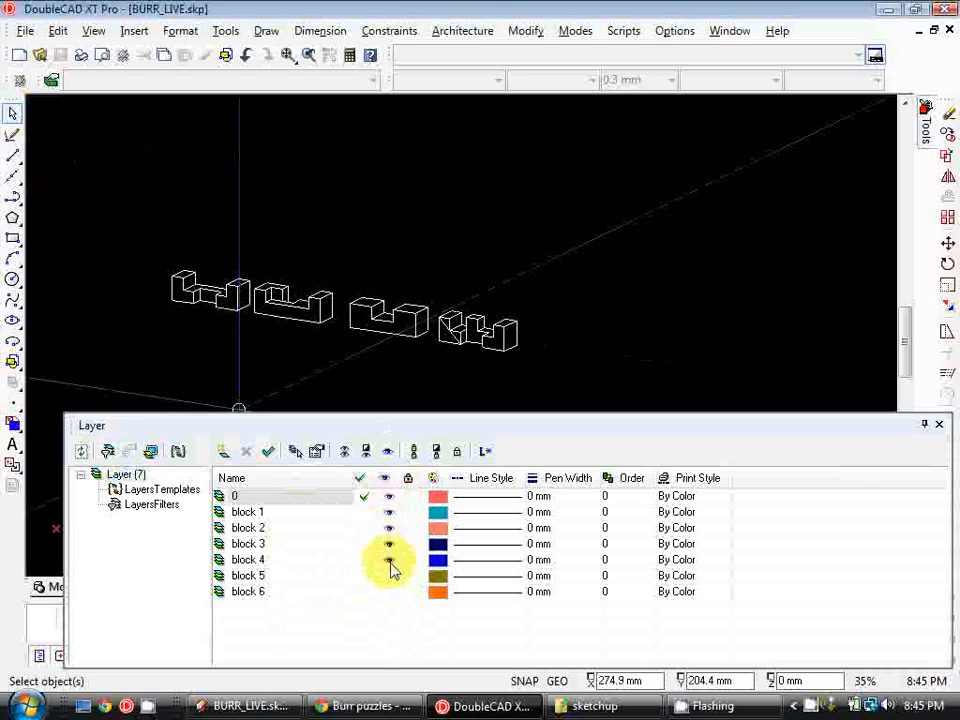
click(390, 577)
click(390, 593)
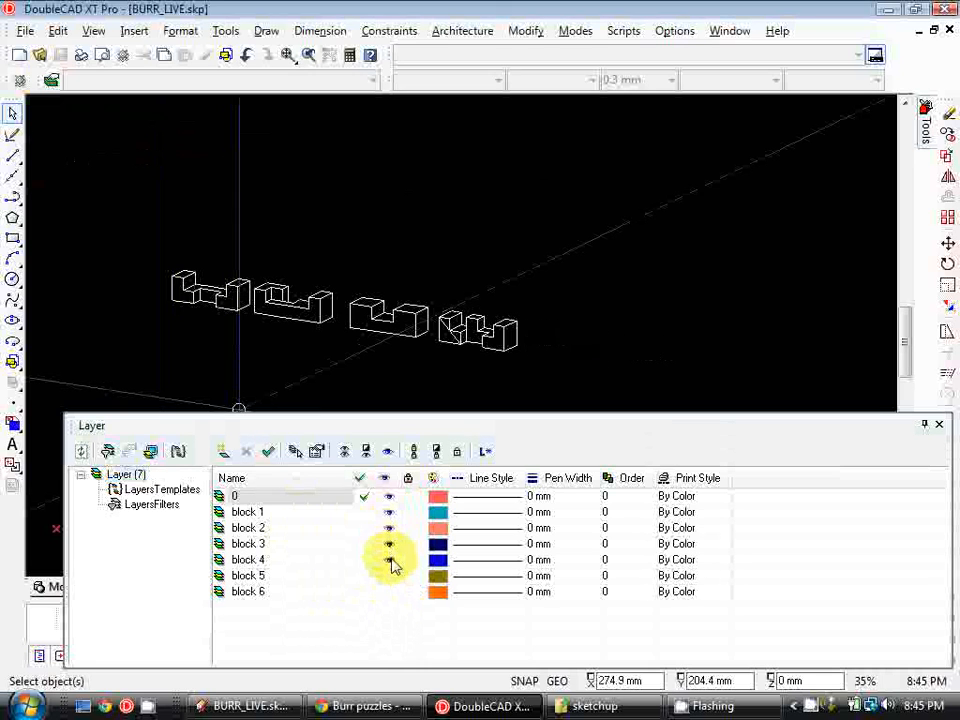
Turn off visibility of layers block 2 through block 6, leaving layer 0 and block 1 shown
click(392, 559)
click(391, 545)
click(390, 528)
click(390, 513)
click(390, 528)
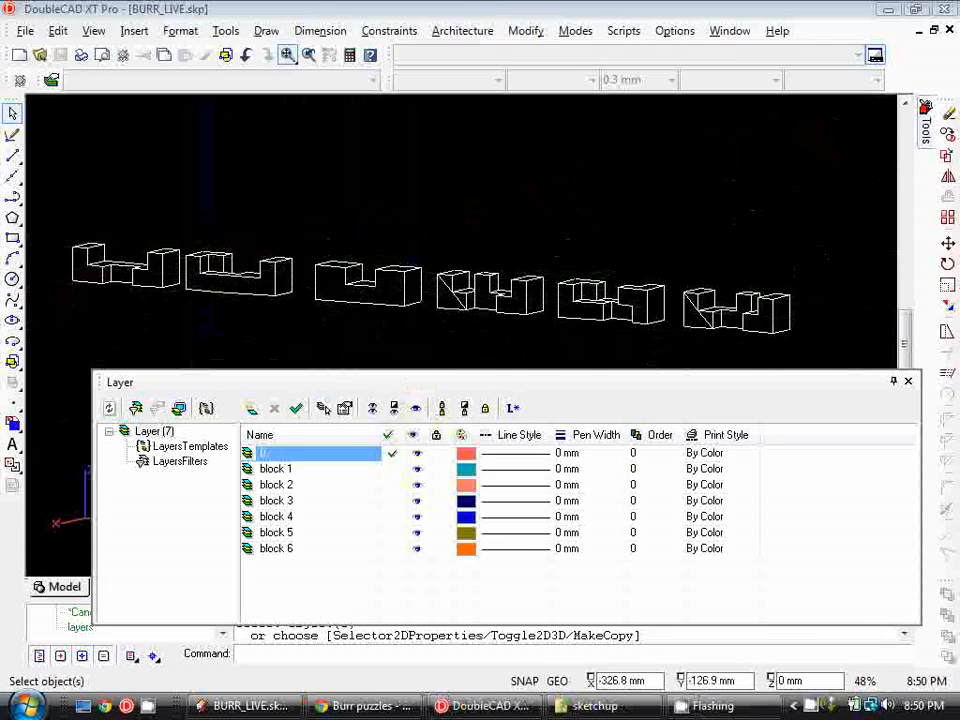
click(417, 548)
click(417, 532)
click(417, 516)
click(417, 500)
click(417, 484)
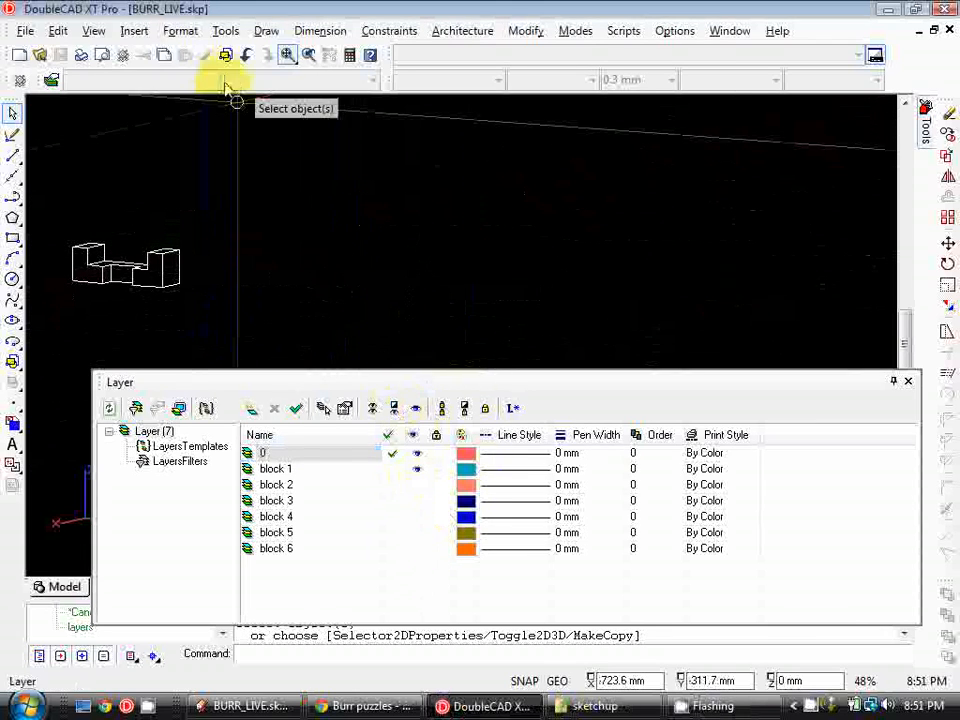
Switch the model view to NE Isometric
click(93, 32)
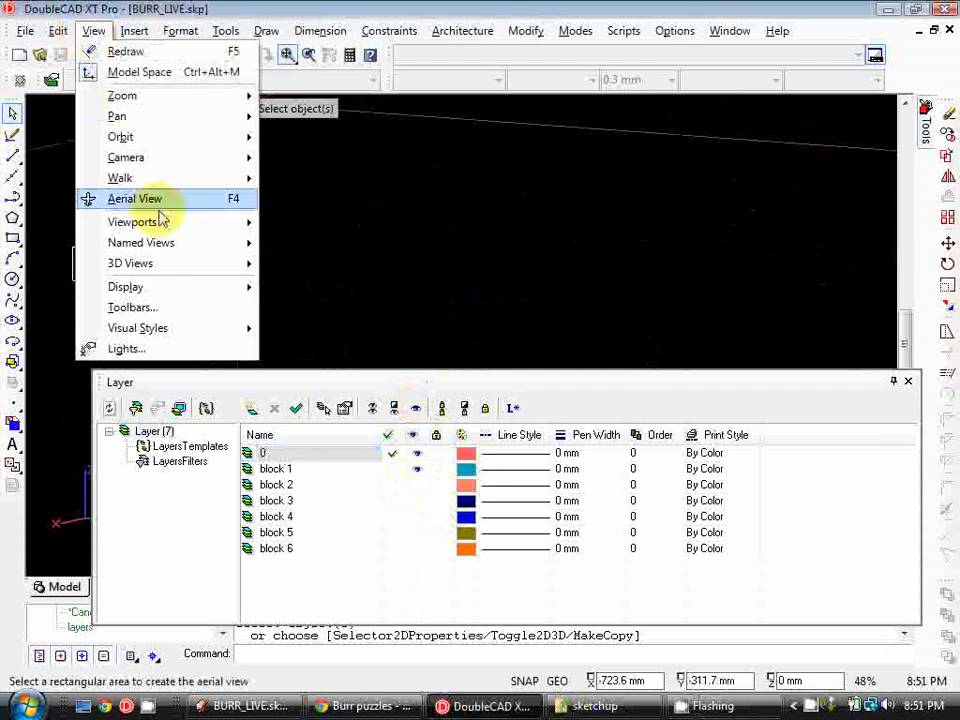
mouse_move(180, 266)
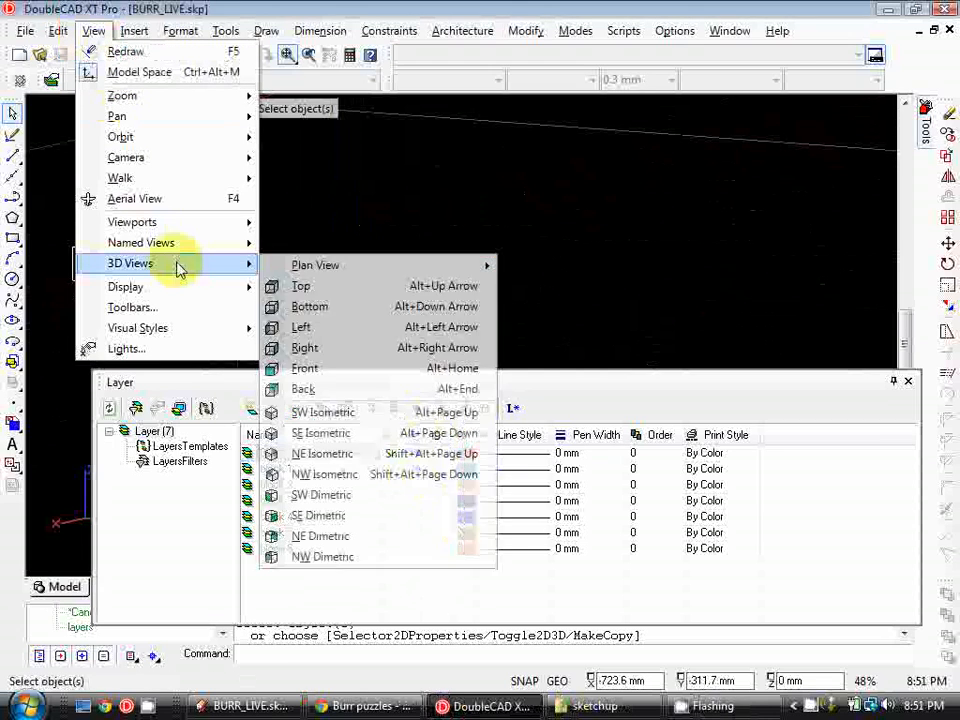
click(395, 455)
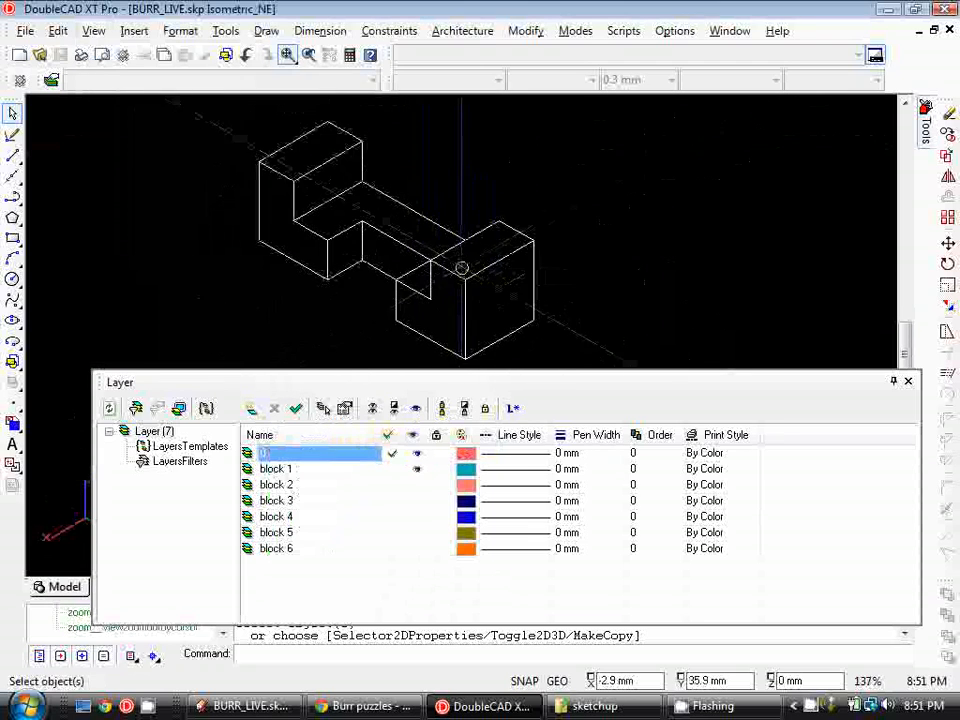
Create a named view 'b1 iso' framing block 1, overwriting the existing view of that name
click(93, 30)
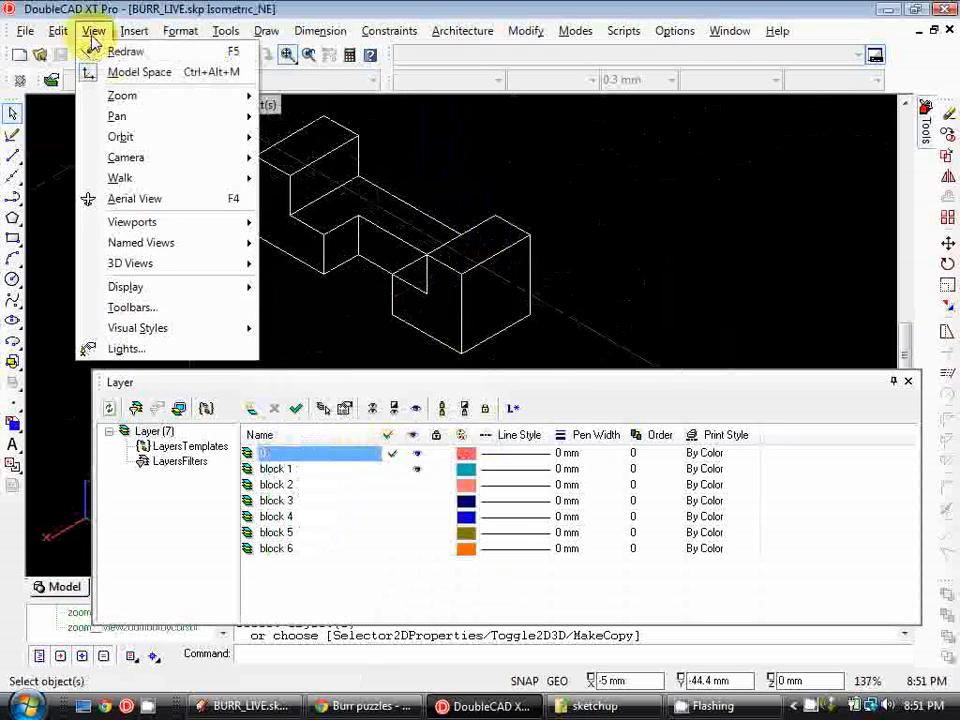
click(178, 242)
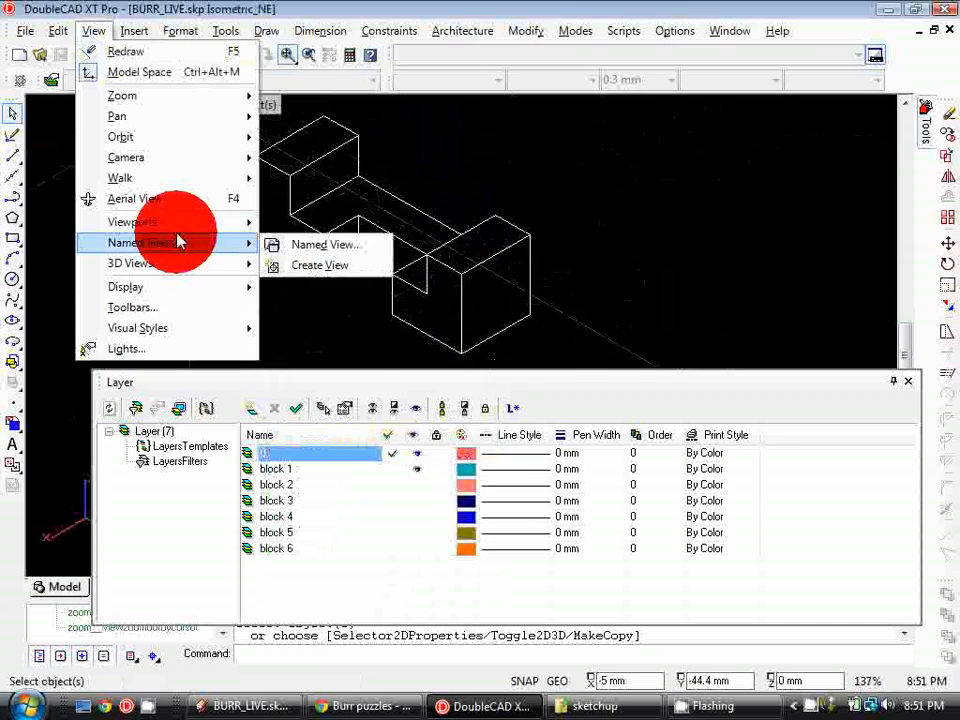
click(309, 272)
scroll(302, 229, down, 1)
drag(232, 131, 511, 347)
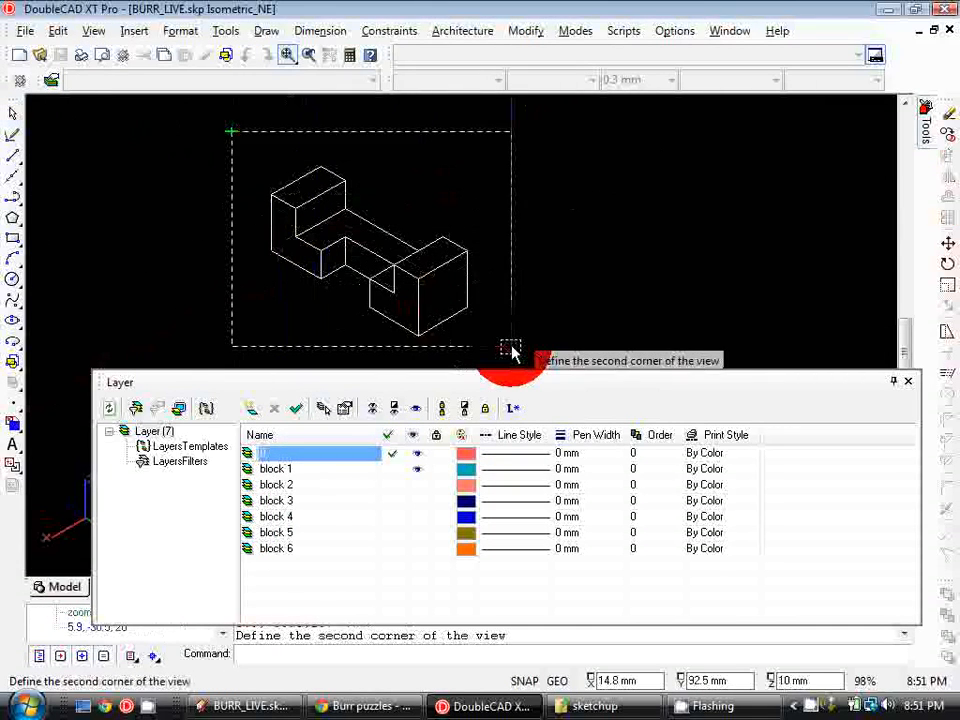
click(511, 347)
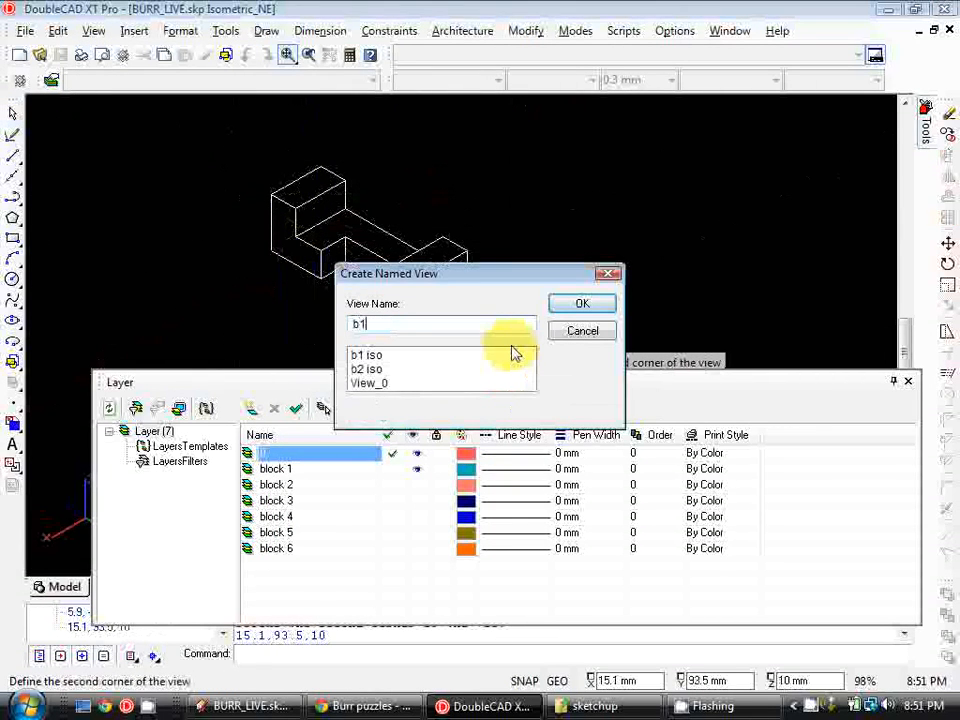
key(Return)
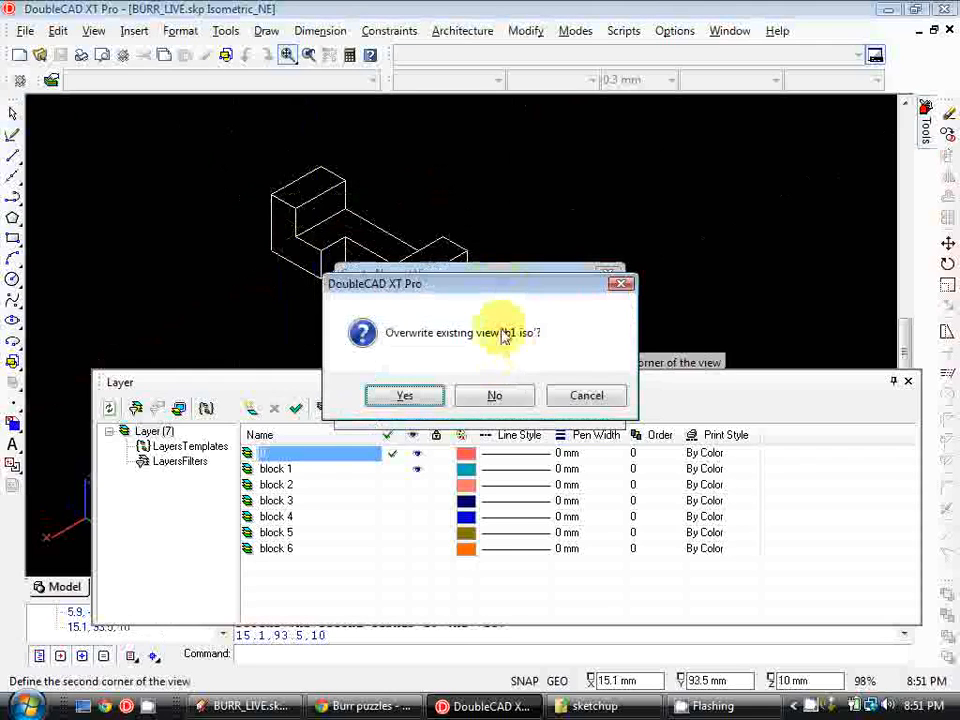
click(404, 396)
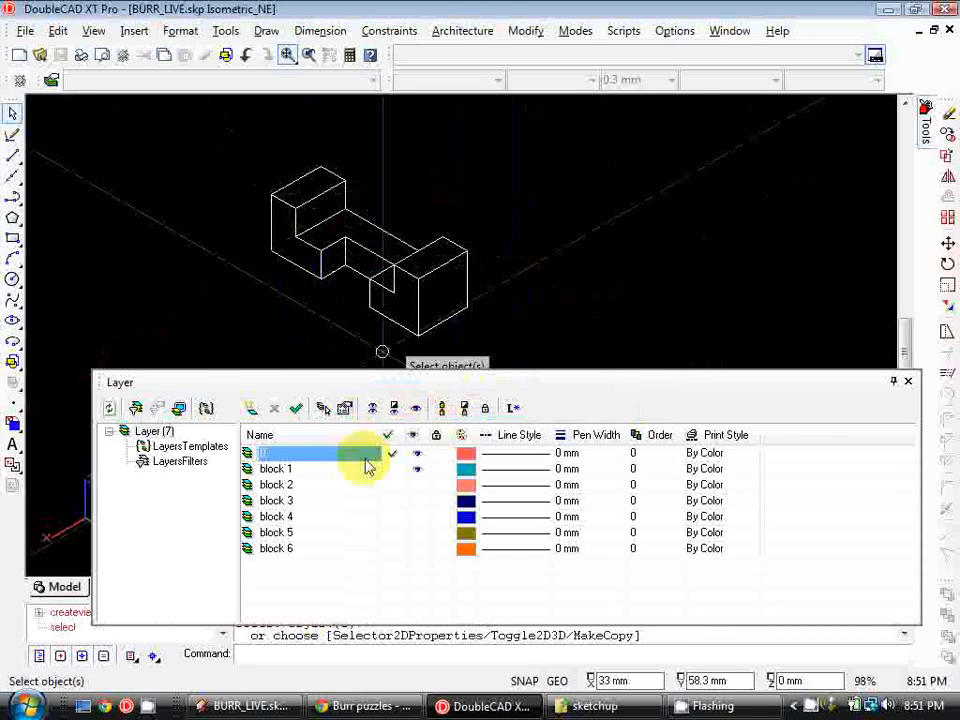
Show only the block 2 layer and save a framed named view 'b2 iso', overwriting the existing one
click(416, 469)
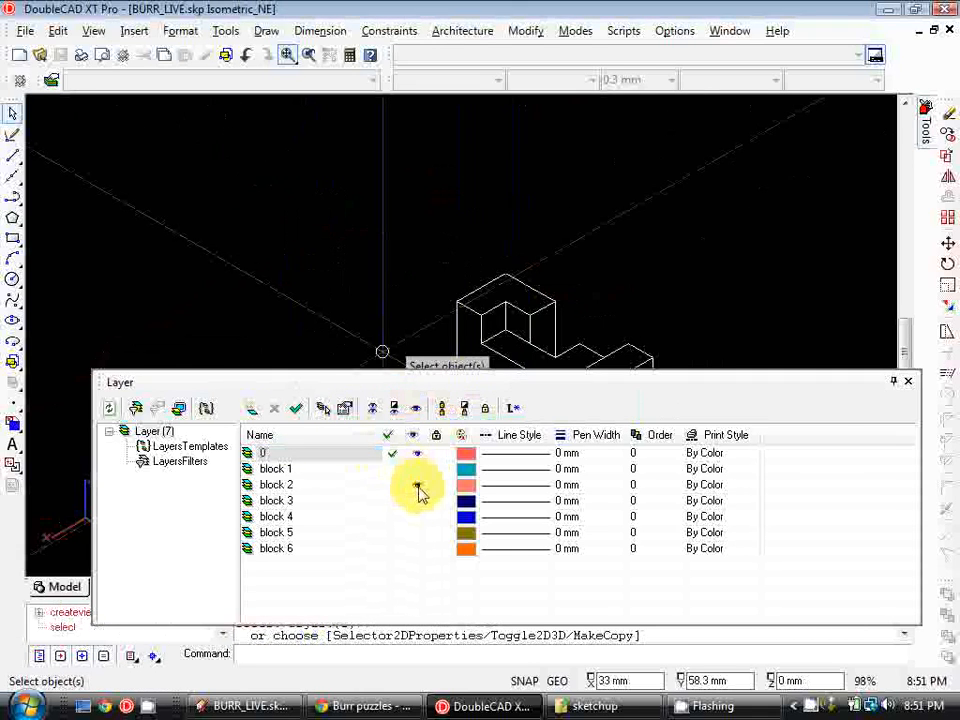
click(418, 486)
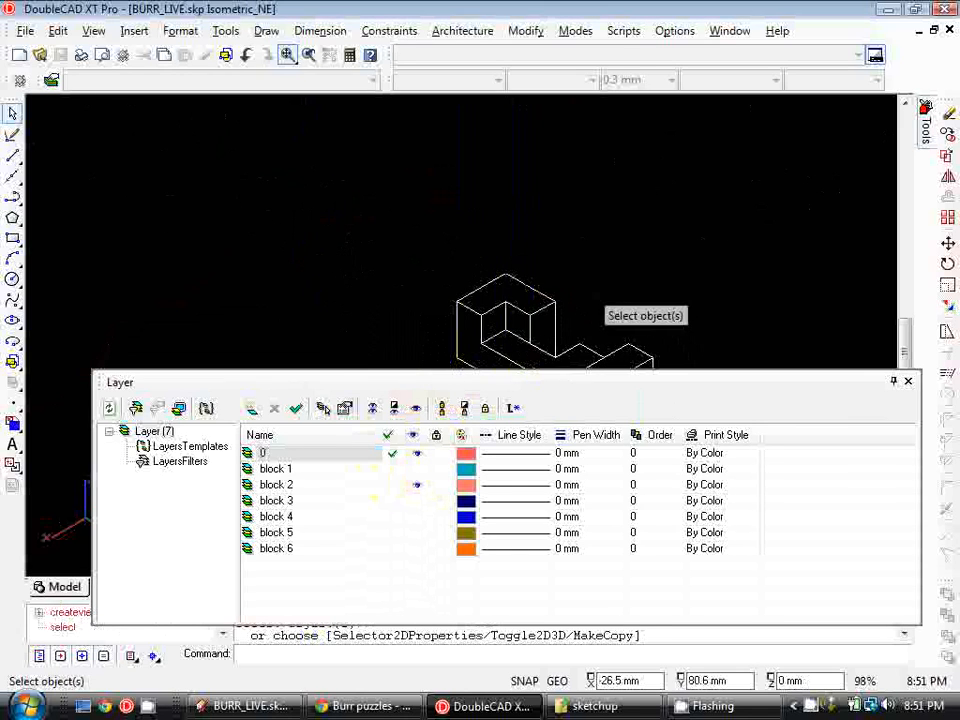
right_click(548, 170)
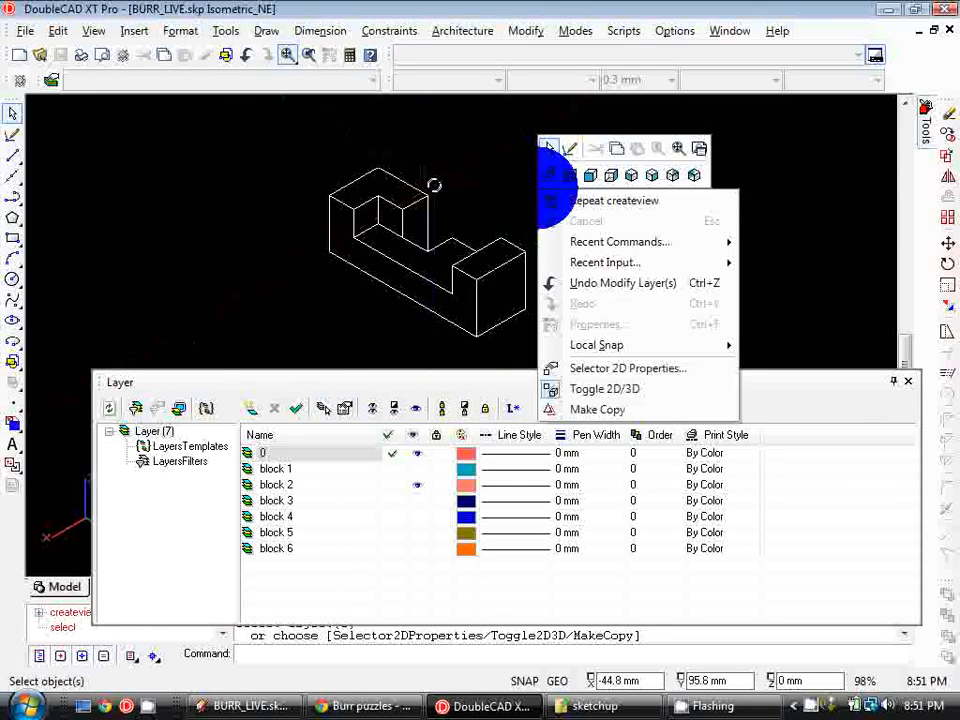
click(601, 201)
click(294, 144)
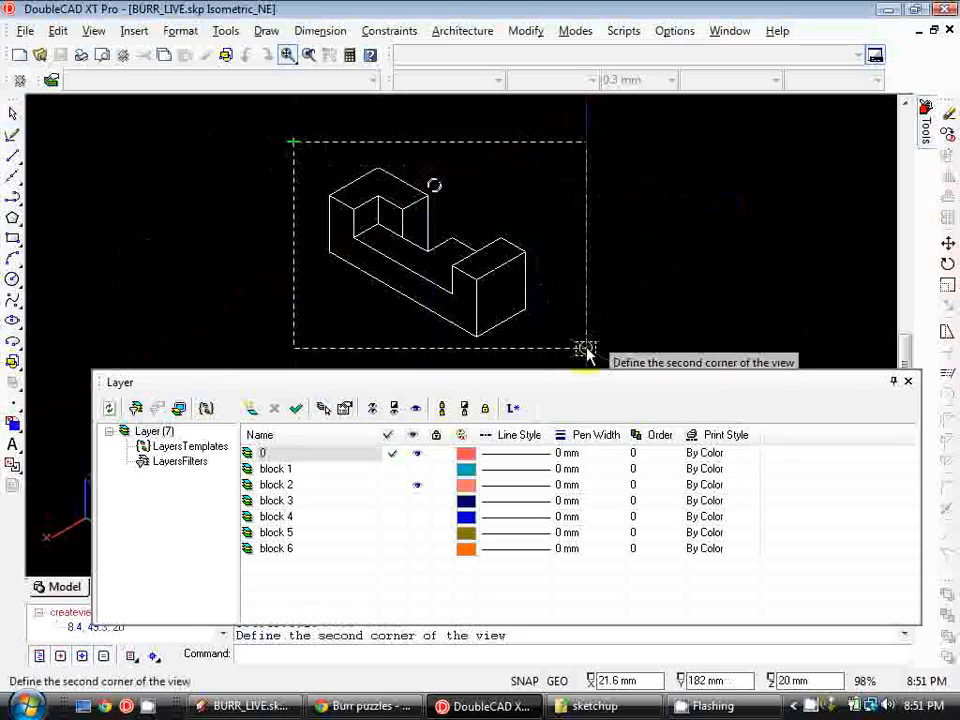
click(587, 353)
text(b2 iso)
key(Return)
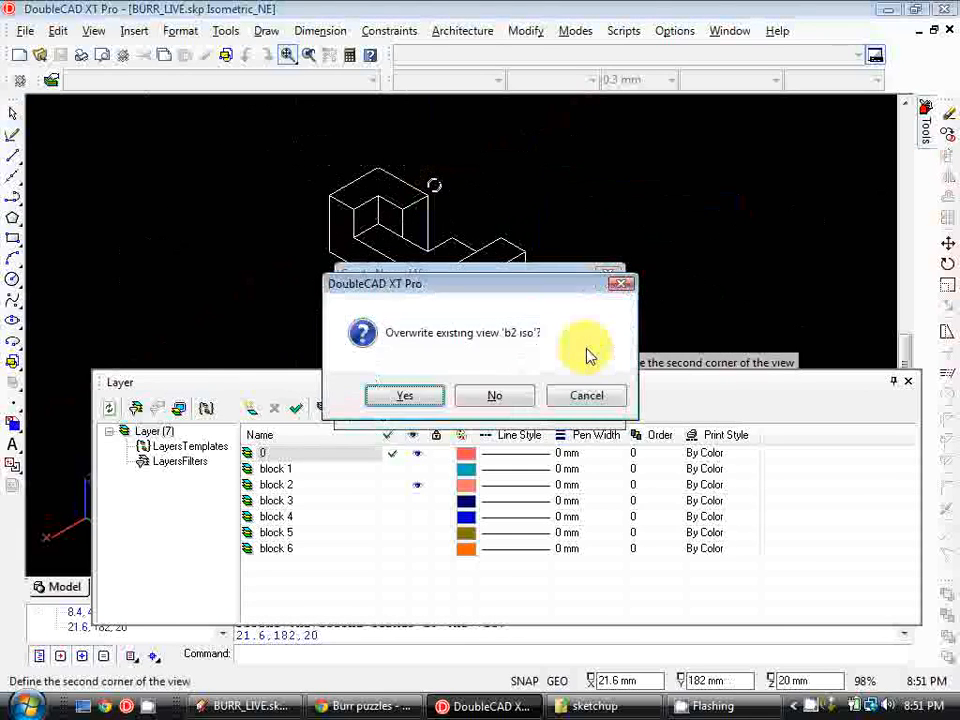
click(408, 397)
Show only the block 3 layer and save a framed named view 'b3 iso'
click(417, 485)
click(417, 500)
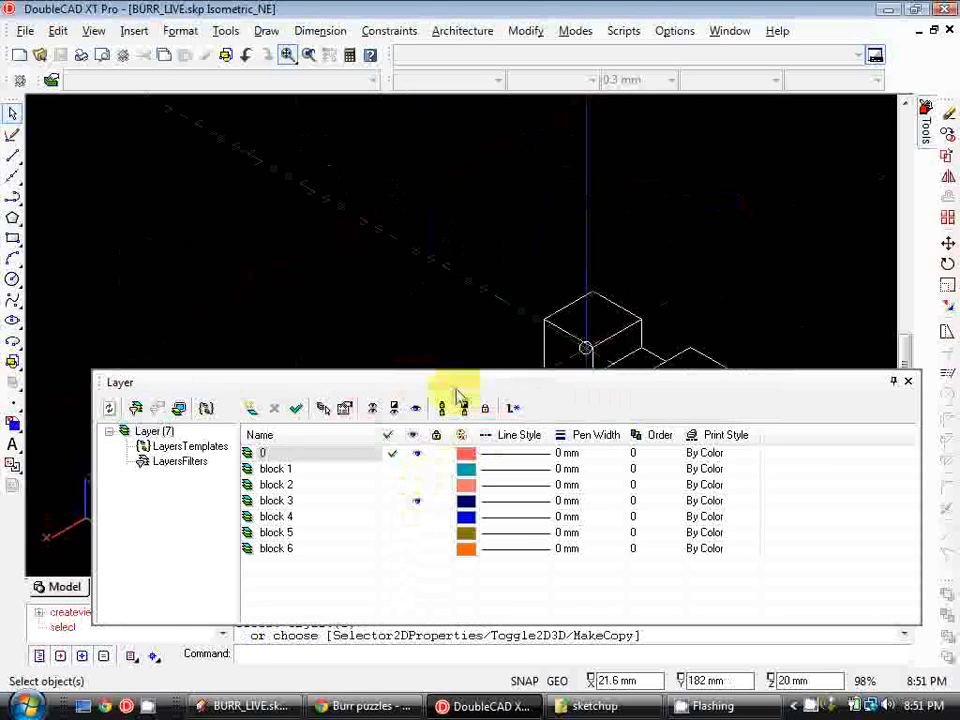
right_click(535, 192)
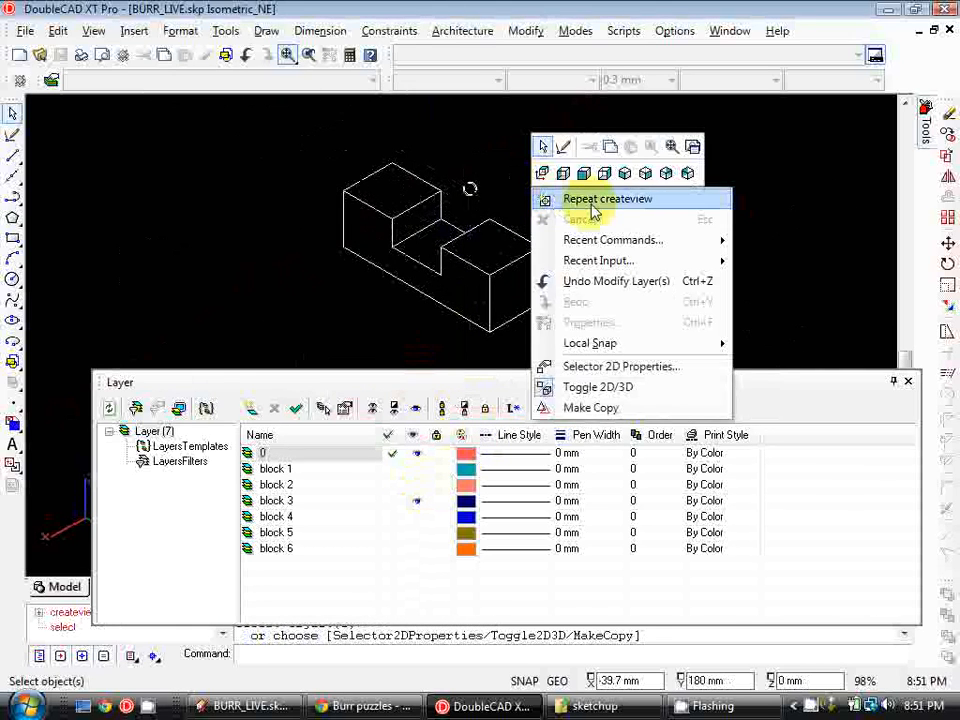
click(595, 210)
click(311, 133)
click(588, 348)
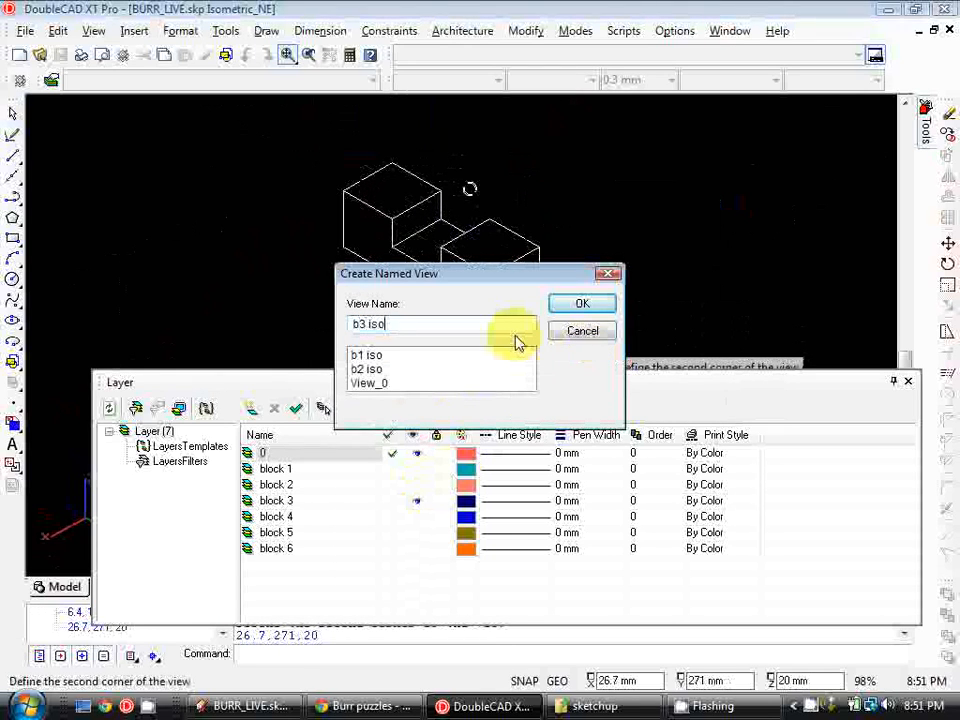
click(607, 312)
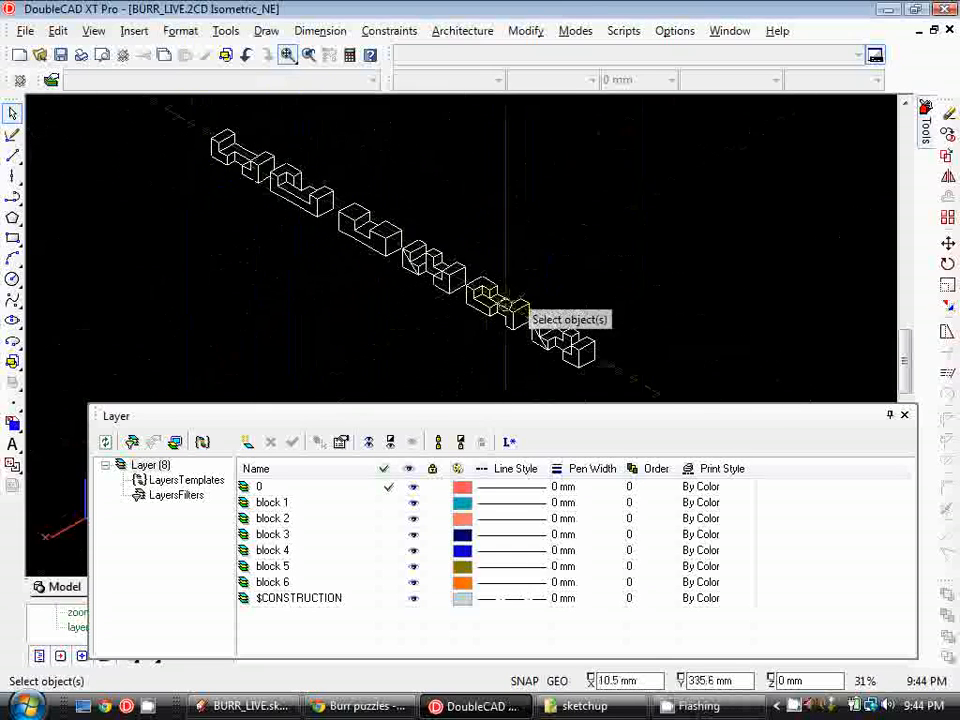
Close the Layer manager and switch to the Top view
click(905, 414)
click(95, 31)
click(162, 263)
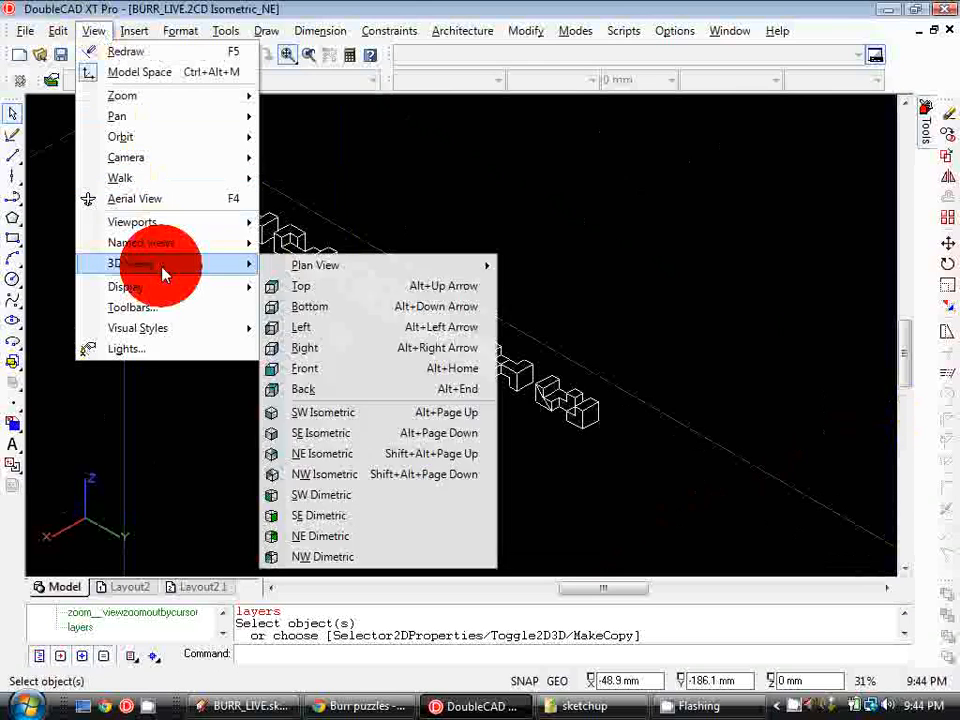
click(335, 287)
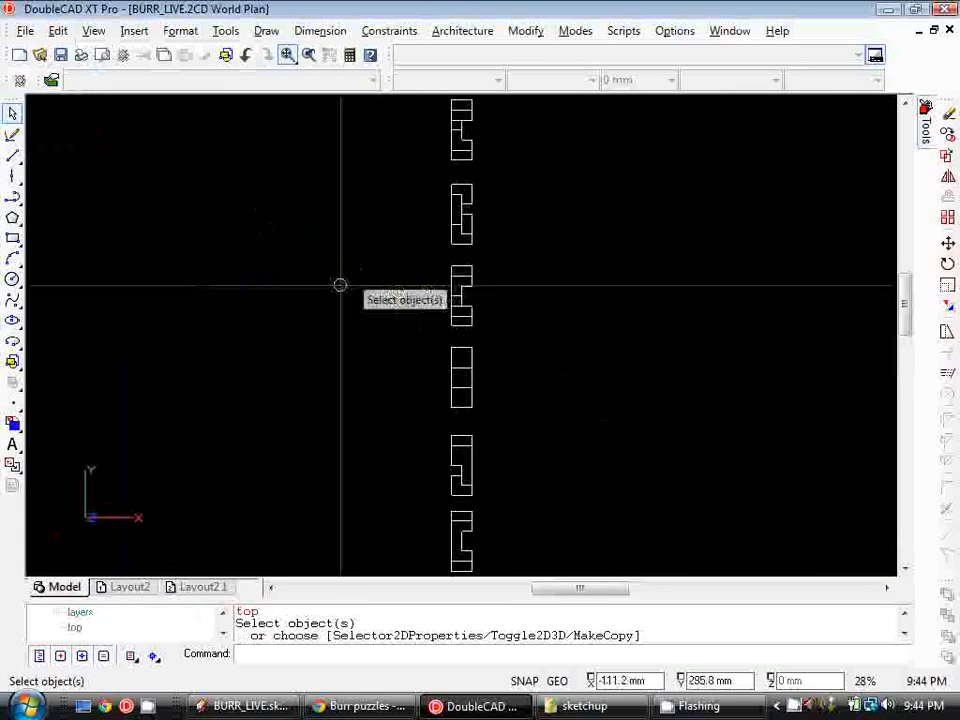
Rotate the top view camera right twice so the six pieces lie in a horizontal row
scroll(520, 265, down, 2)
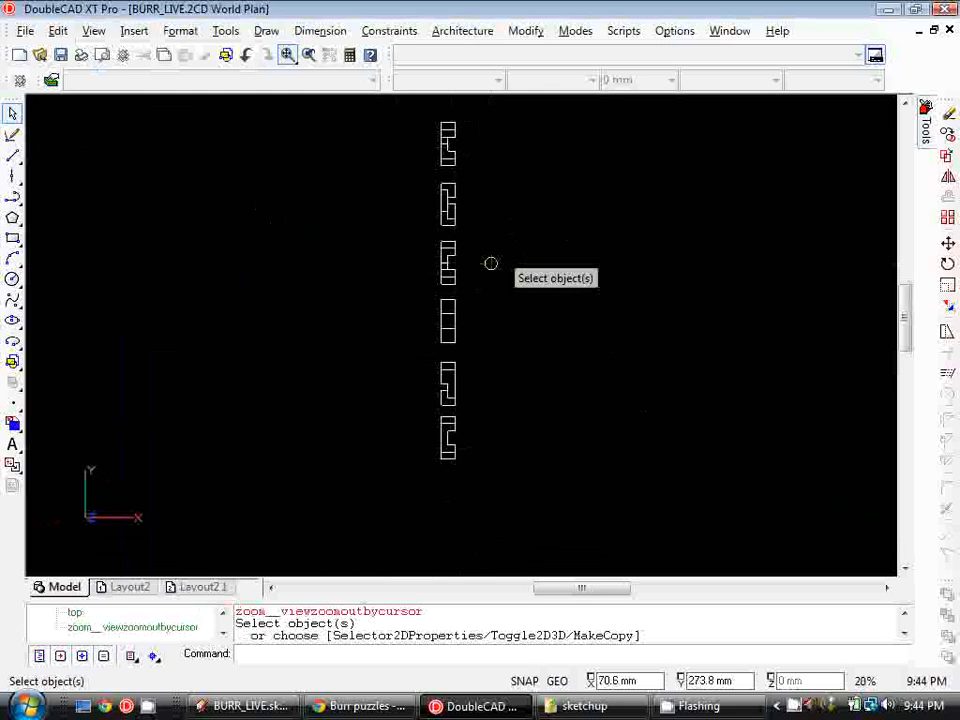
key(Right)
key(Right)
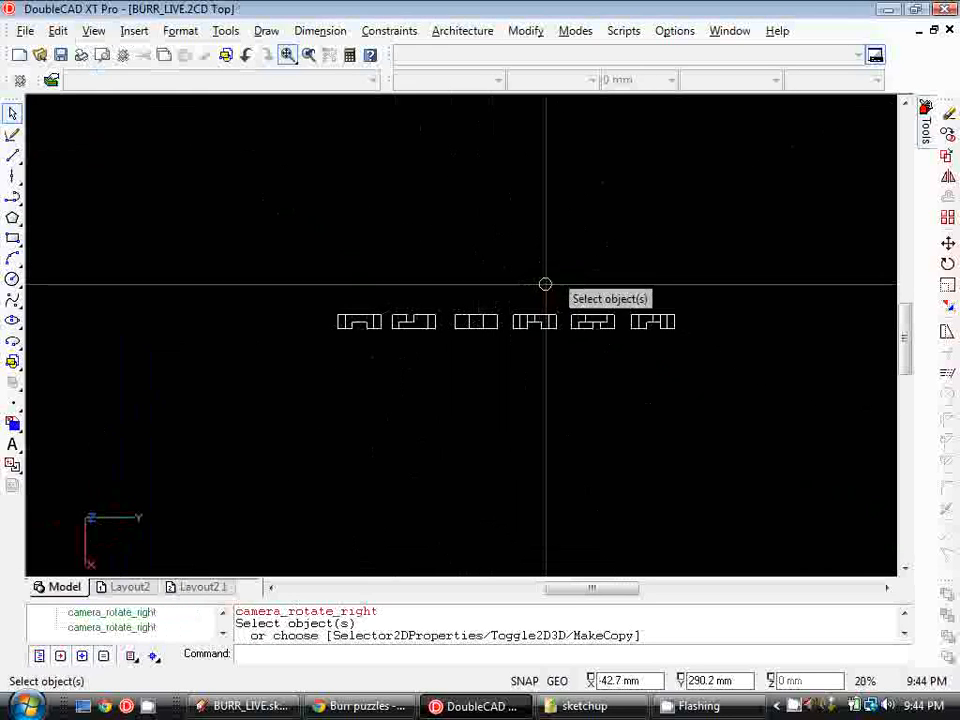
scroll(385, 329, up, 1)
scroll(430, 320, up, 1)
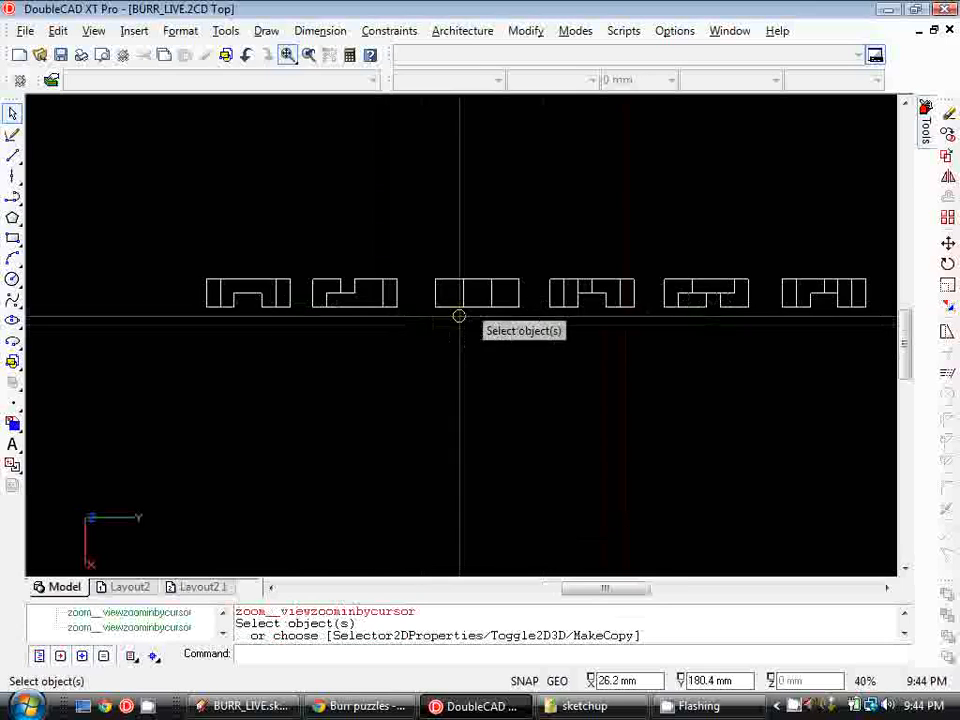
Create a named view 'B1-3 TOP' framing the first three pieces in top view
click(94, 30)
mouse_move(200, 243)
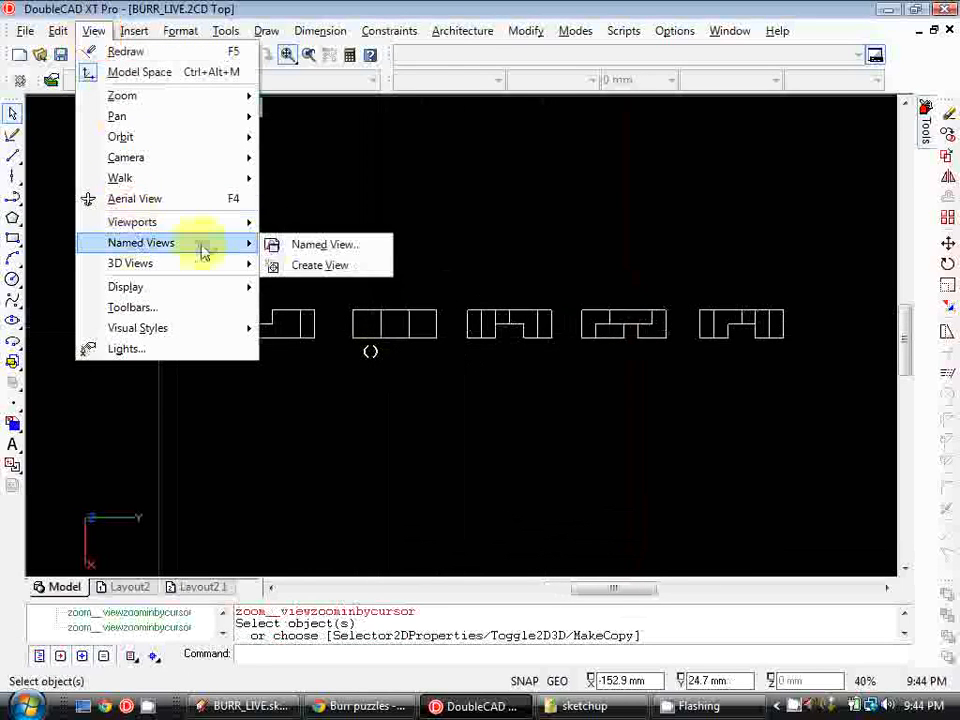
click(290, 265)
click(158, 303)
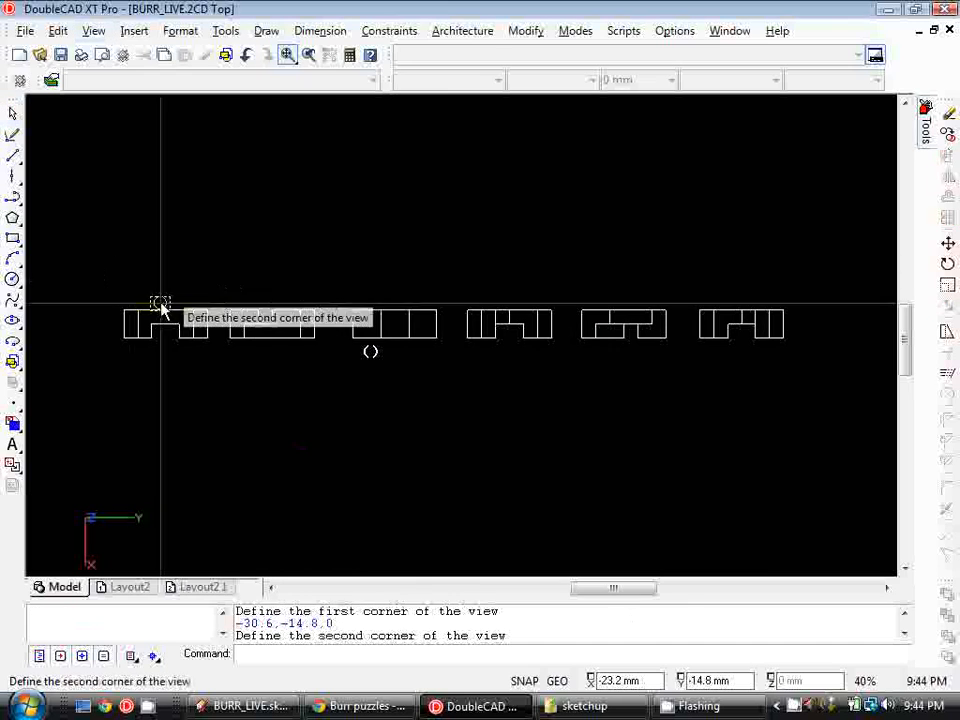
click(456, 381)
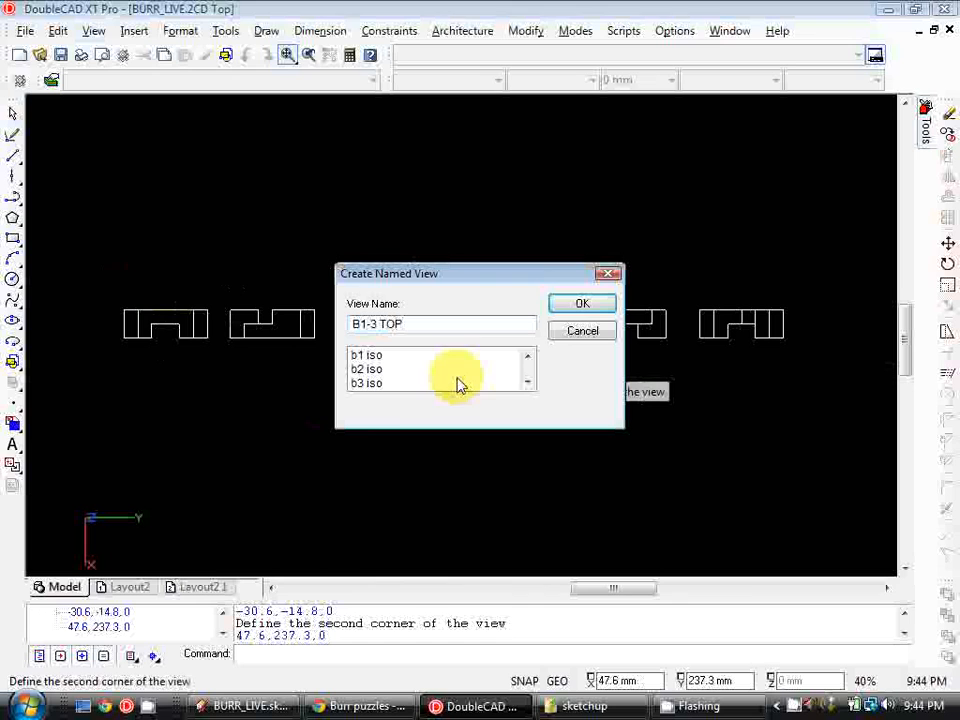
click(581, 300)
Create a named view 'B4-6 TOP' framing the last three pieces in top view
right_click(508, 243)
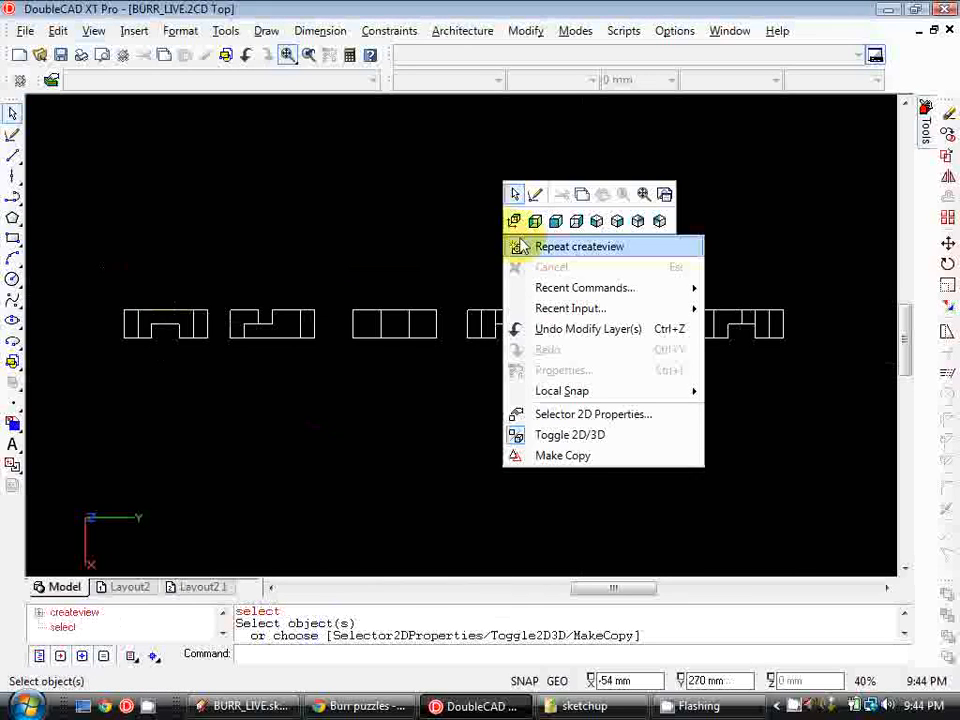
click(570, 252)
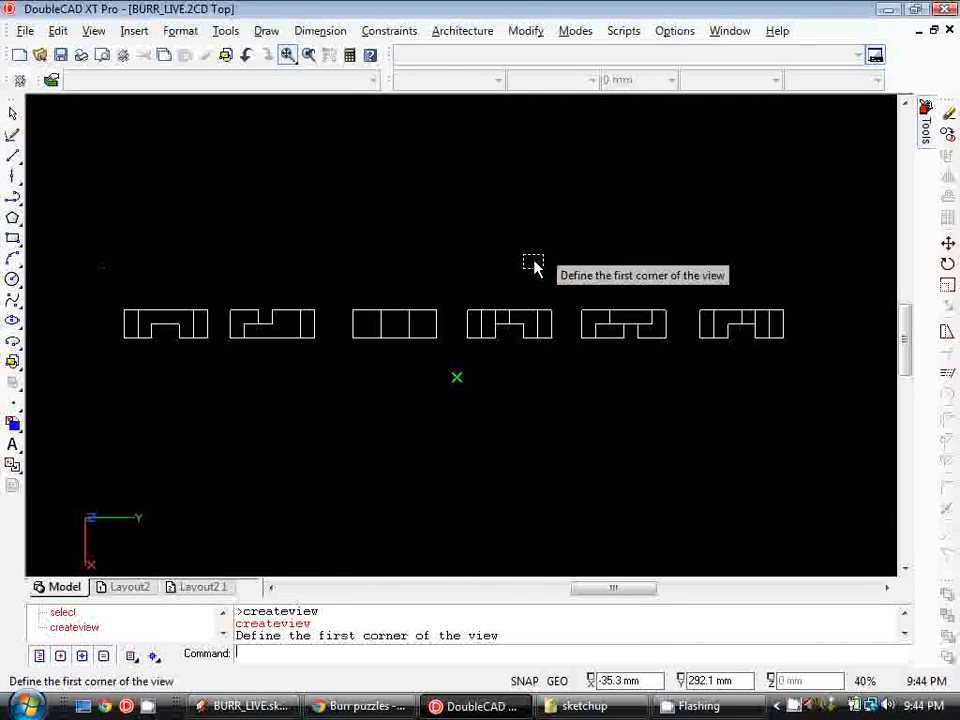
click(395, 280)
click(766, 385)
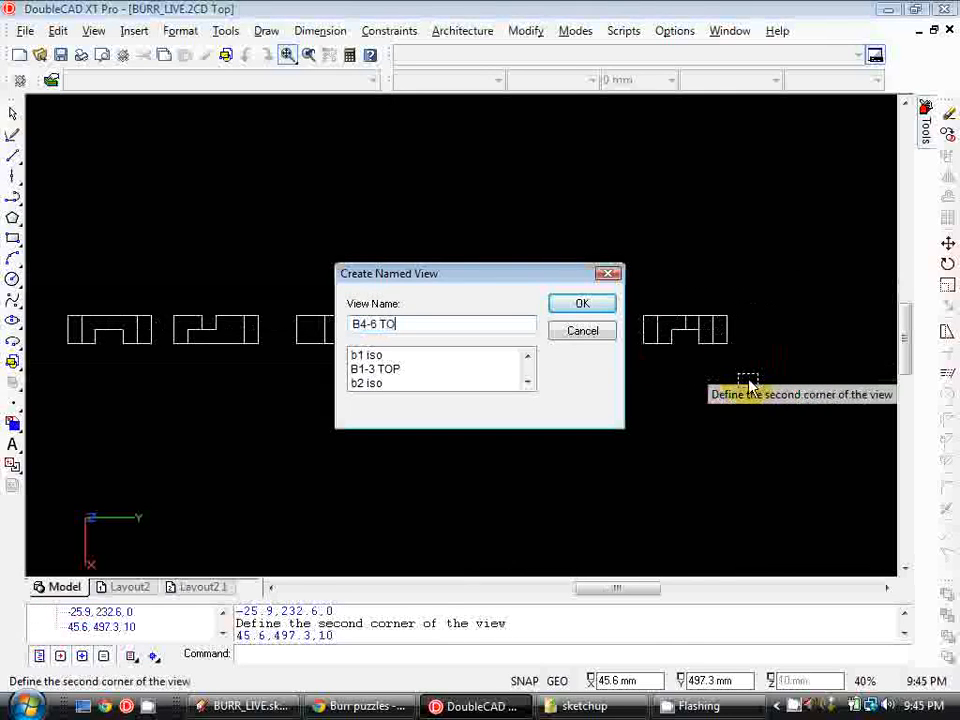
click(601, 312)
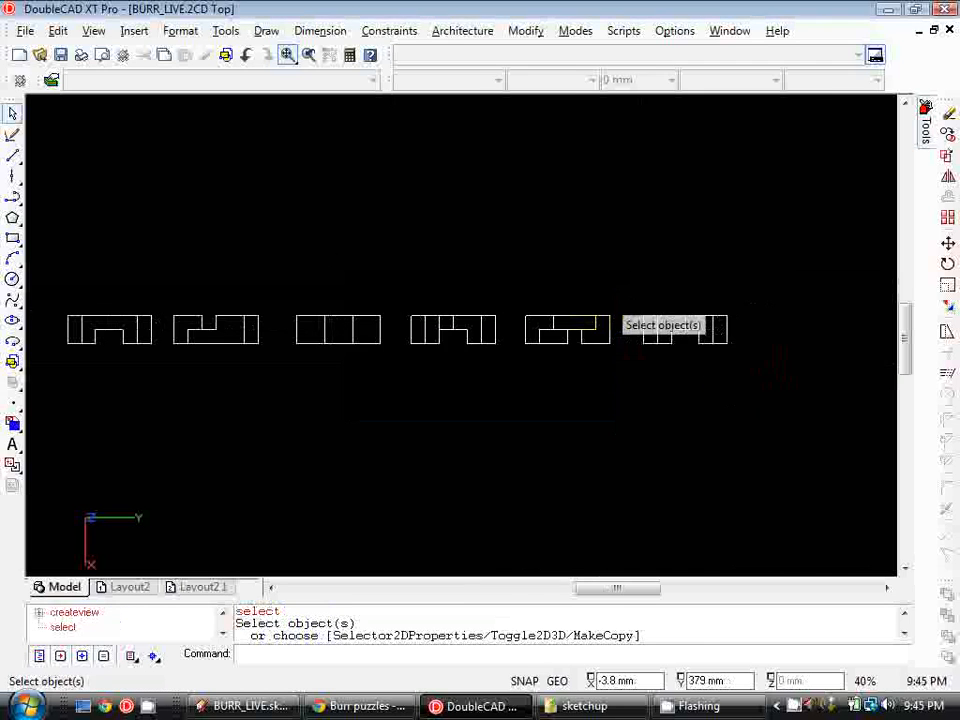
Switch the view back to the standard Top plan
mouse_move(377, 343)
middle_down()
mouse_move(435, 379)
mouse_move(450, 373)
mouse_move(465, 334)
mouse_move(451, 266)
middle_up()
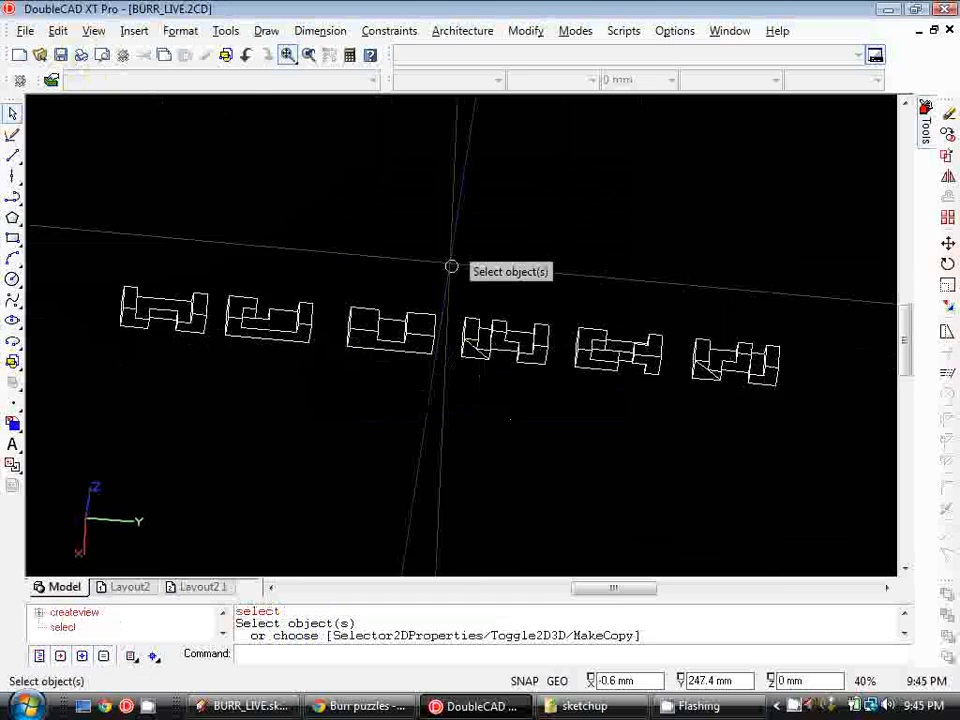
click(93, 30)
mouse_move(148, 262)
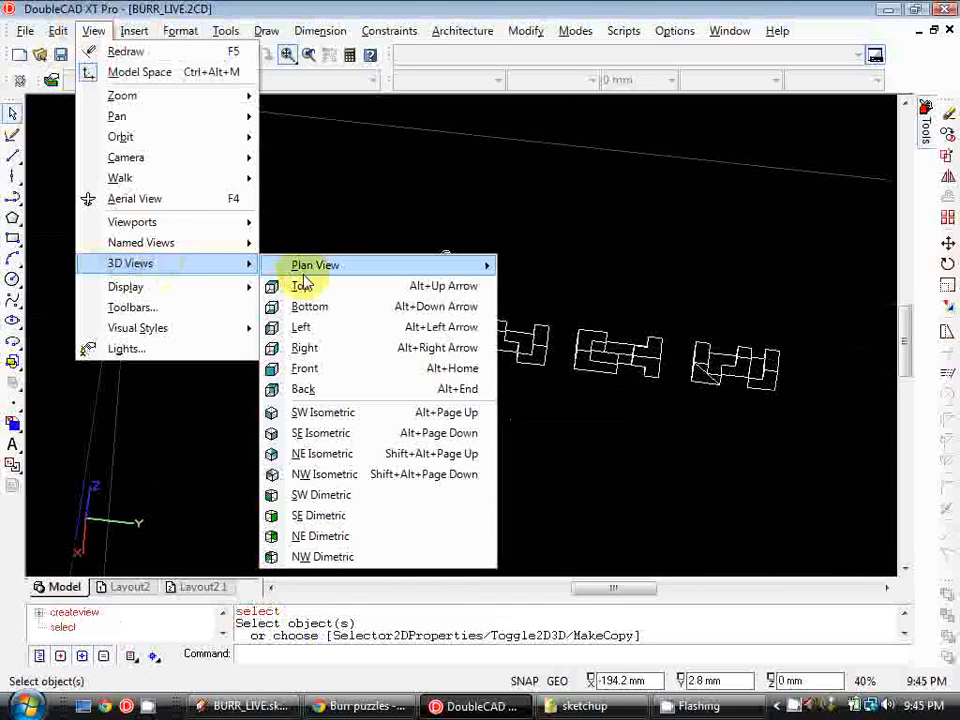
click(304, 285)
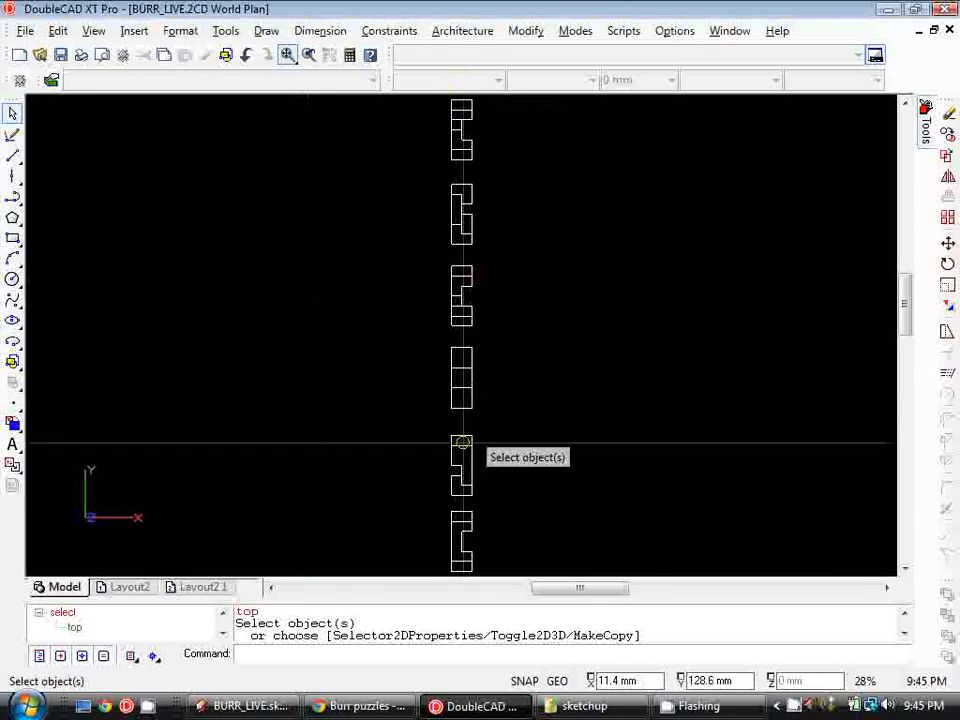
Switch the view to the standard Front view
scroll(462, 443, down, 2)
click(93, 30)
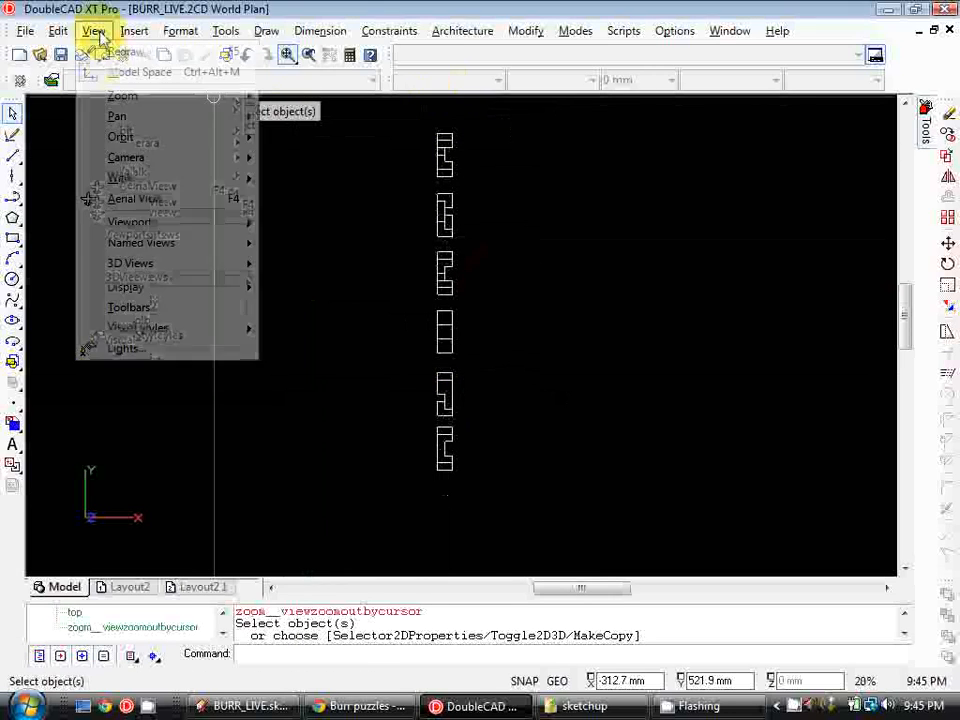
mouse_move(208, 268)
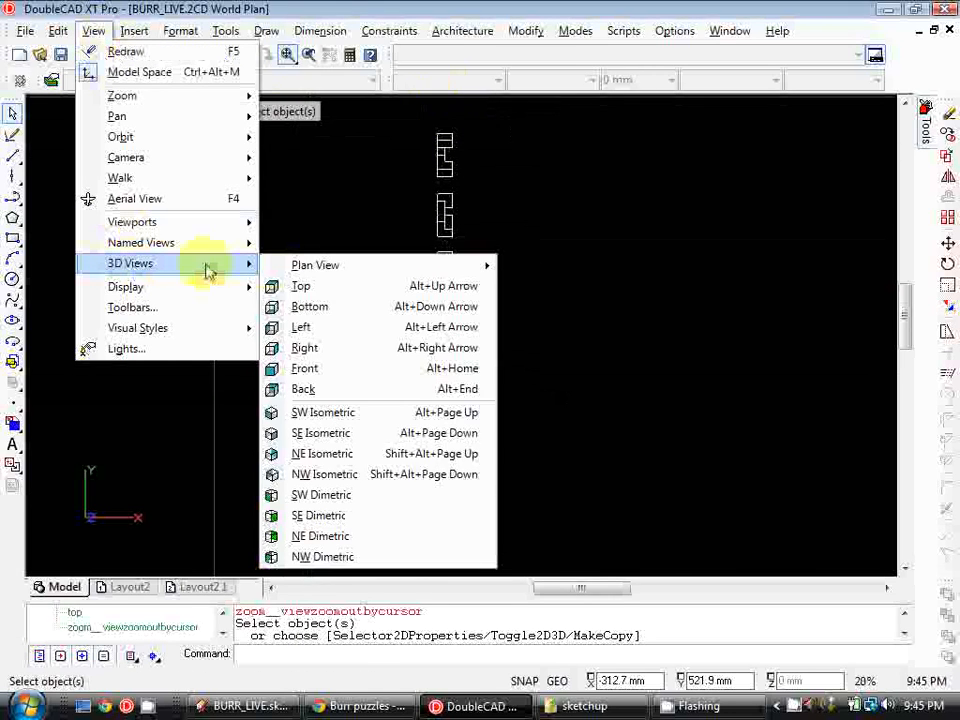
click(338, 369)
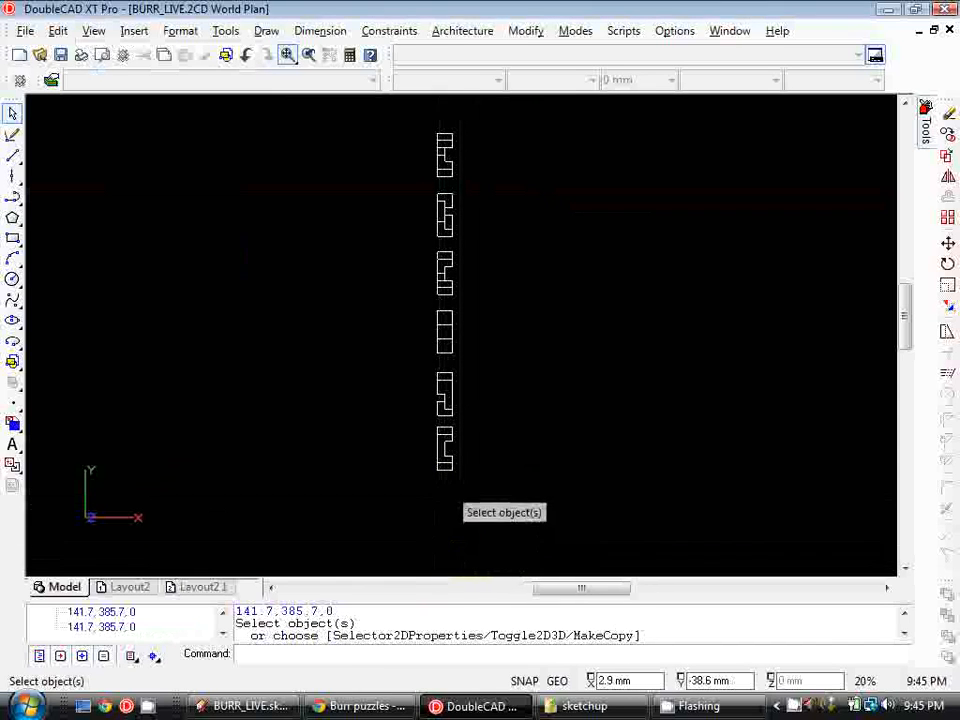
click(93, 31)
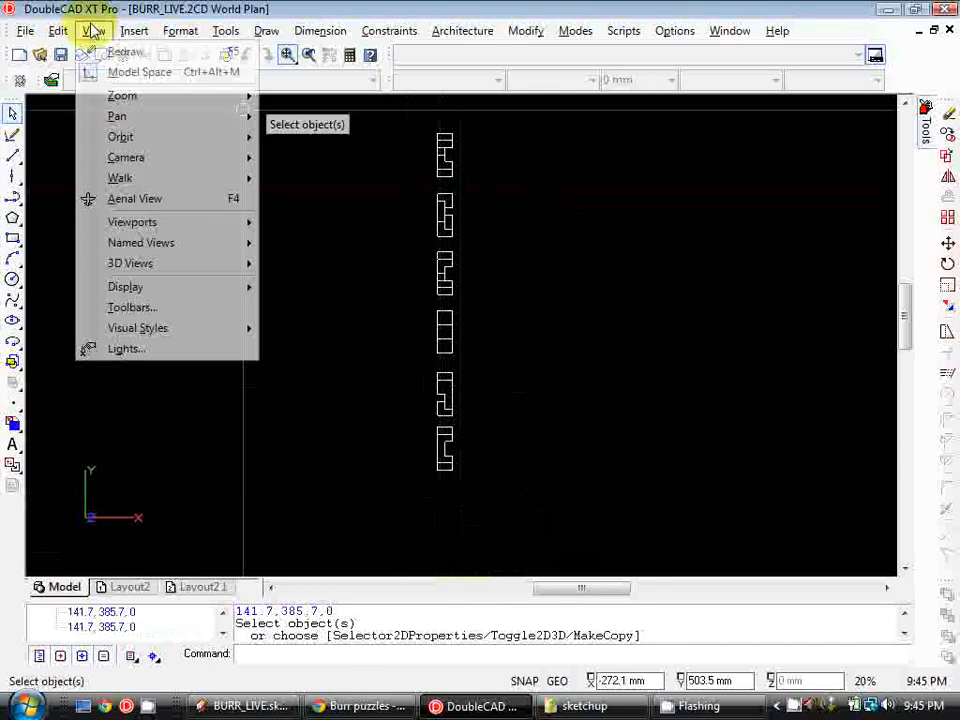
mouse_move(236, 263)
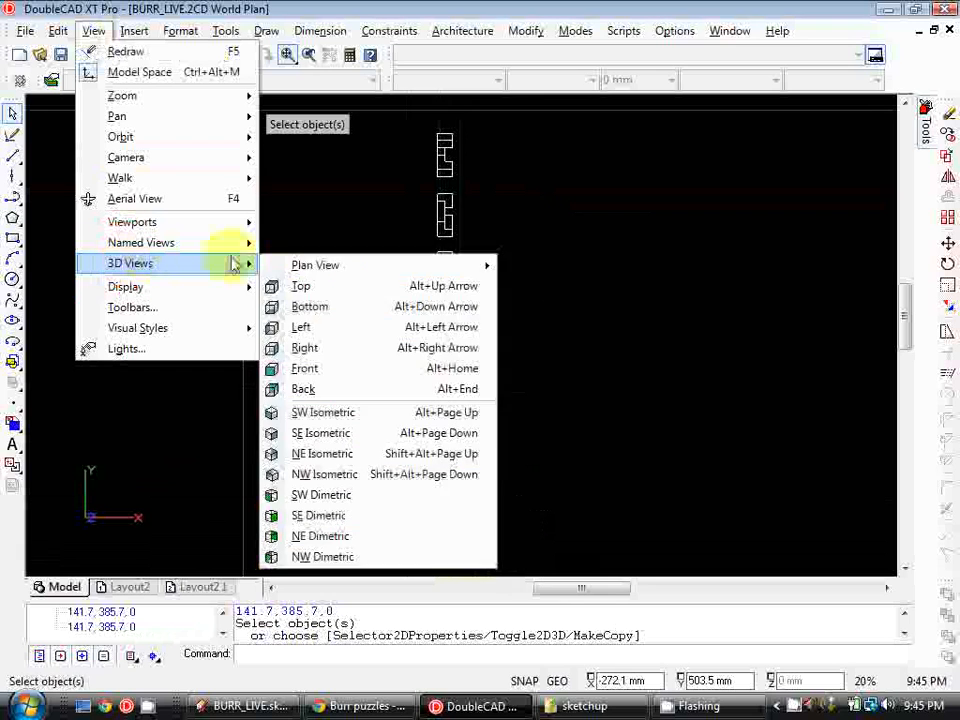
click(337, 369)
scroll(452, 271, down, 3)
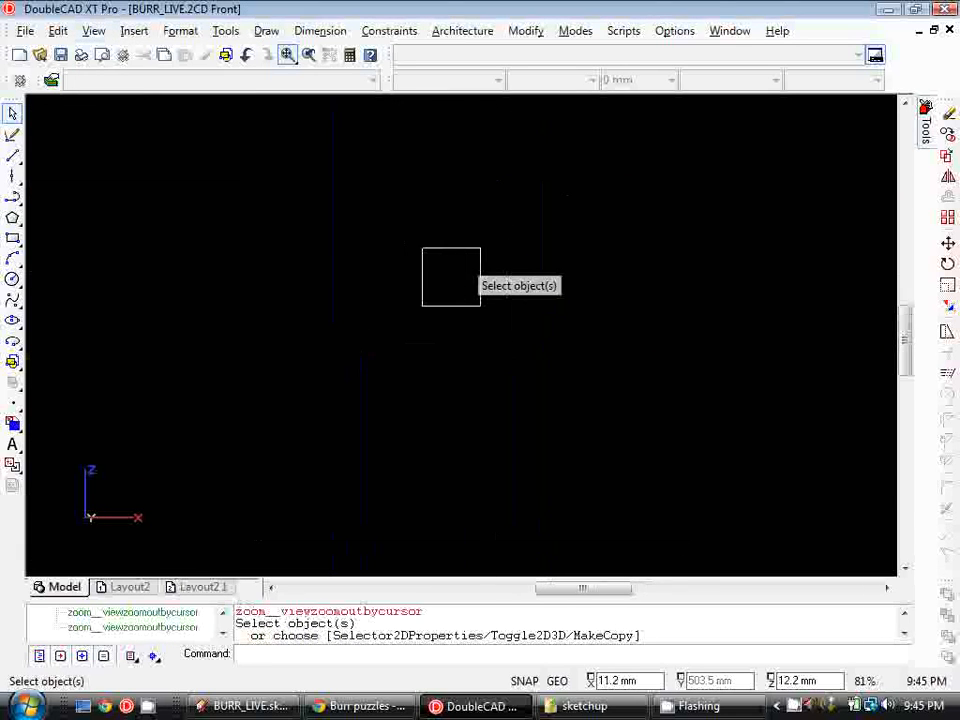
Switch to the Right view showing the six pieces side by side in a row
scroll(450, 398, down, 3)
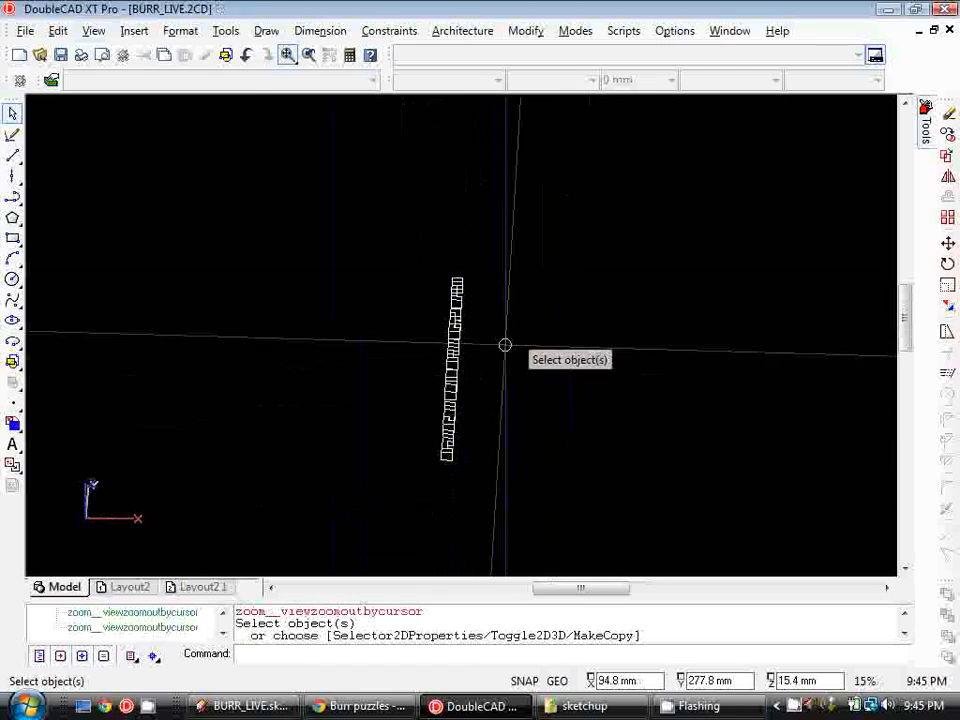
click(94, 30)
mouse_move(150, 262)
click(358, 352)
scroll(456, 350, down, 2)
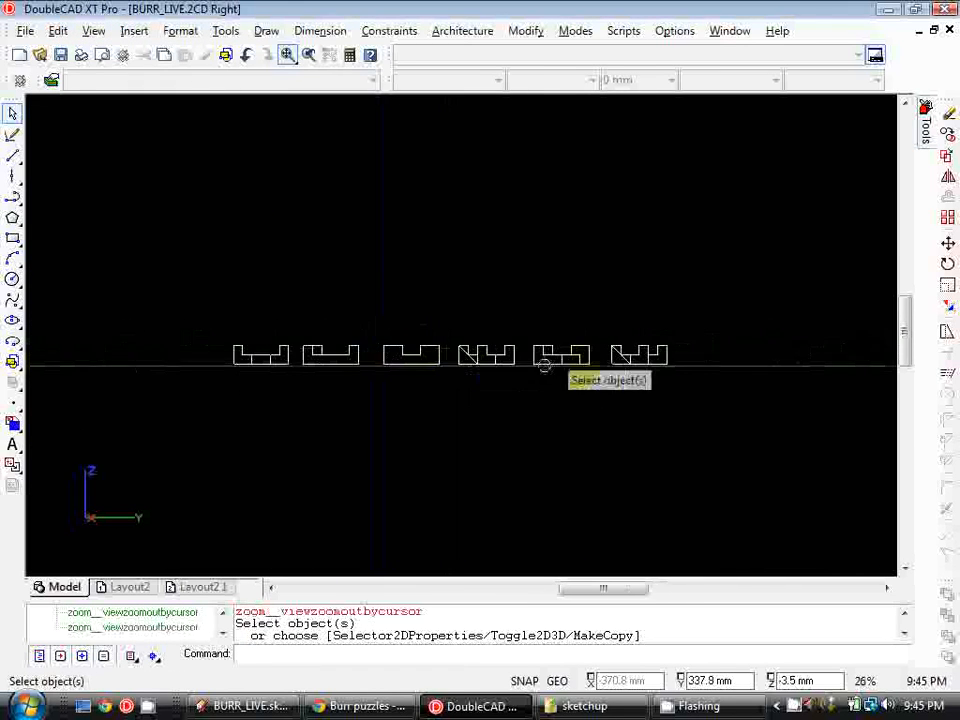
scroll(650, 335, up, 1)
middle_drag(376, 352, 502, 340)
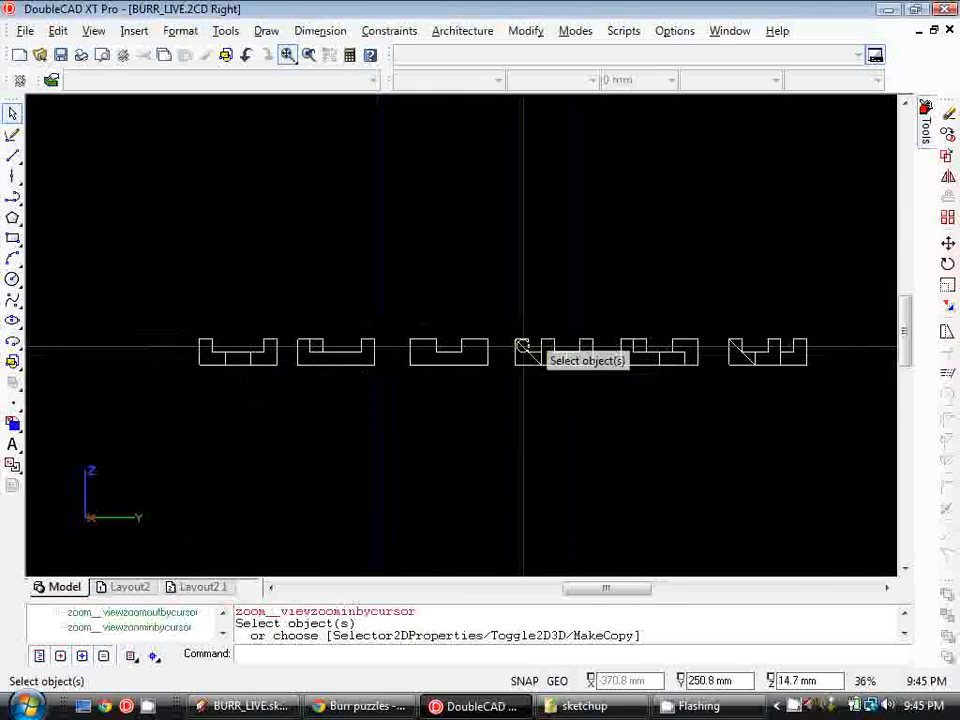
scroll(480, 350, up, 1)
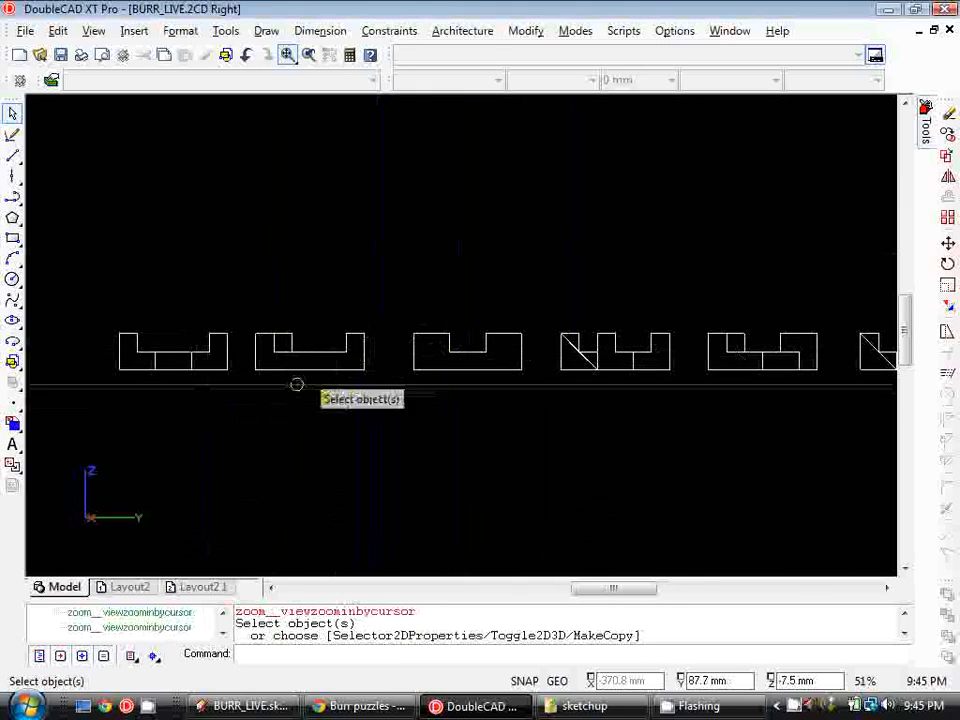
middle_drag(274, 339, 321, 339)
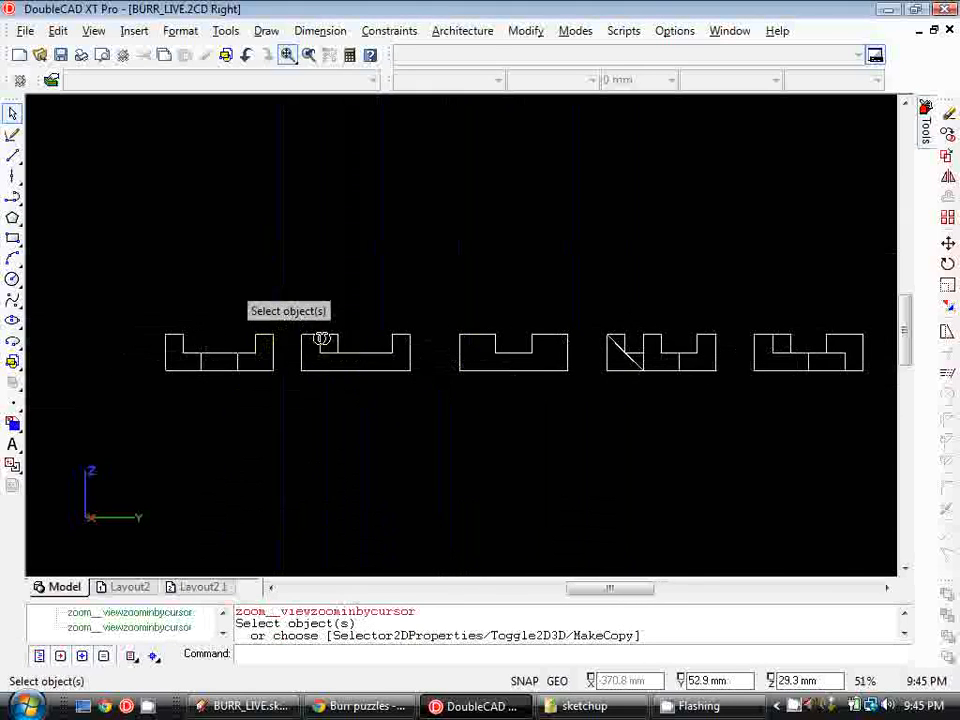
Create a named view 'B1 FRONT' framing the first piece in the Right view
click(94, 30)
mouse_move(135, 243)
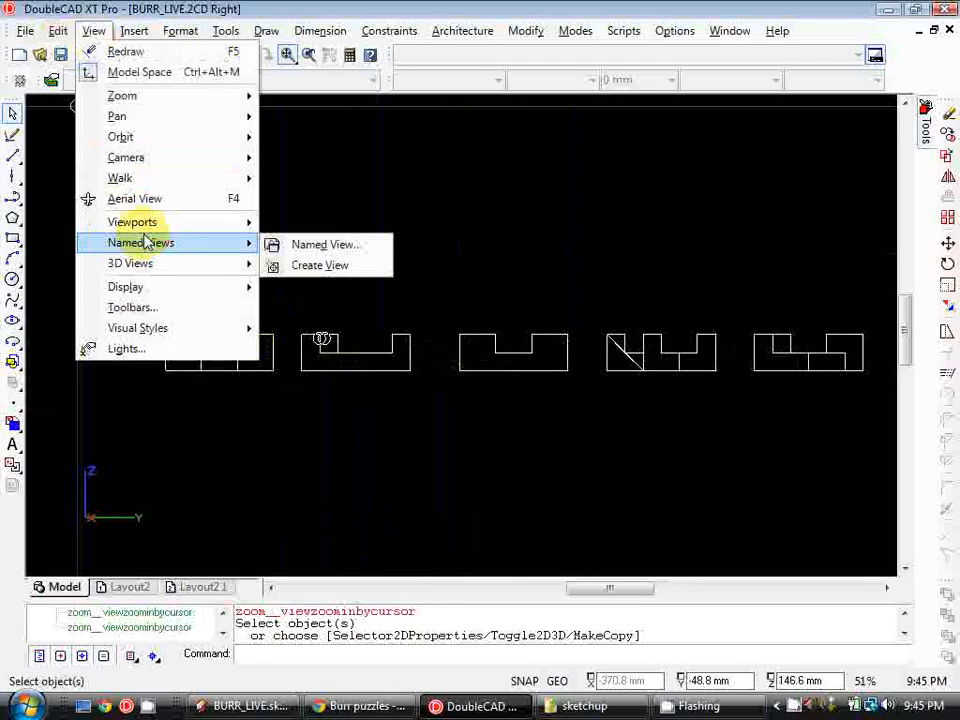
click(274, 266)
scroll(247, 297, up, 2)
click(184, 261)
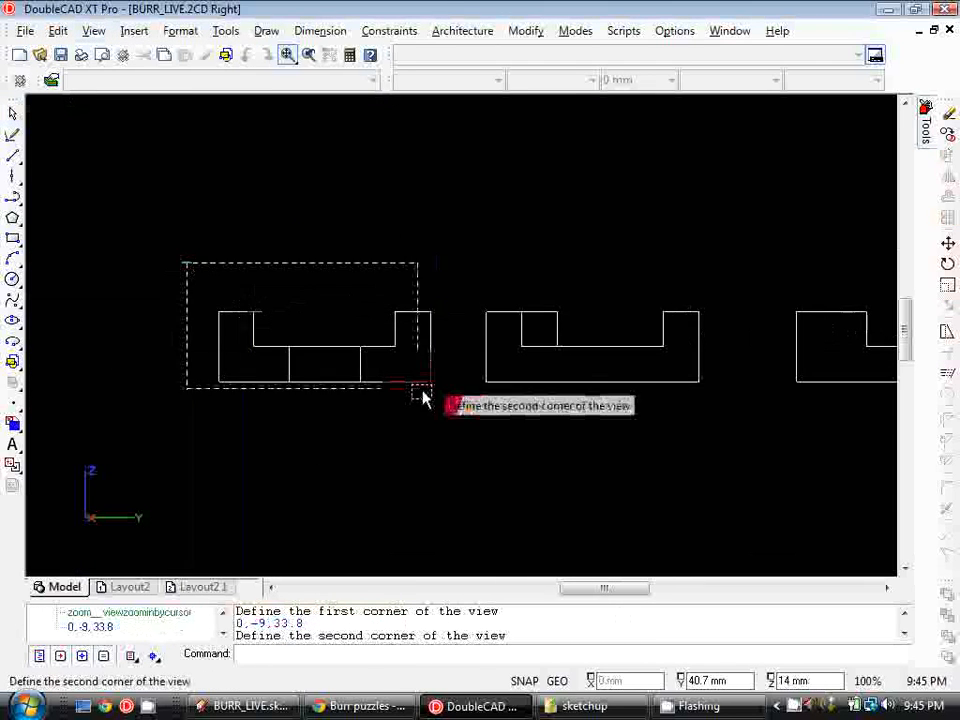
click(461, 427)
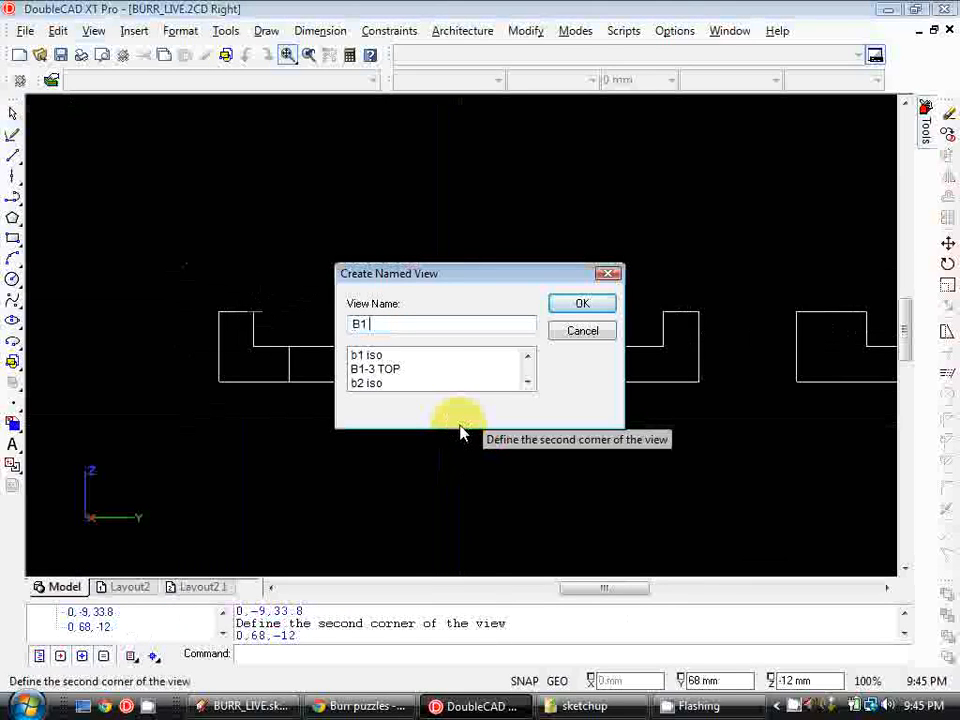
click(578, 304)
Create a named view 'B2 FRONT' framing the second piece
right_click(598, 256)
click(615, 272)
click(454, 279)
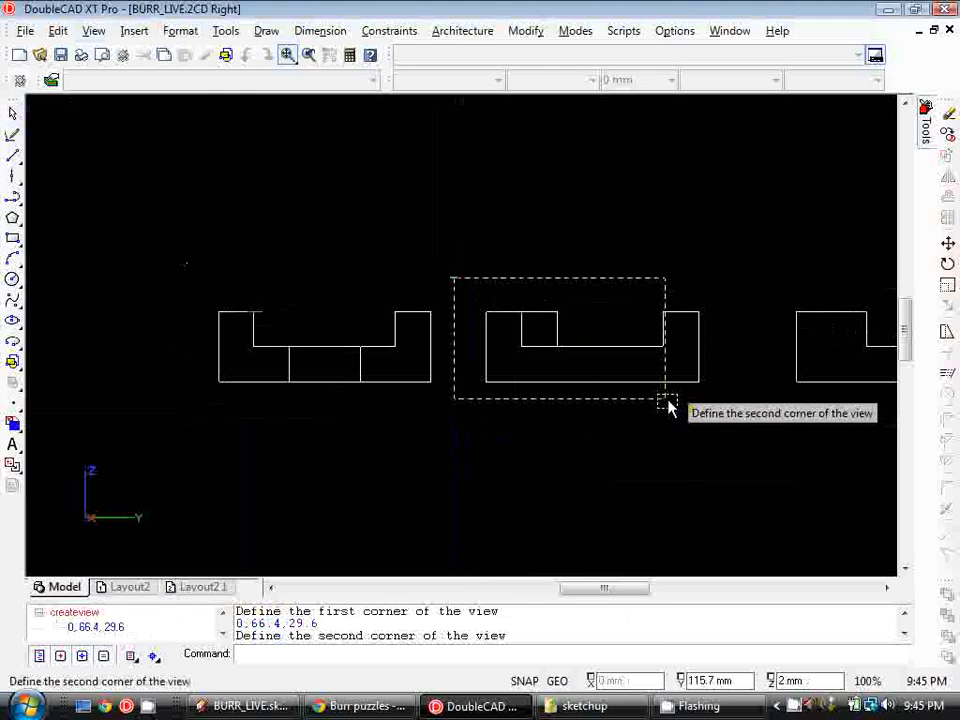
click(730, 405)
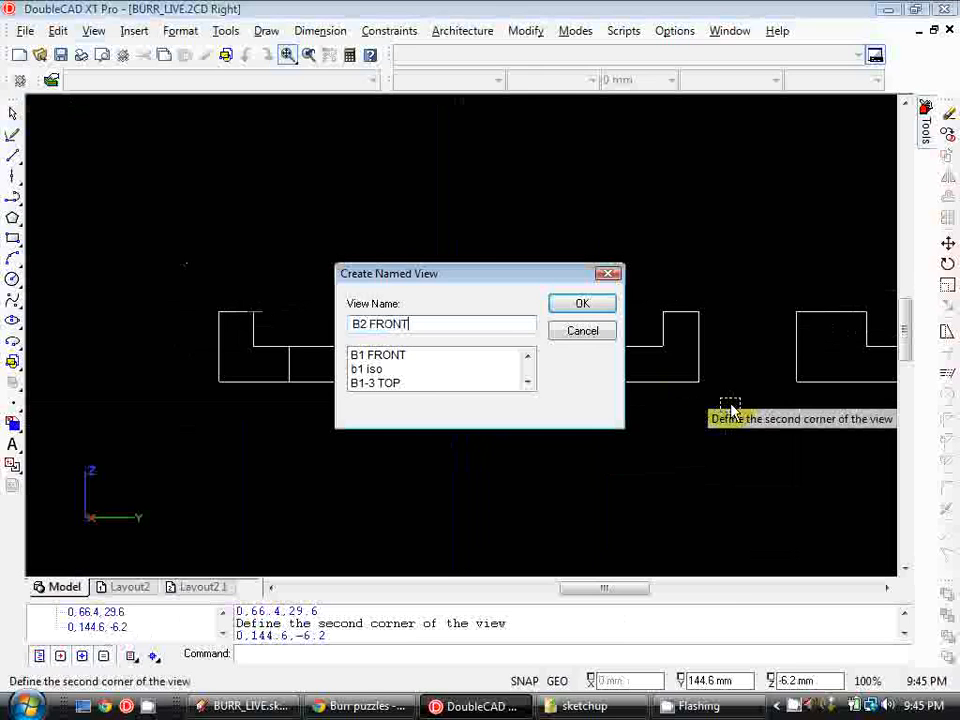
text(B2 FRONT)
click(582, 304)
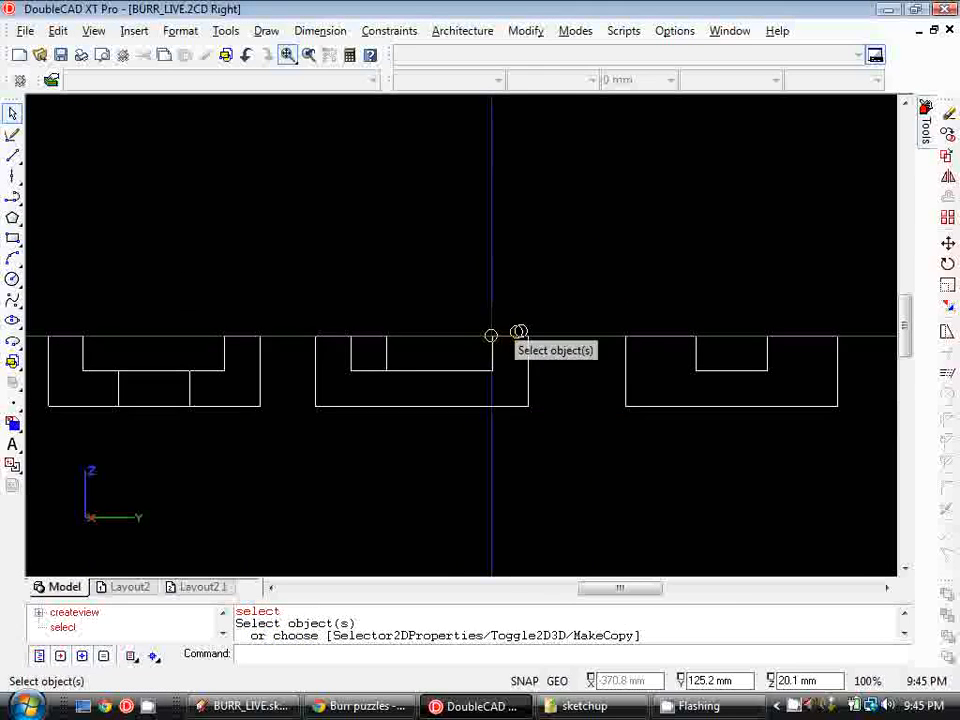
Switch the view to the standard Left view
scroll(489, 340, down, 1)
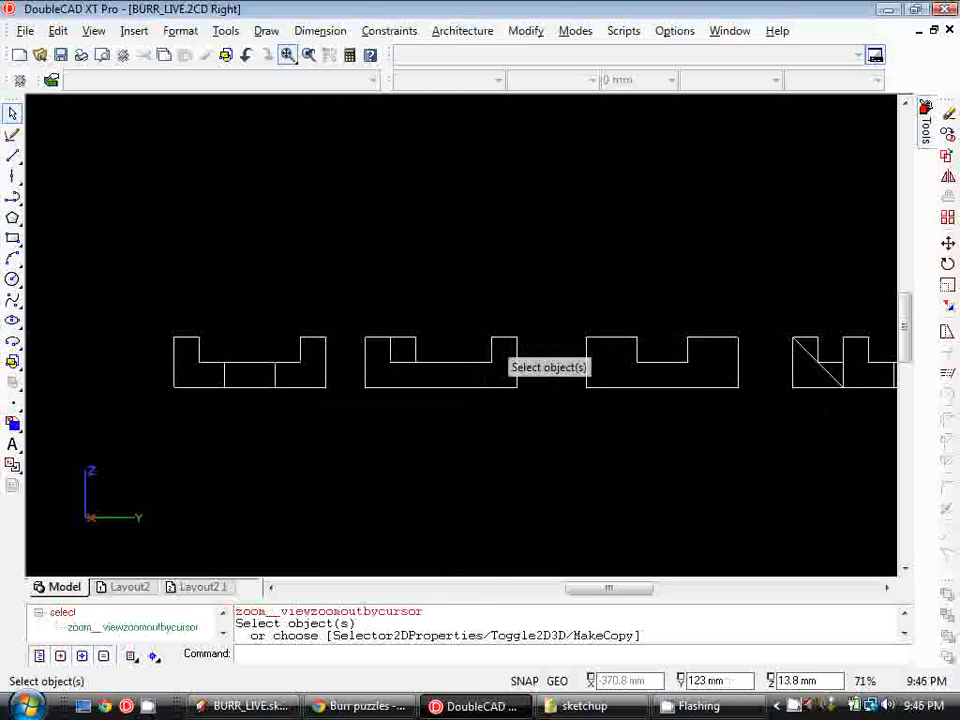
scroll(478, 344, down, 1)
scroll(557, 420, down, 1)
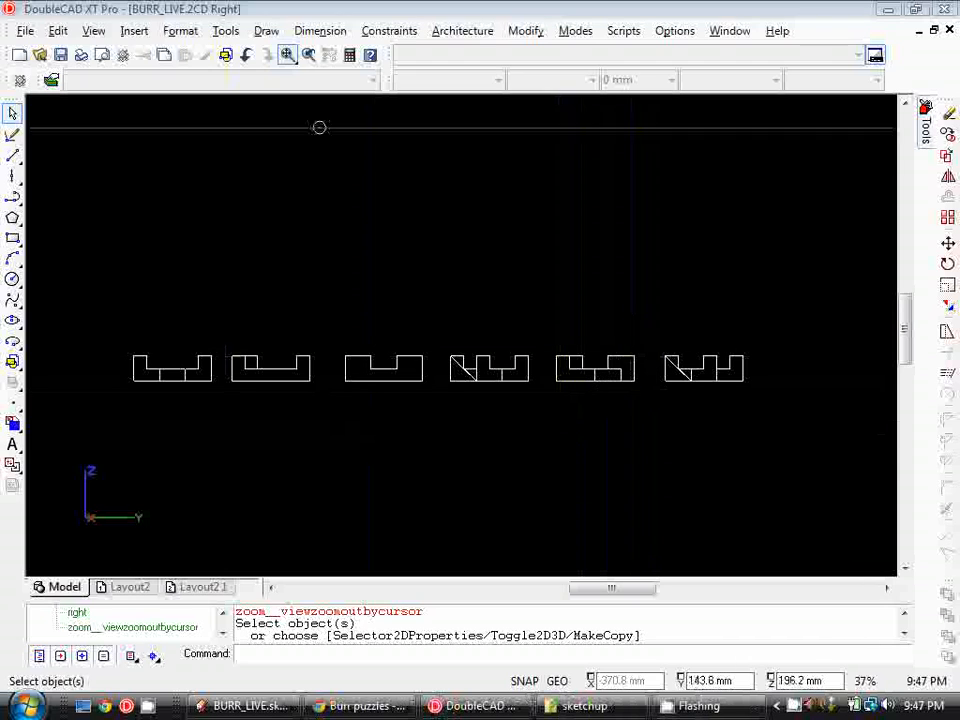
click(94, 31)
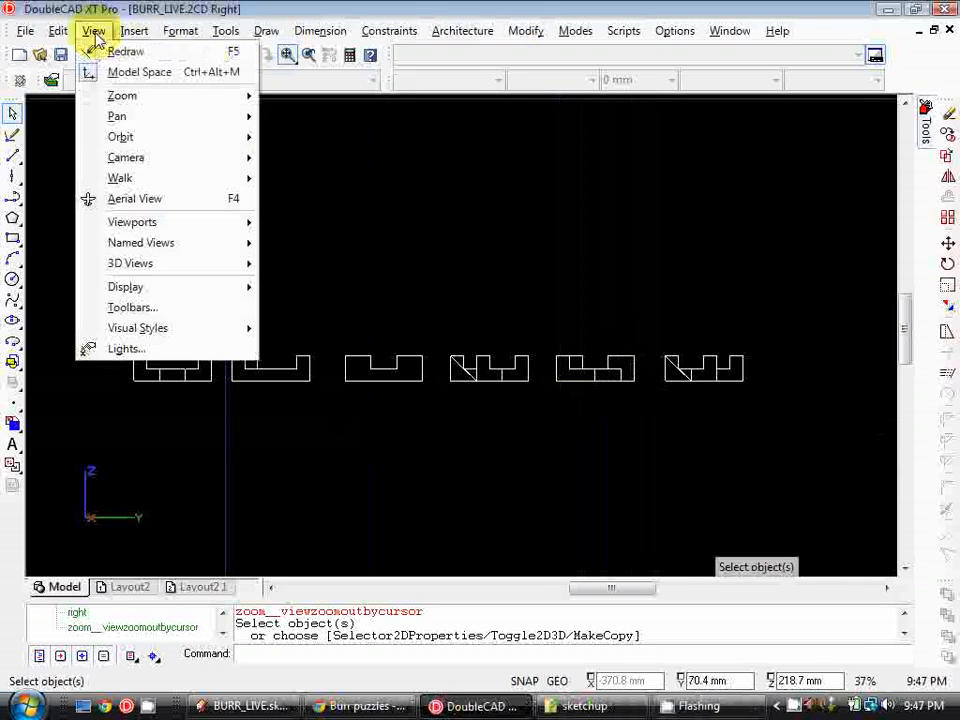
mouse_move(167, 265)
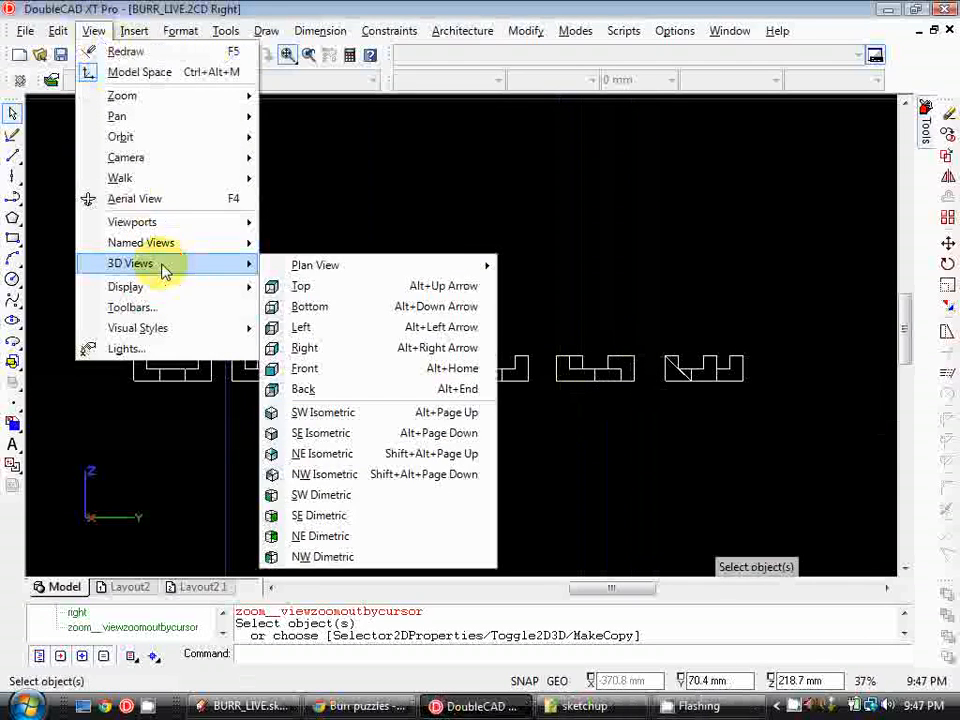
click(343, 330)
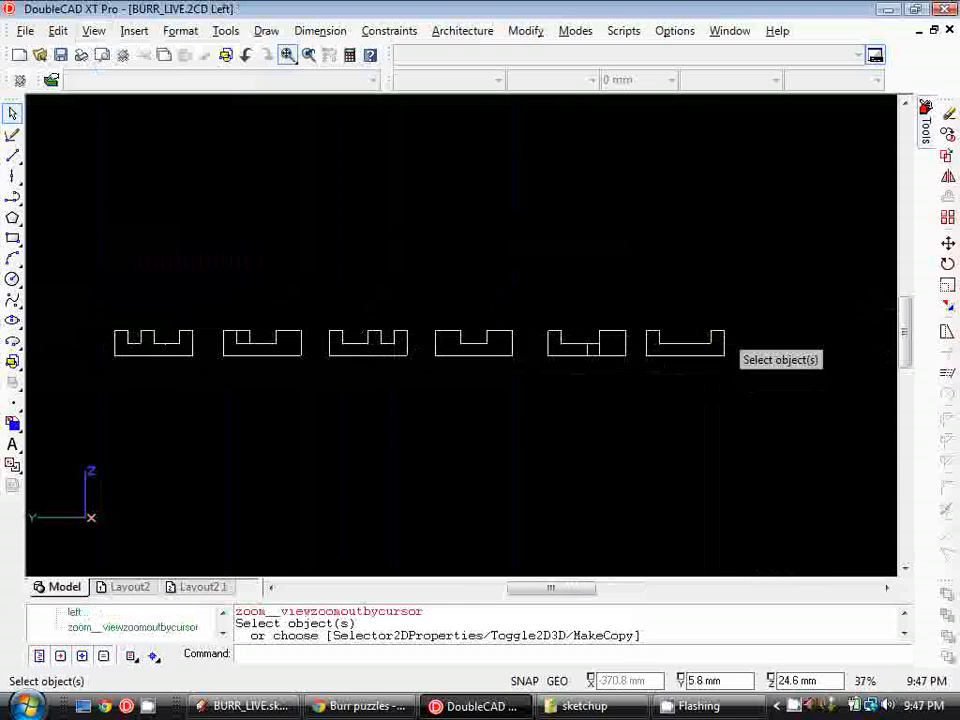
Create a named view 'B1 BACK' framing a piece in the Left view
middle_drag(730, 318, 709, 324)
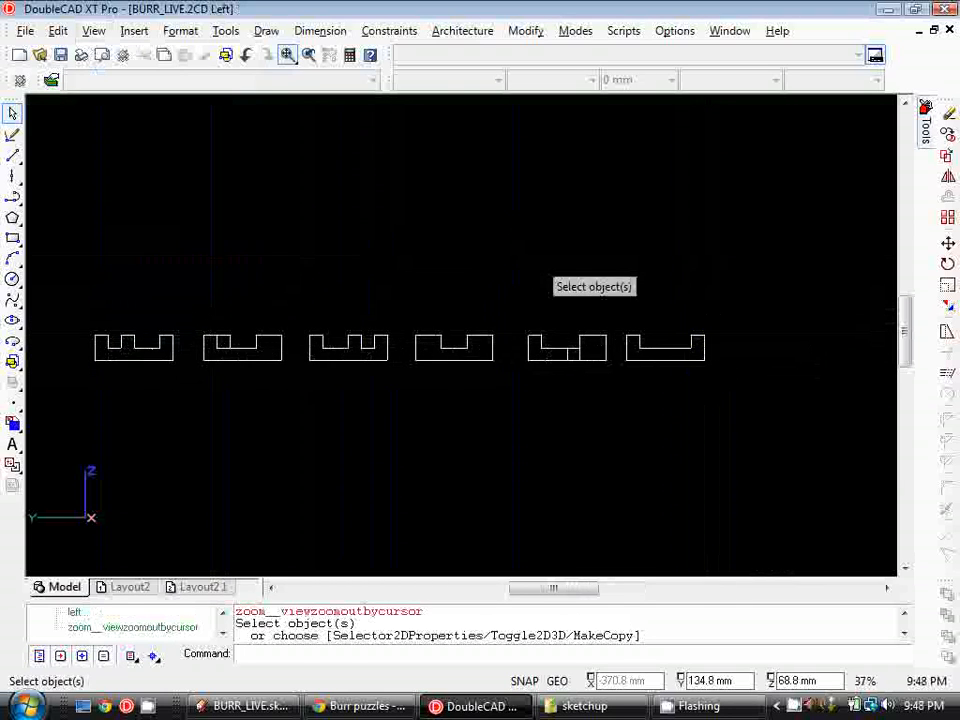
scroll(431, 336, up, 1)
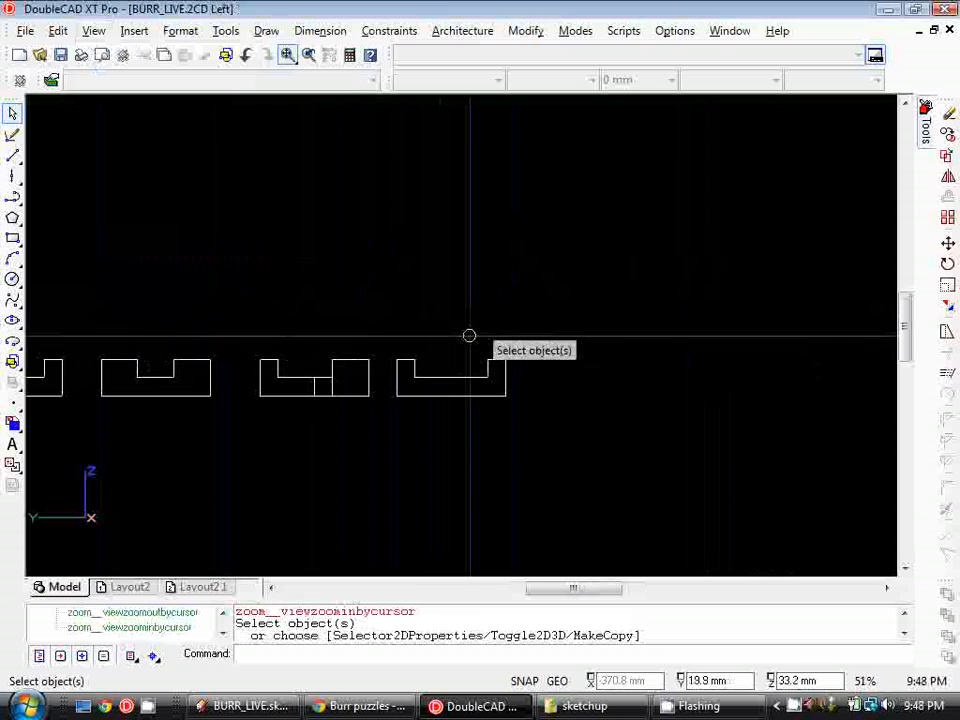
click(97, 32)
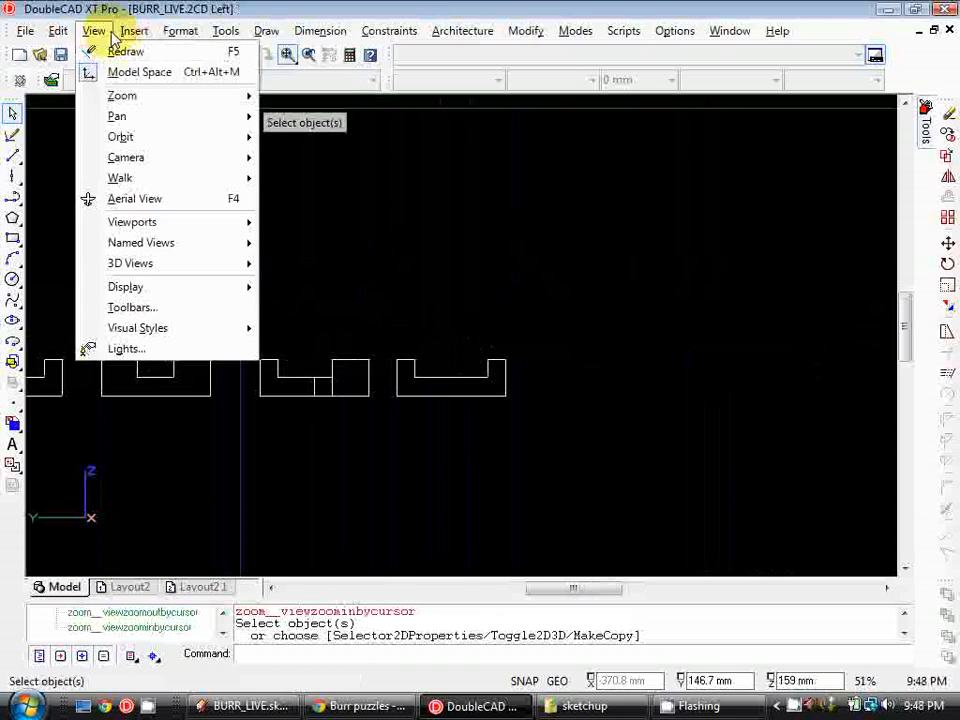
mouse_move(140, 243)
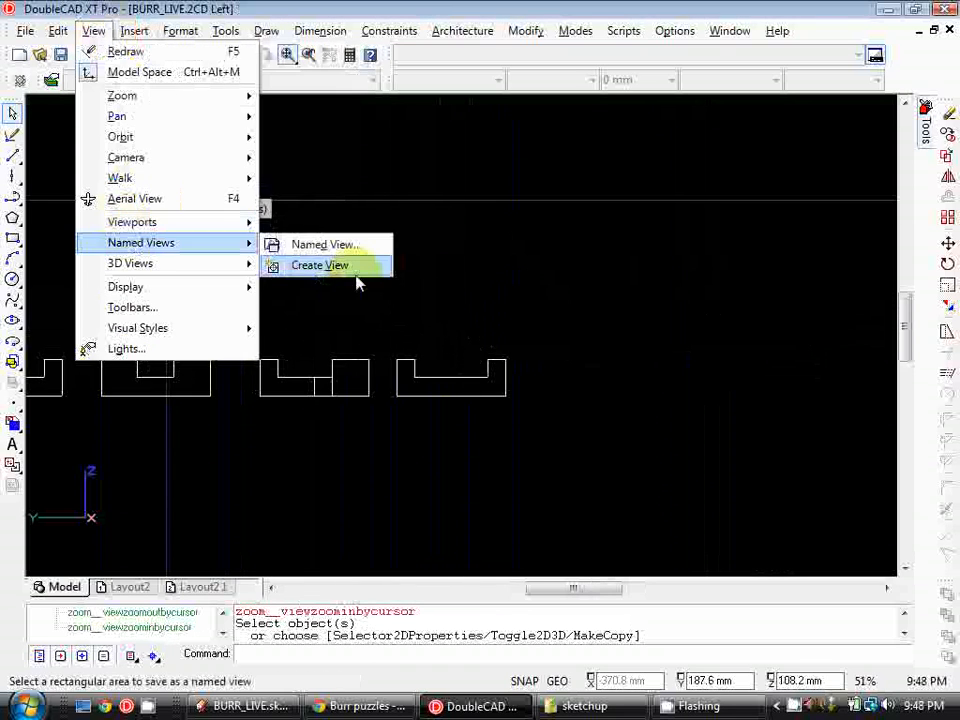
click(352, 265)
click(542, 309)
click(380, 428)
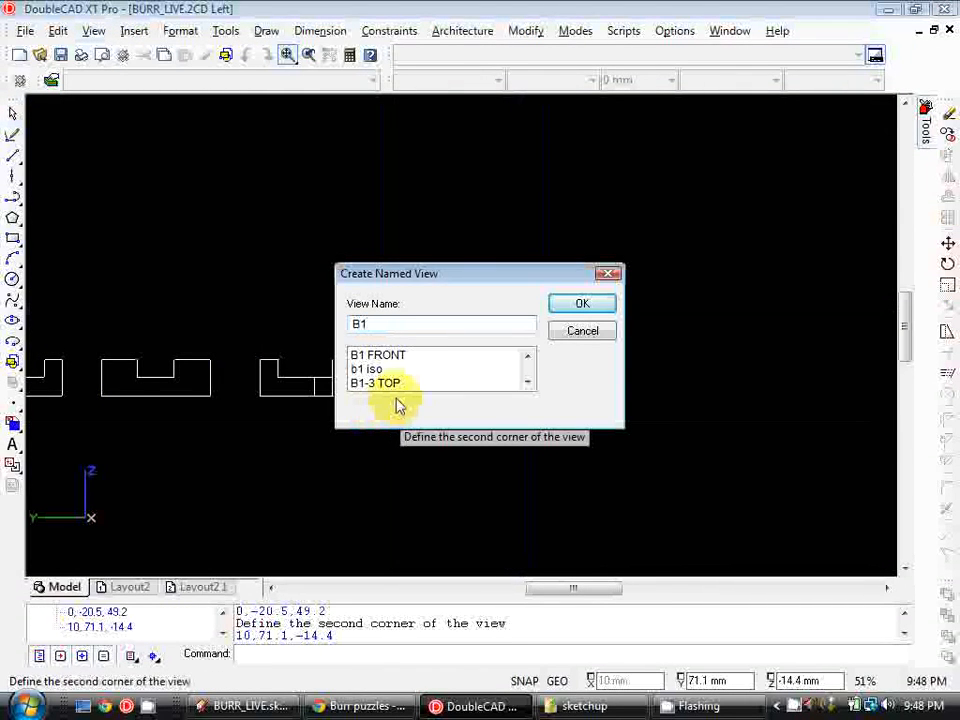
key(Return)
Create a named view 'B2 BACK' framing the neighbouring piece
right_click(377, 279)
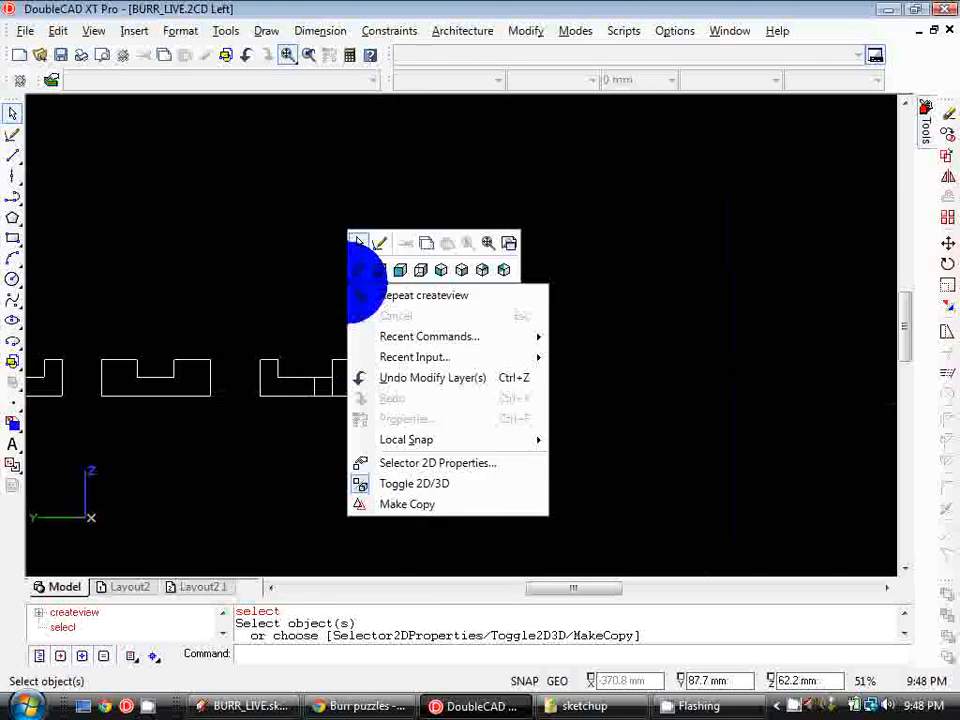
click(366, 298)
click(375, 325)
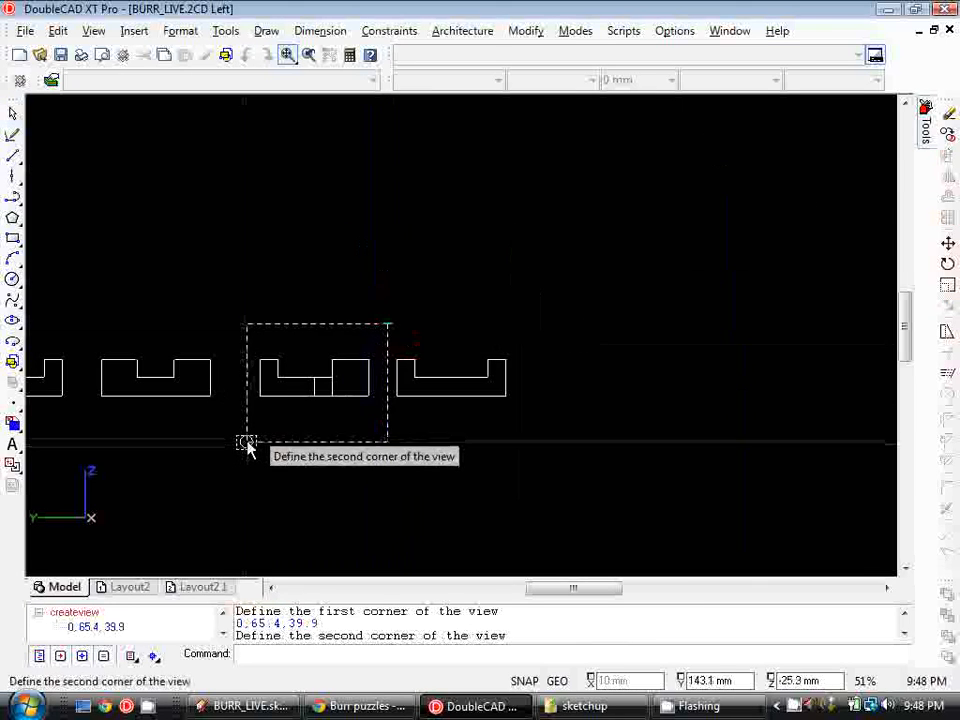
click(240, 438)
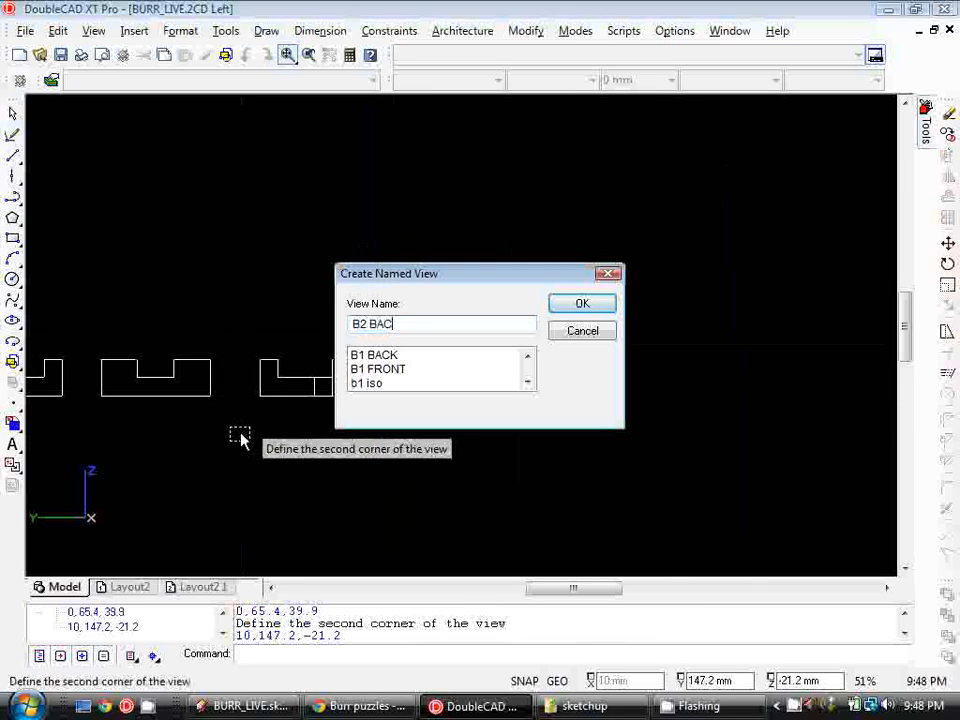
key(Return)
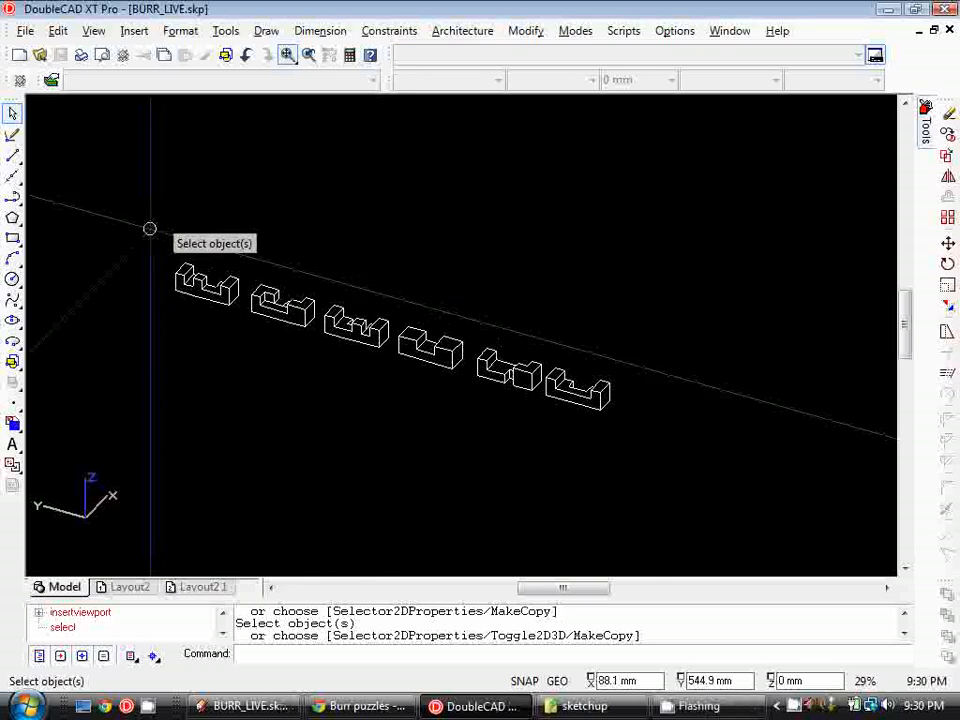
Open Layout2 and create a viewport in its upper-left area showing the named view 'b1 iso'
click(133, 590)
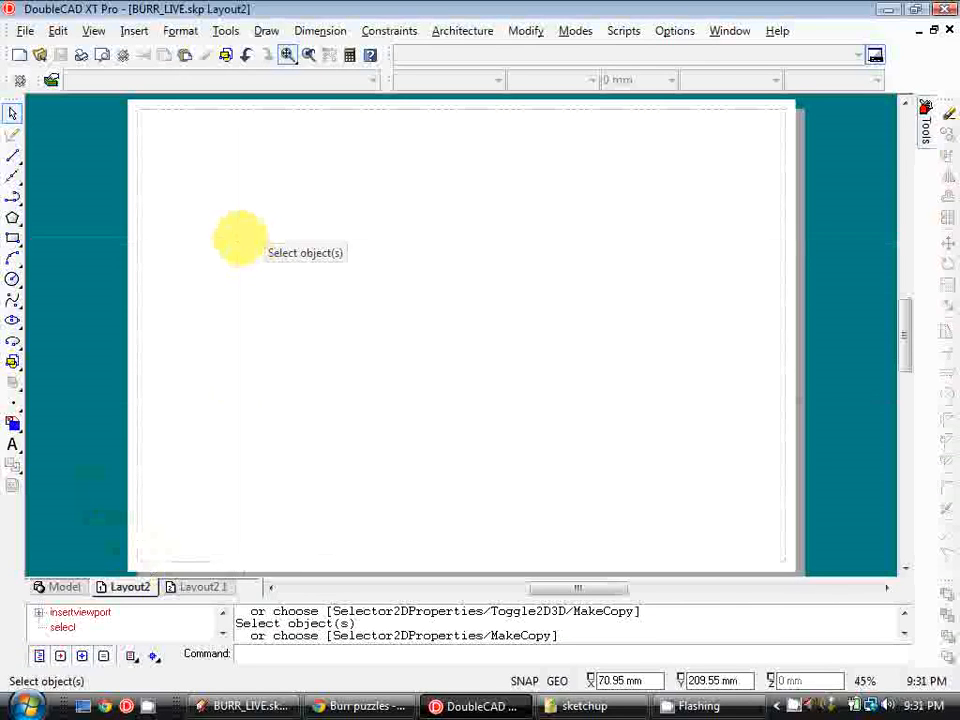
click(94, 31)
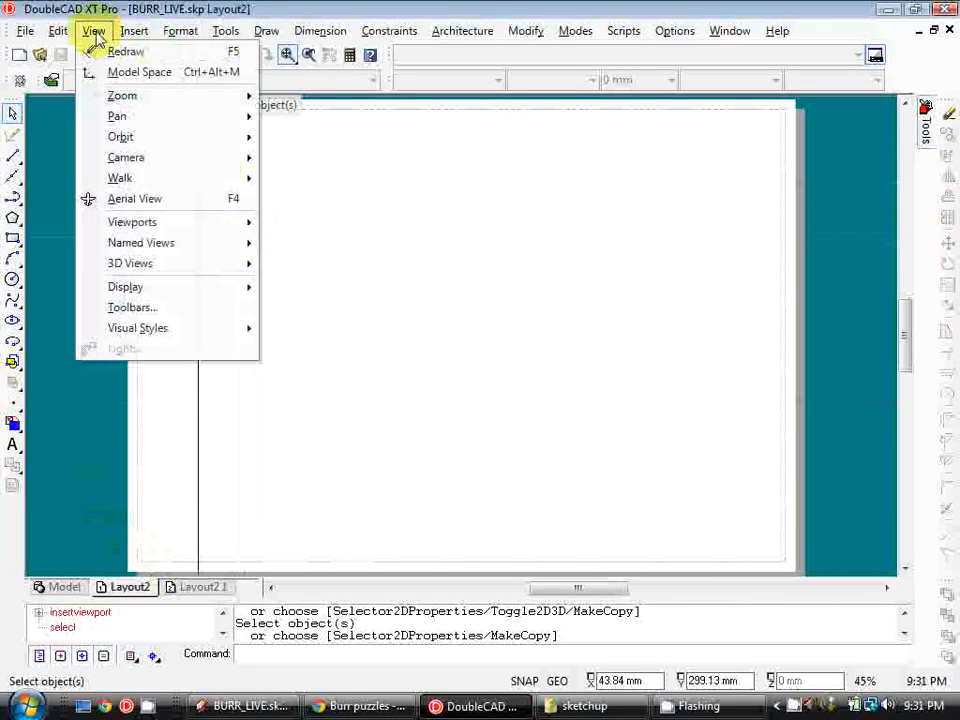
mouse_move(186, 222)
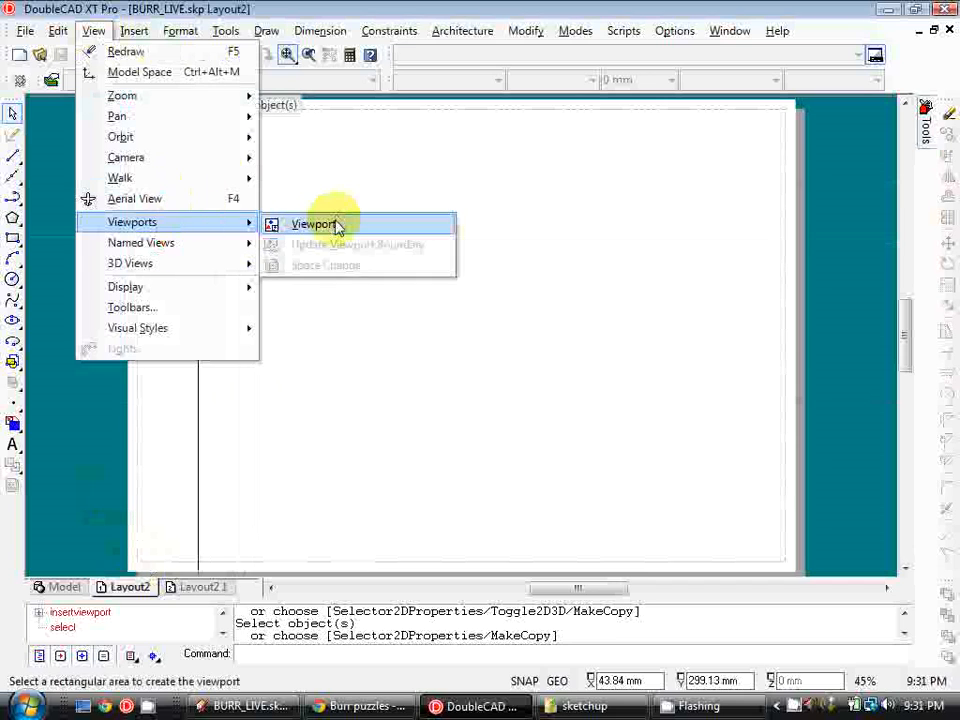
click(337, 227)
click(163, 123)
click(330, 252)
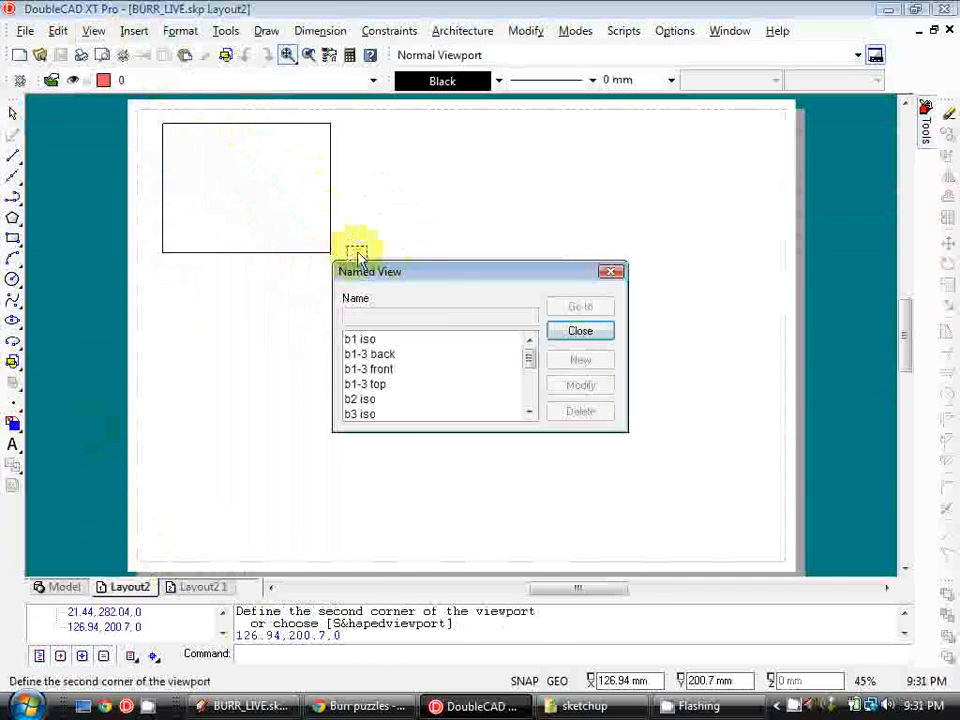
click(367, 341)
click(600, 309)
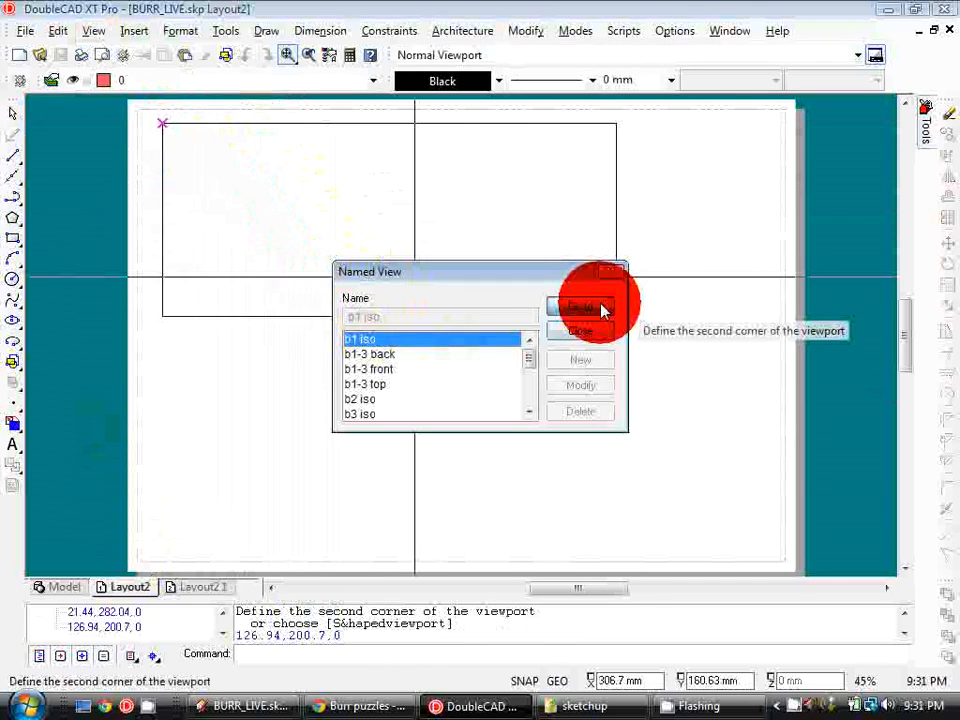
click(598, 333)
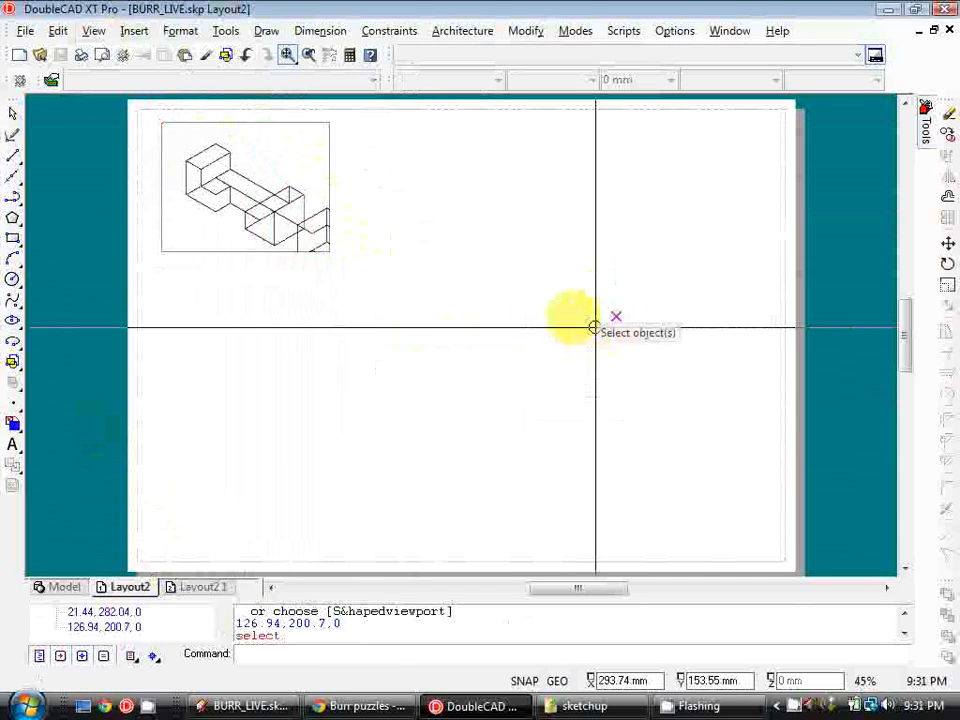
Edit the viewport's properties to hide the other block layers and give it a fixed scale
scroll(317, 272, up, 2)
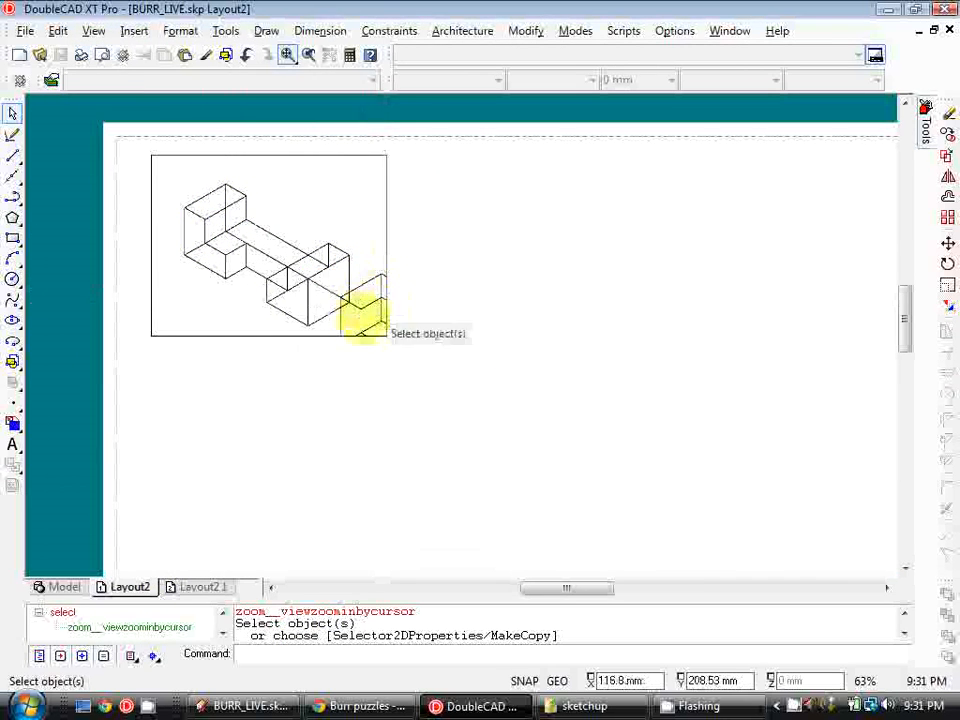
click(386, 219)
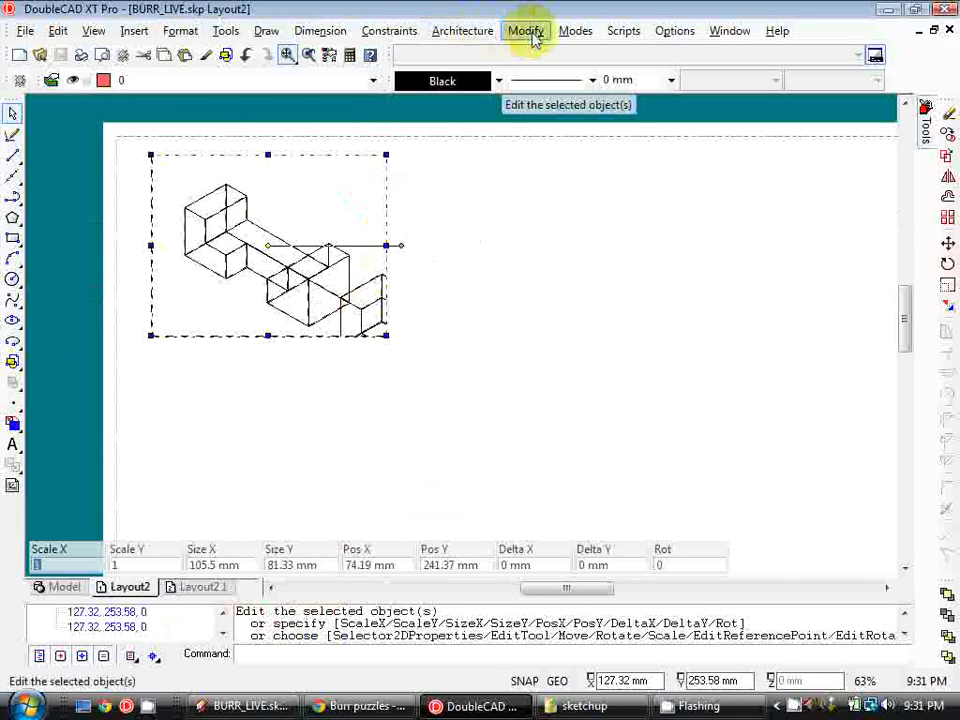
click(527, 32)
click(537, 54)
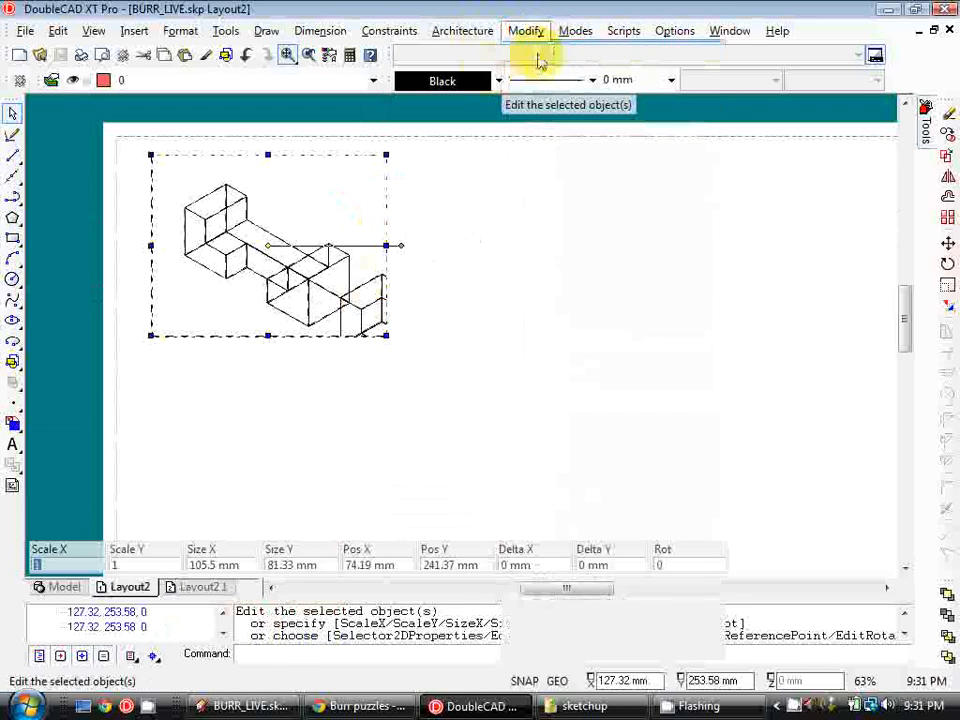
click(255, 196)
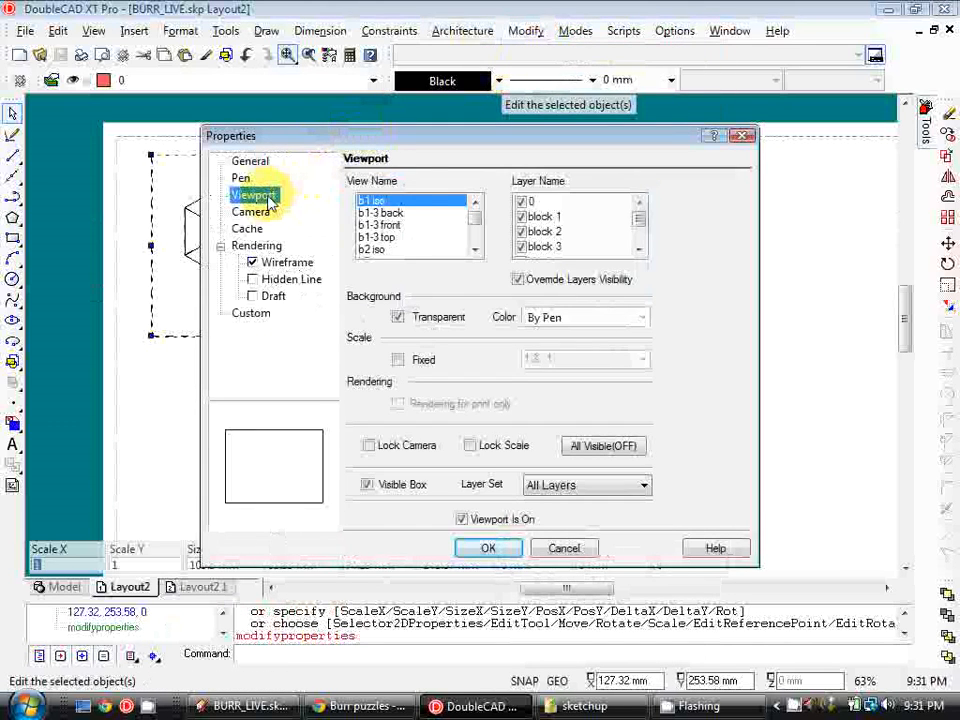
click(639, 244)
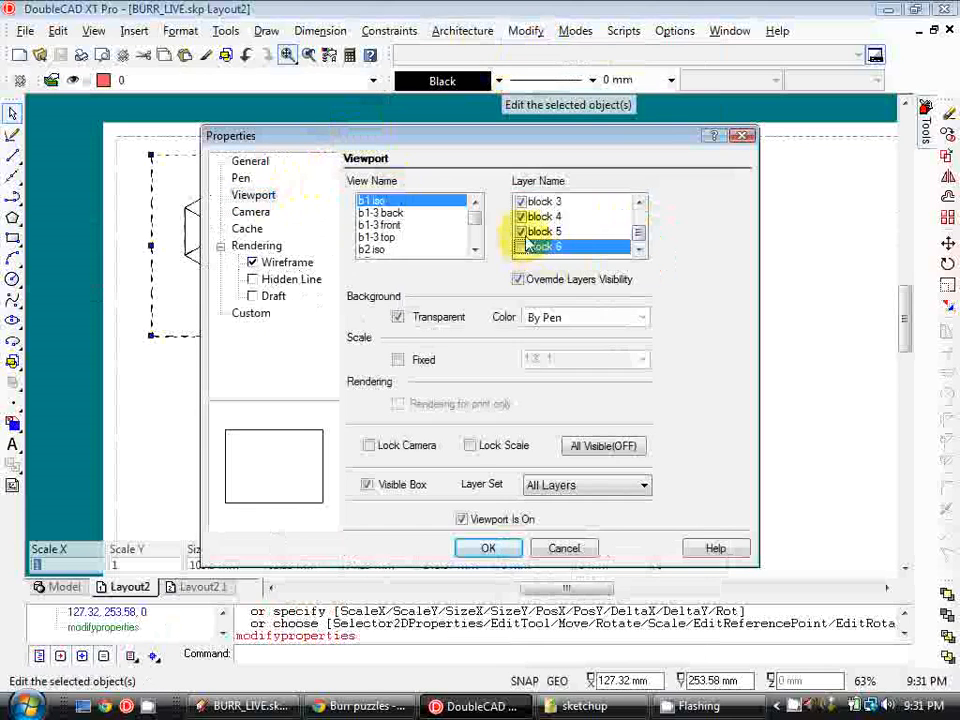
scroll(527, 244, up, 3)
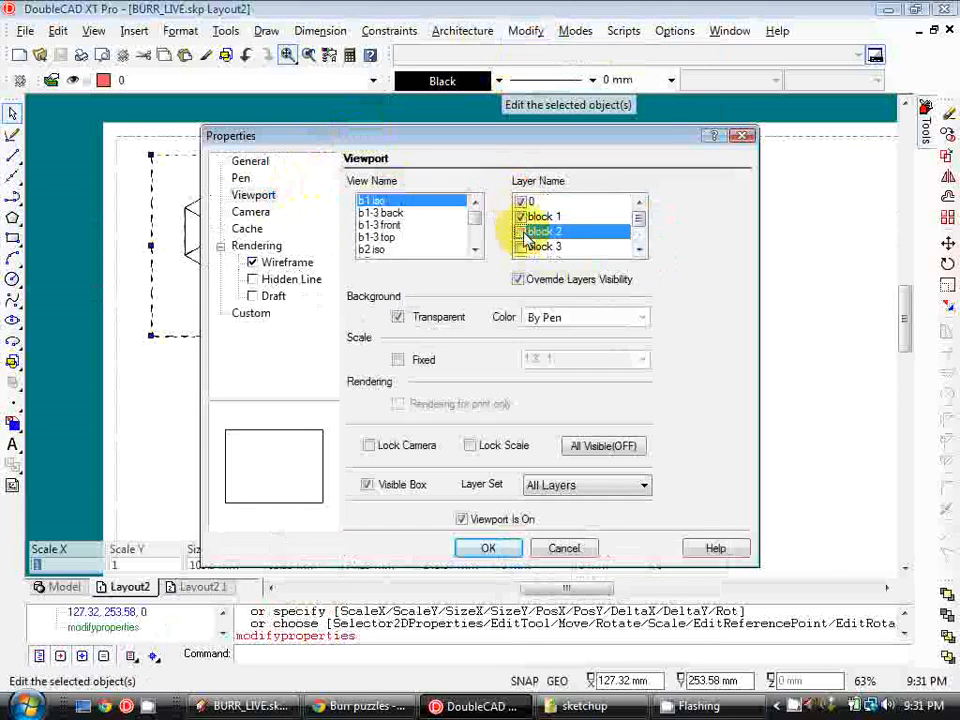
click(398, 360)
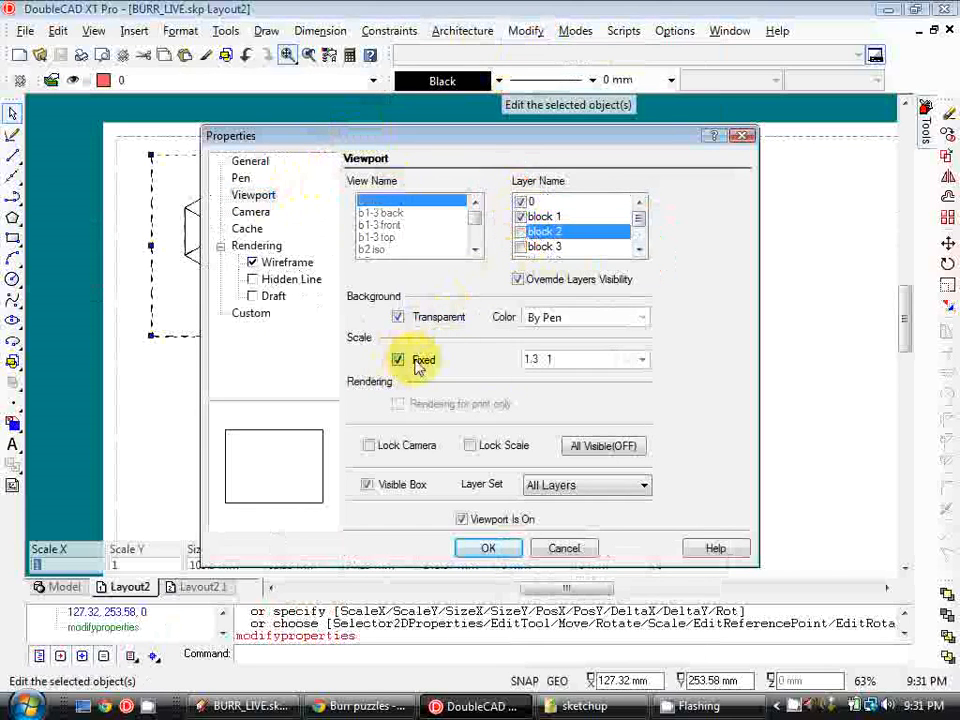
click(641, 360)
click(598, 385)
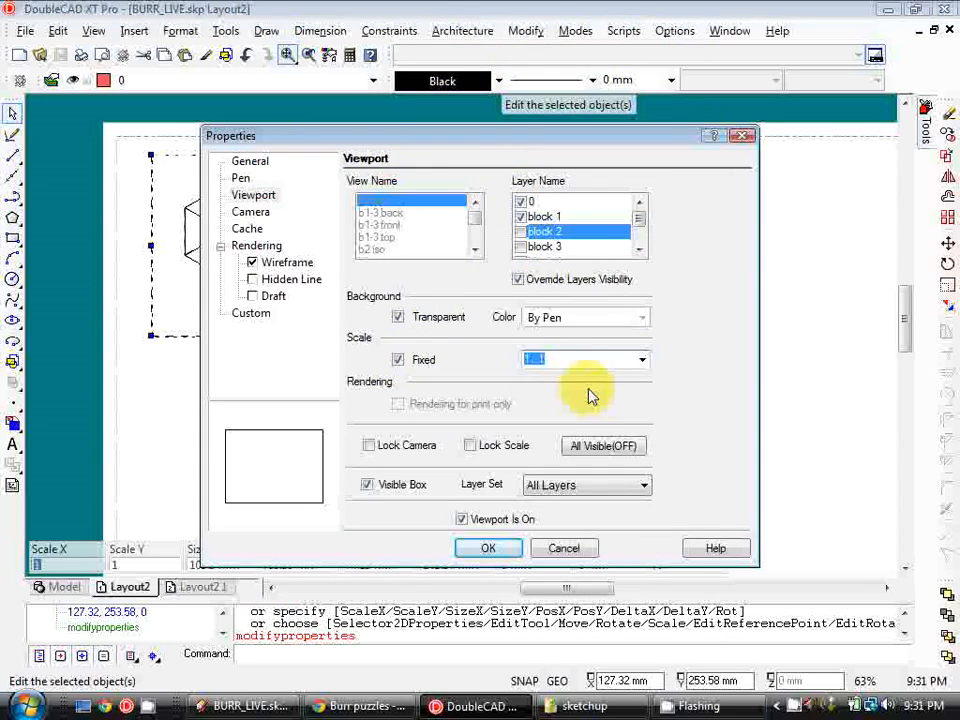
Set the viewport rendering to Hidden Line with a custom dashed hidden-line style, then apply the properties
click(254, 281)
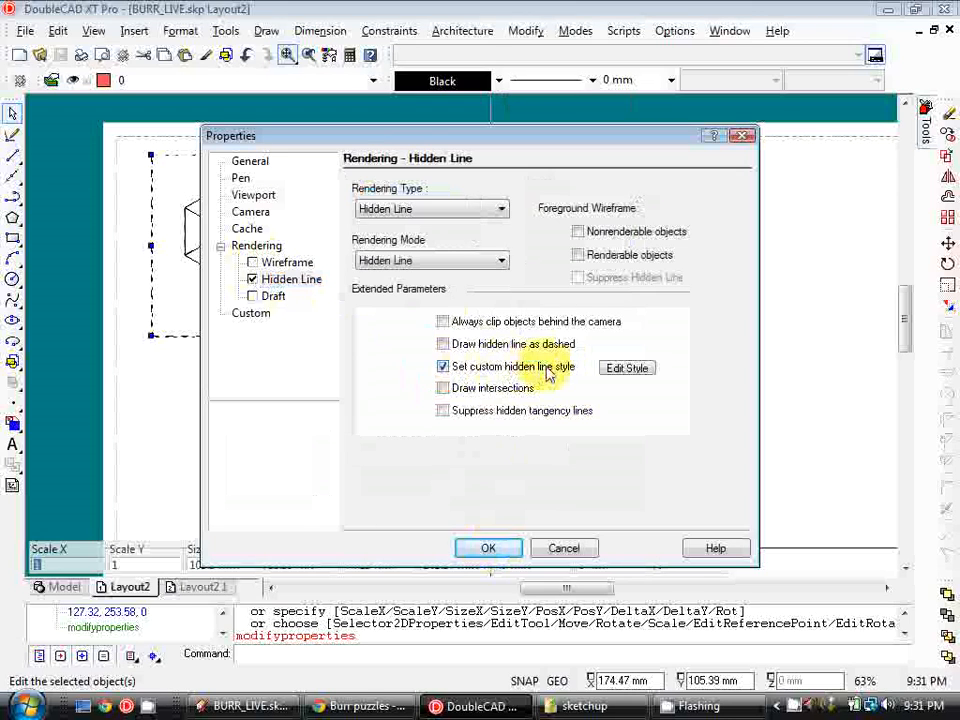
click(627, 368)
mouse_move(514, 270)
mouse_down()
mouse_move(514, 304)
mouse_move(512, 262)
mouse_up()
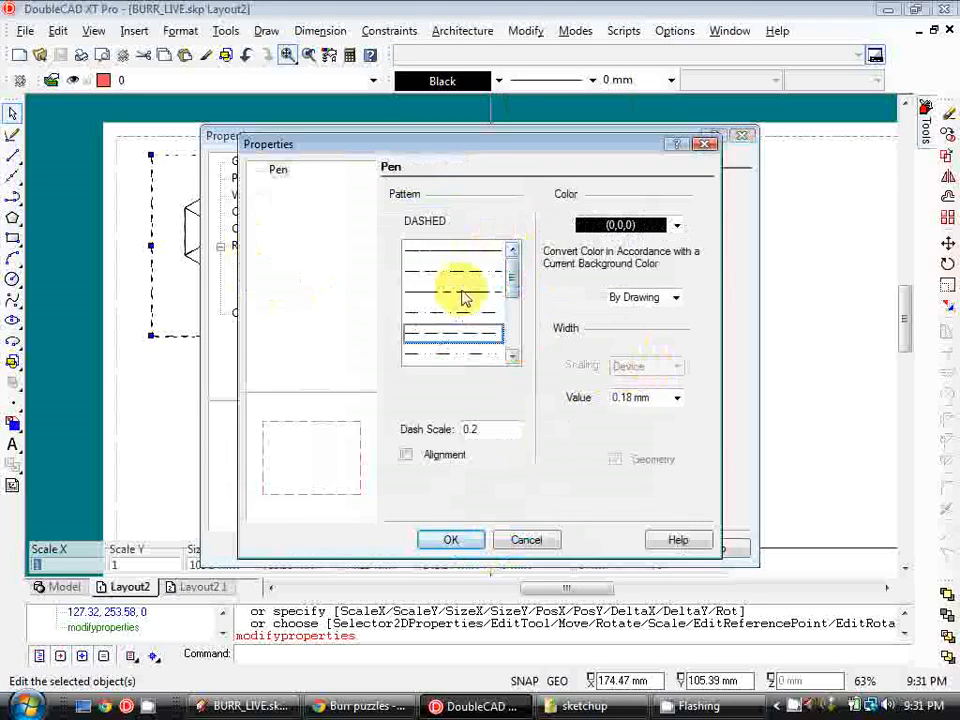
double_click(493, 430)
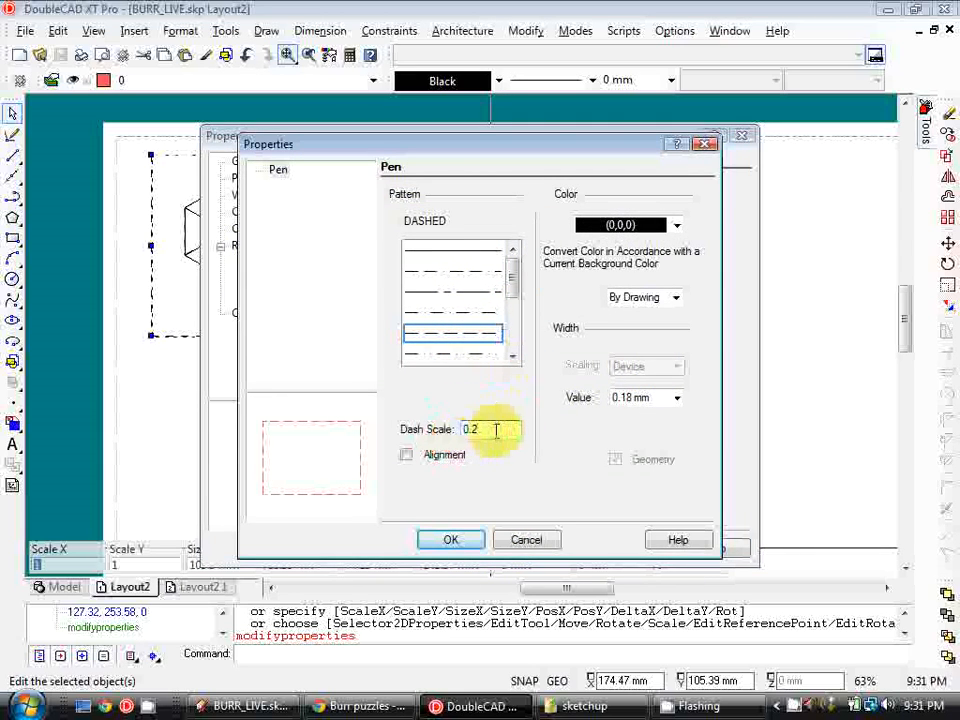
click(677, 400)
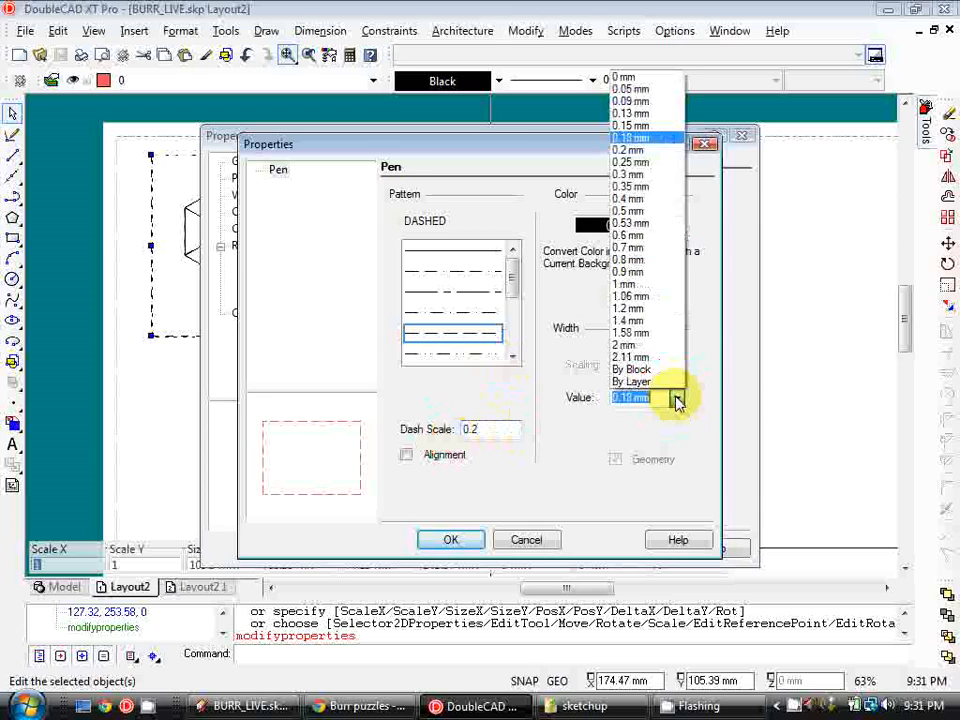
click(677, 400)
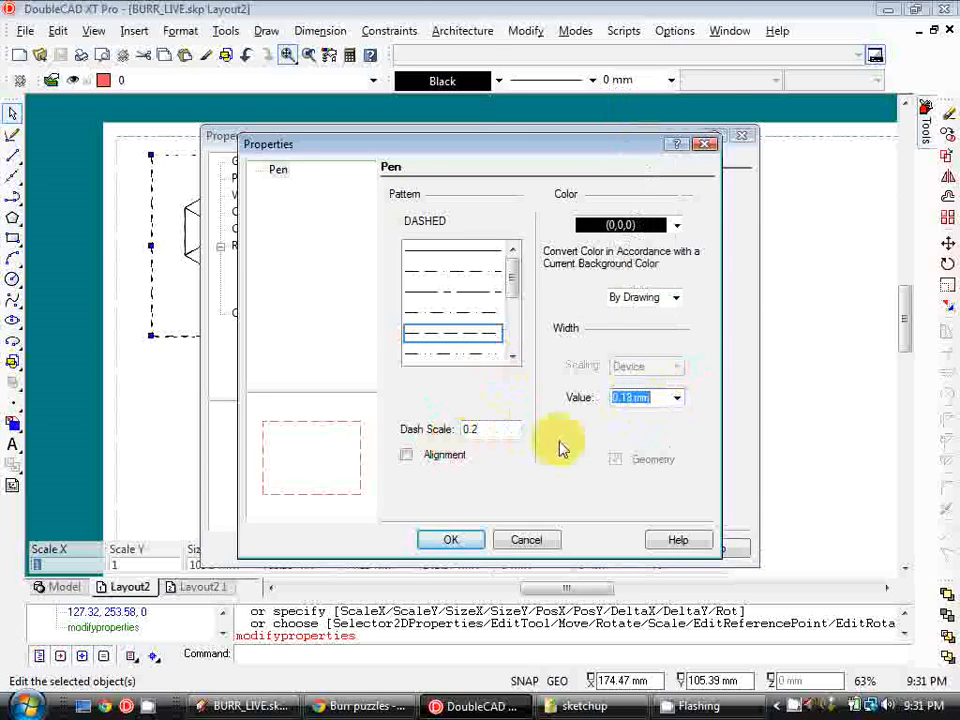
click(464, 543)
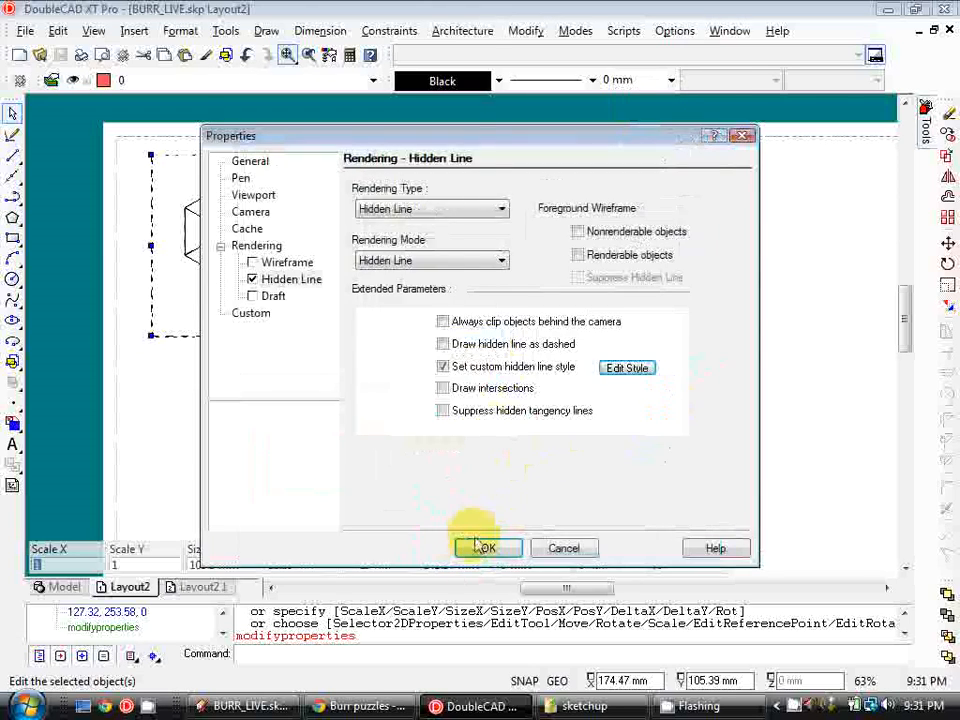
click(484, 549)
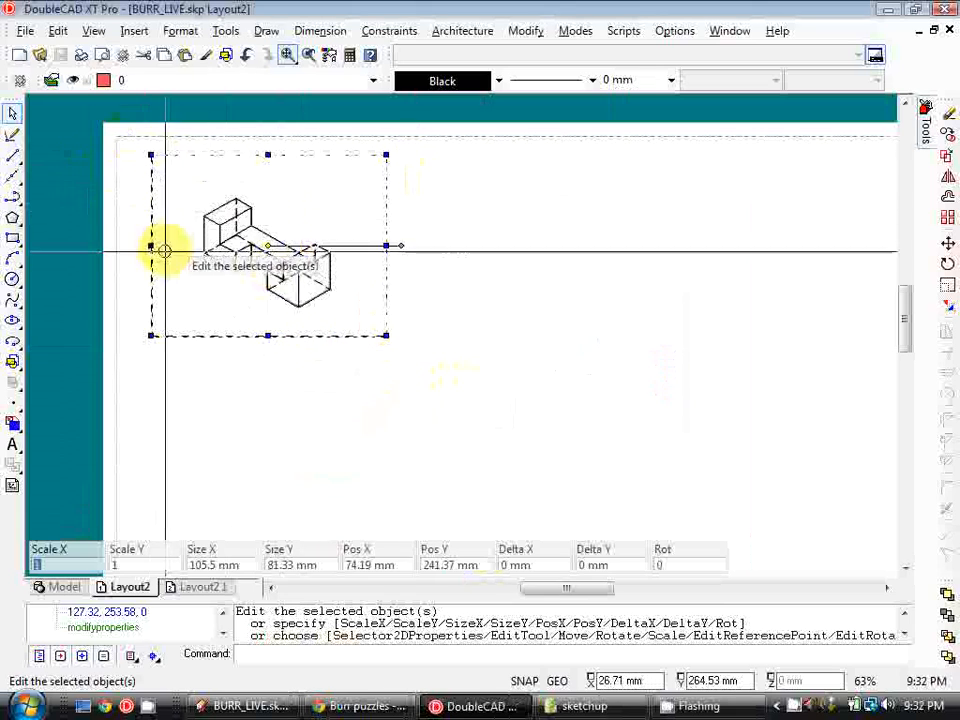
Draw a rectangle tightly around the piece inside the viewport
click(12, 241)
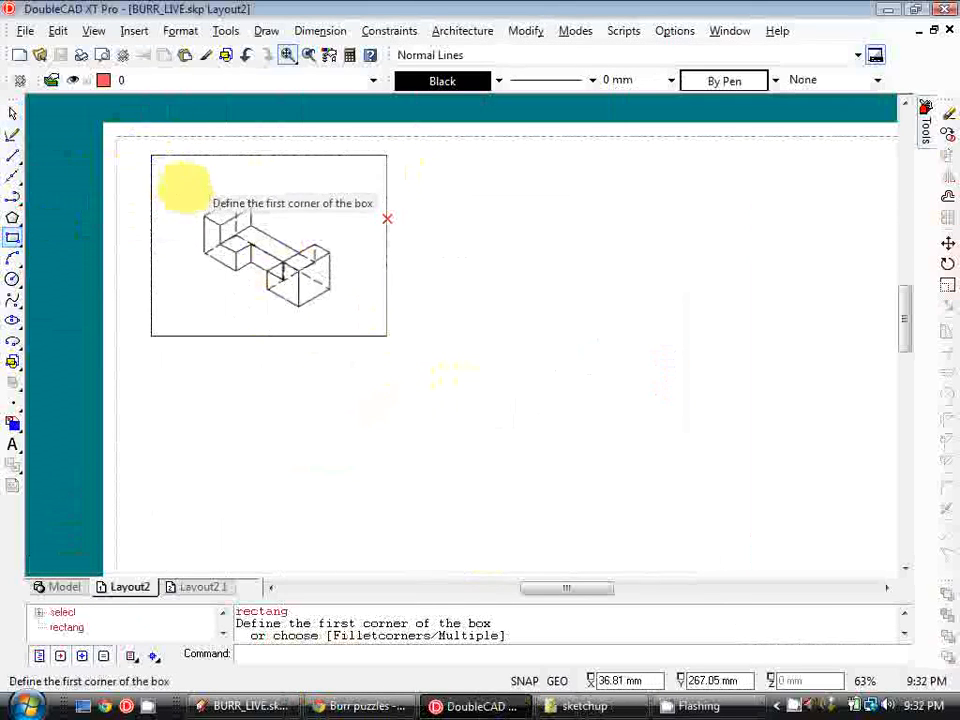
middle_drag(352, 337, 373, 348)
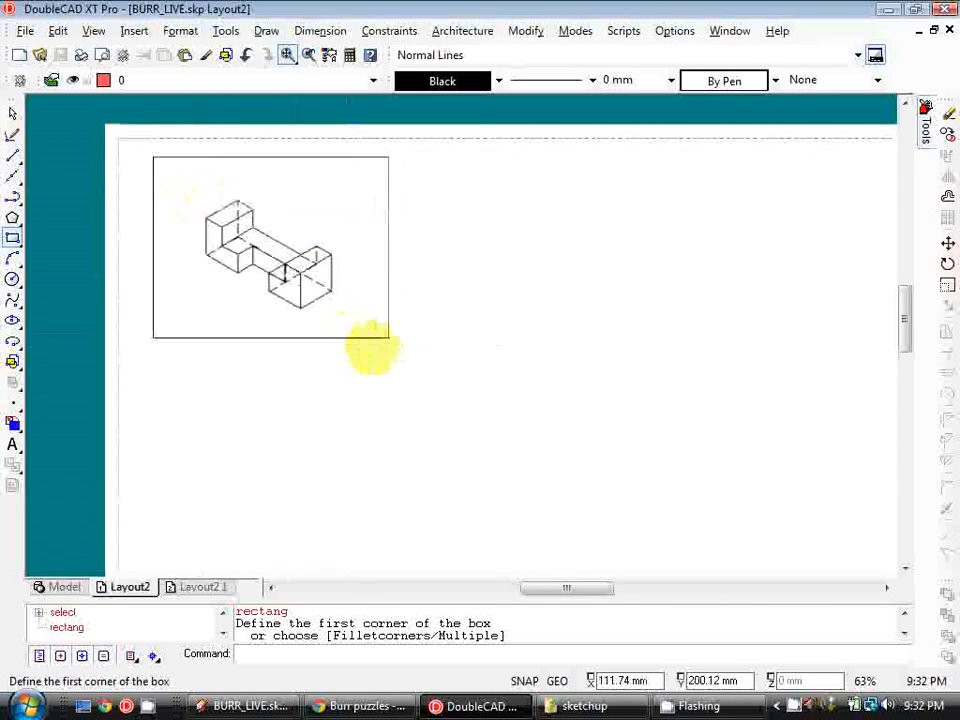
click(215, 202)
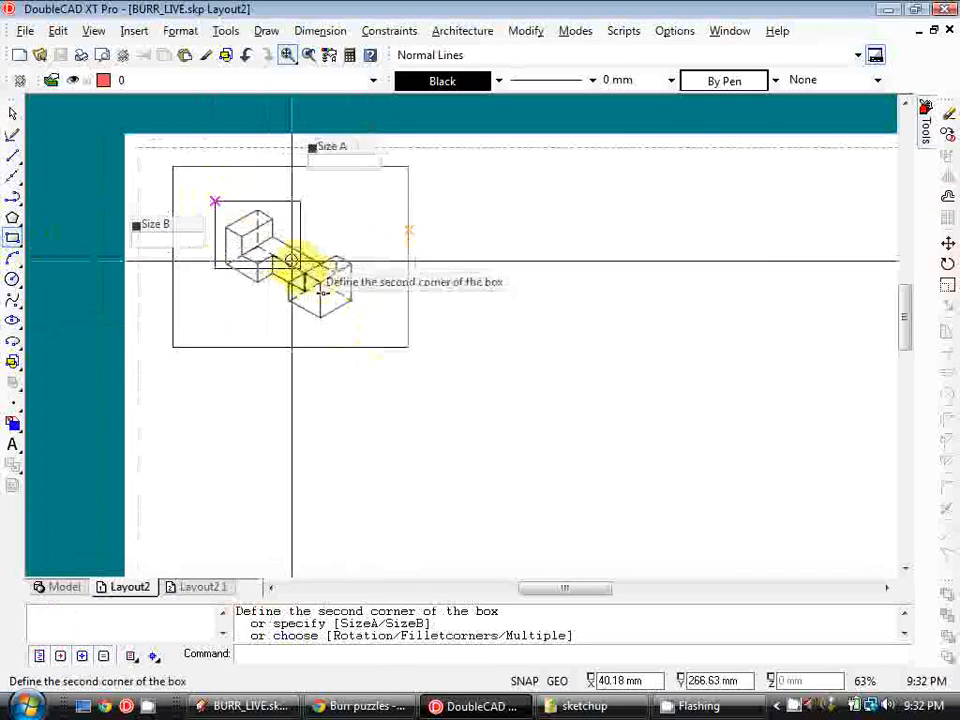
click(358, 321)
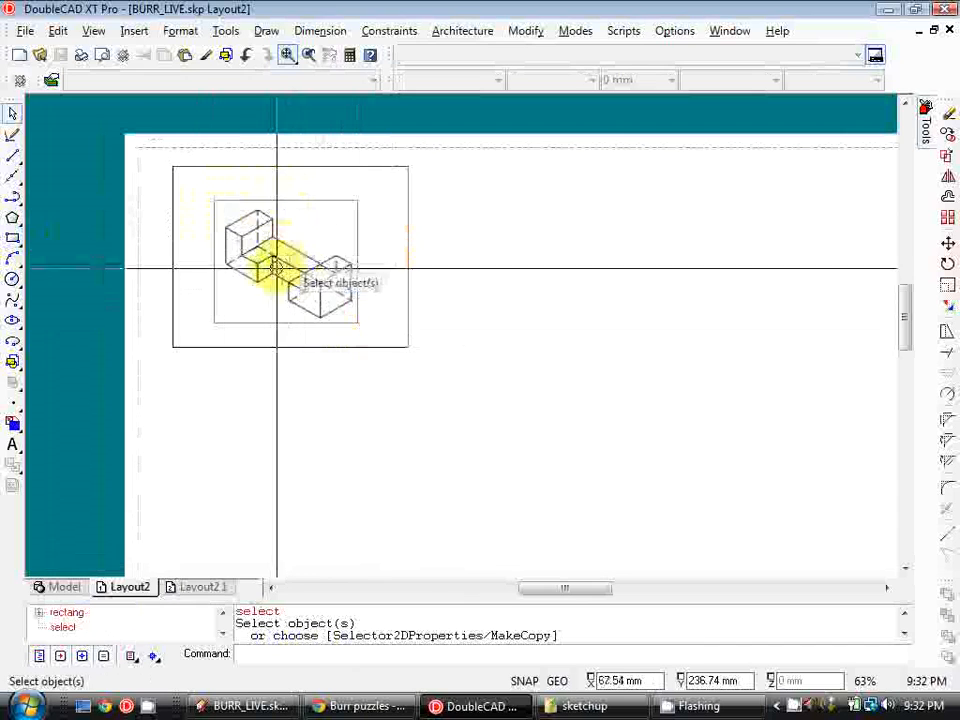
Update the viewport boundary to the new rectangle
click(94, 30)
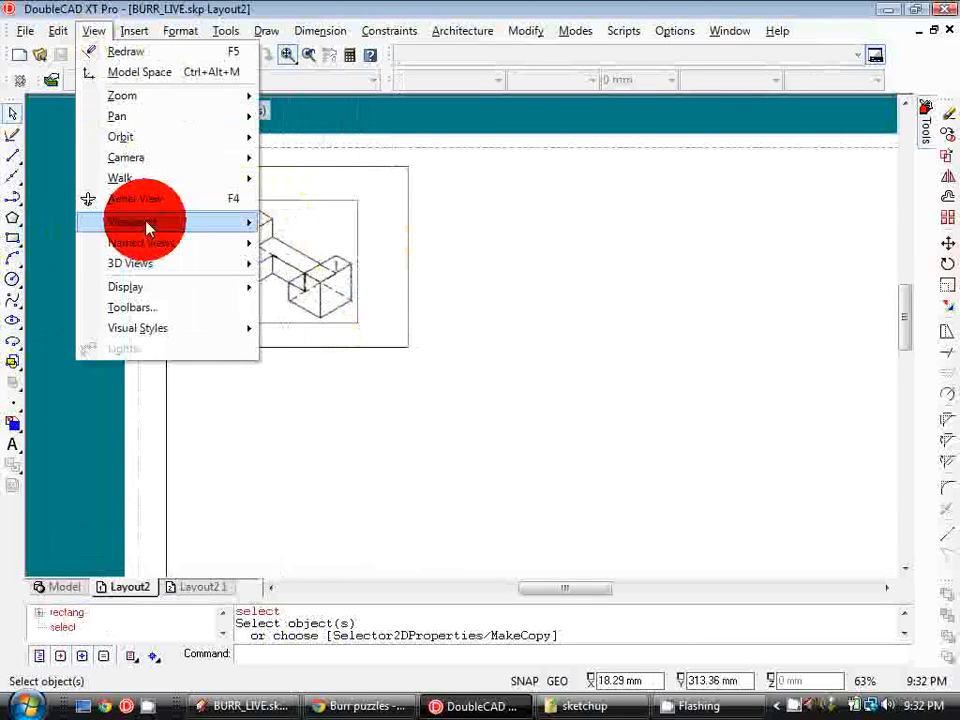
mouse_move(145, 222)
click(332, 244)
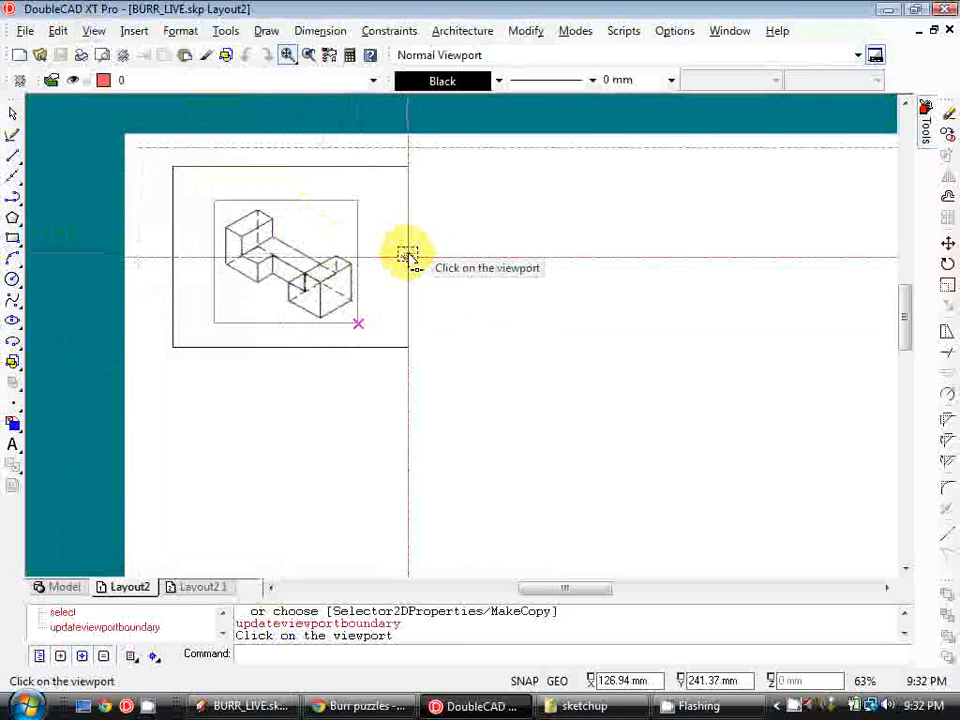
click(407, 255)
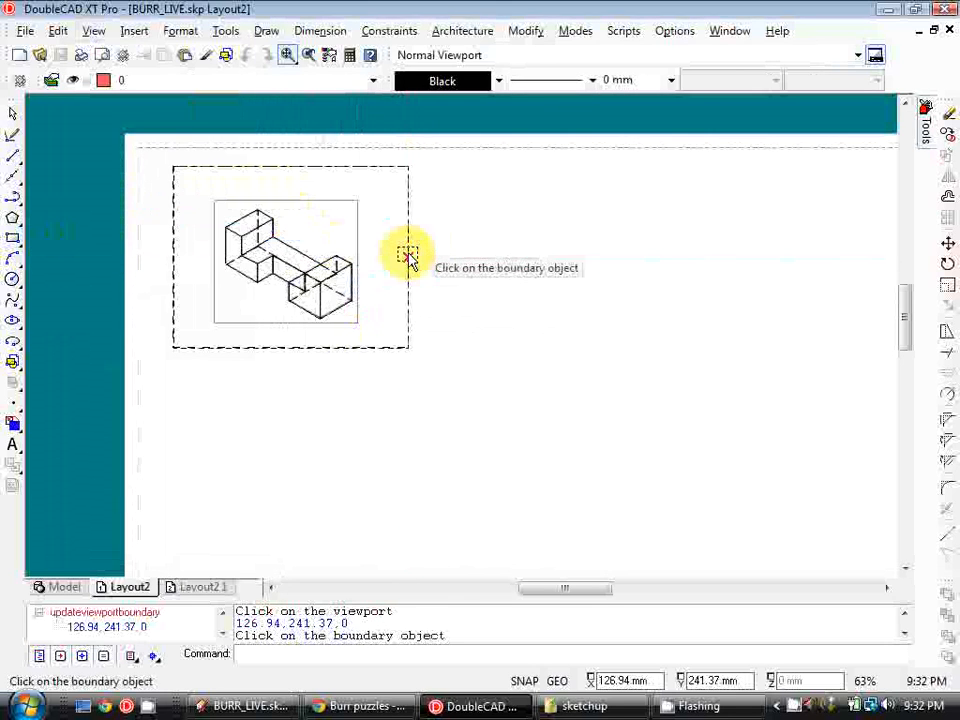
click(356, 259)
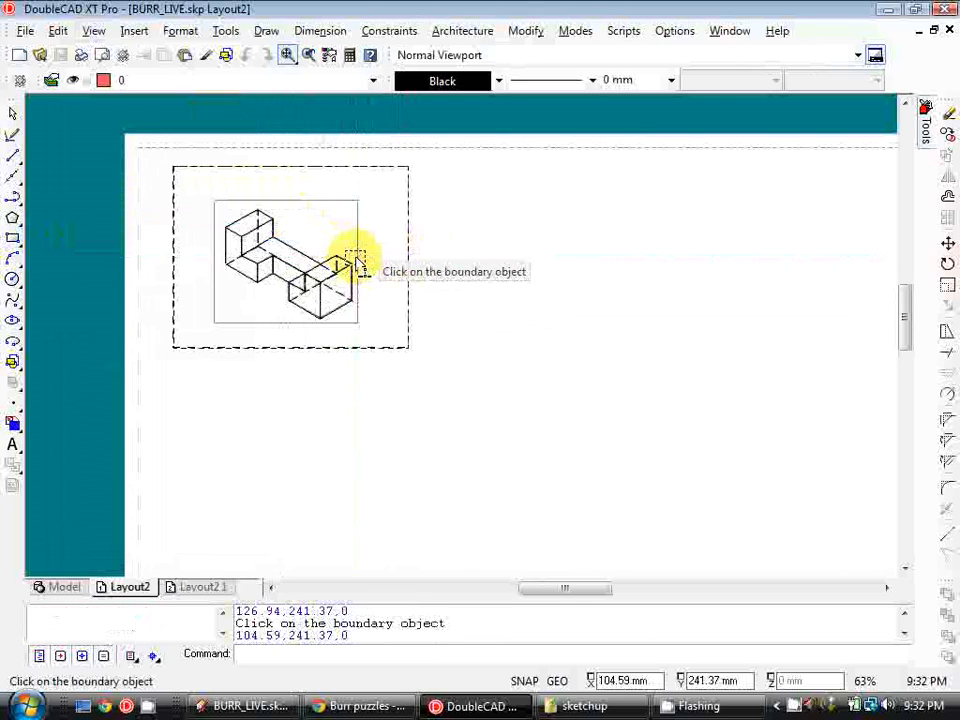
Move the resized viewport to the sheet's upper-left corner
click(316, 202)
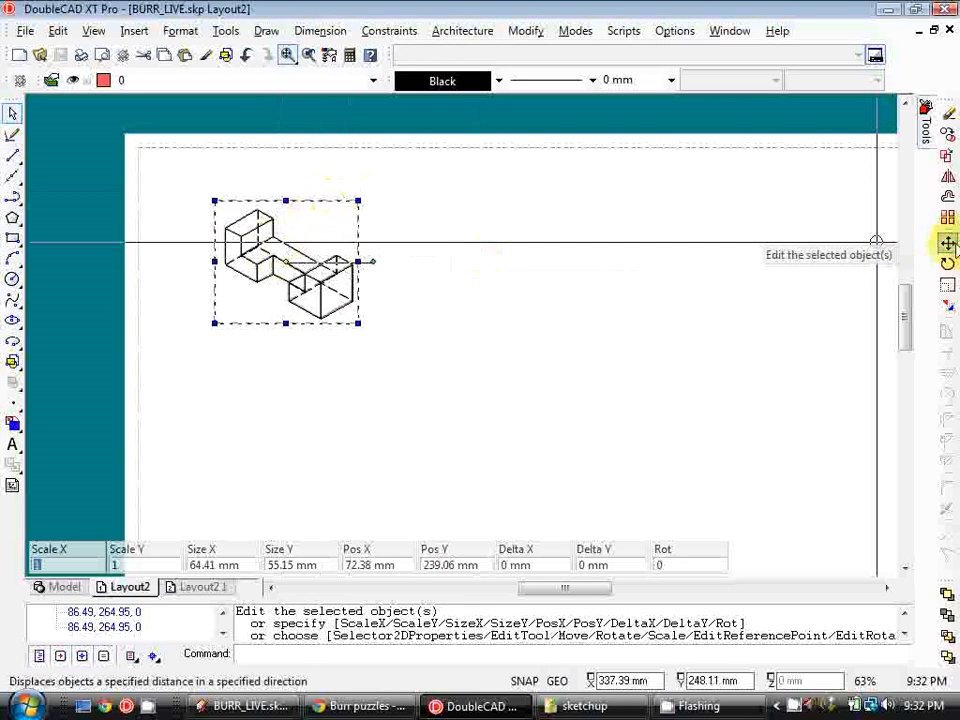
click(949, 244)
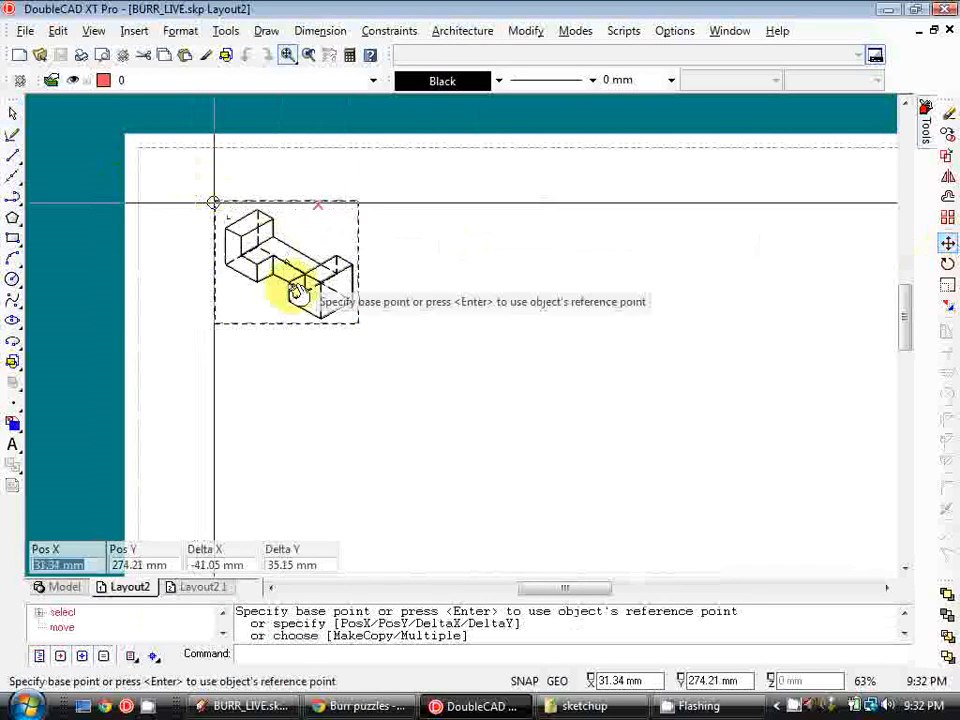
click(531, 407)
click(471, 362)
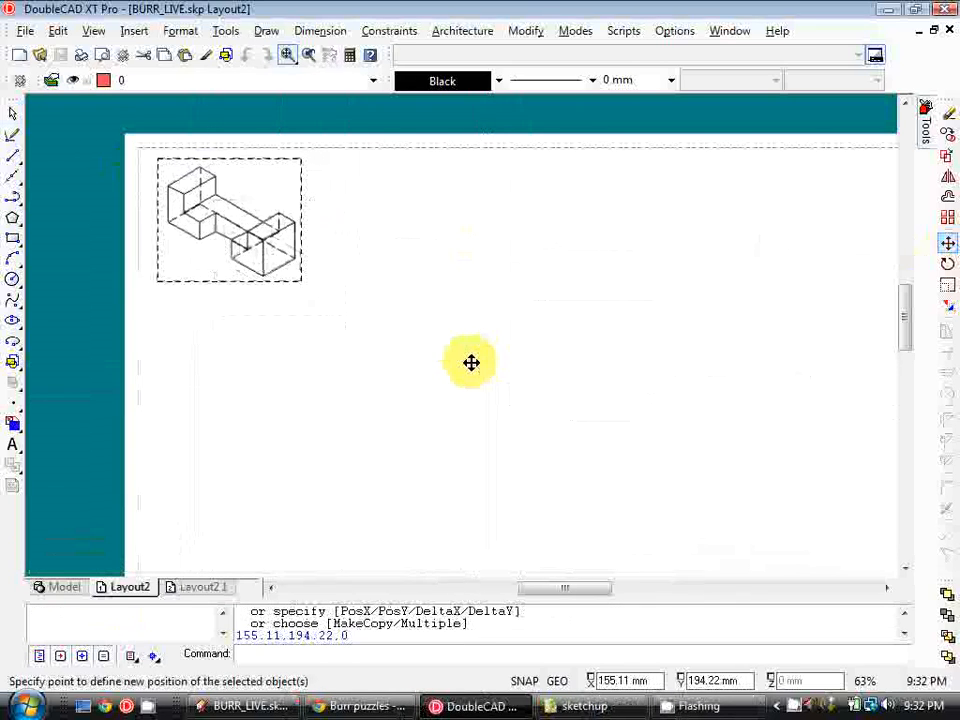
scroll(311, 306, down, 1)
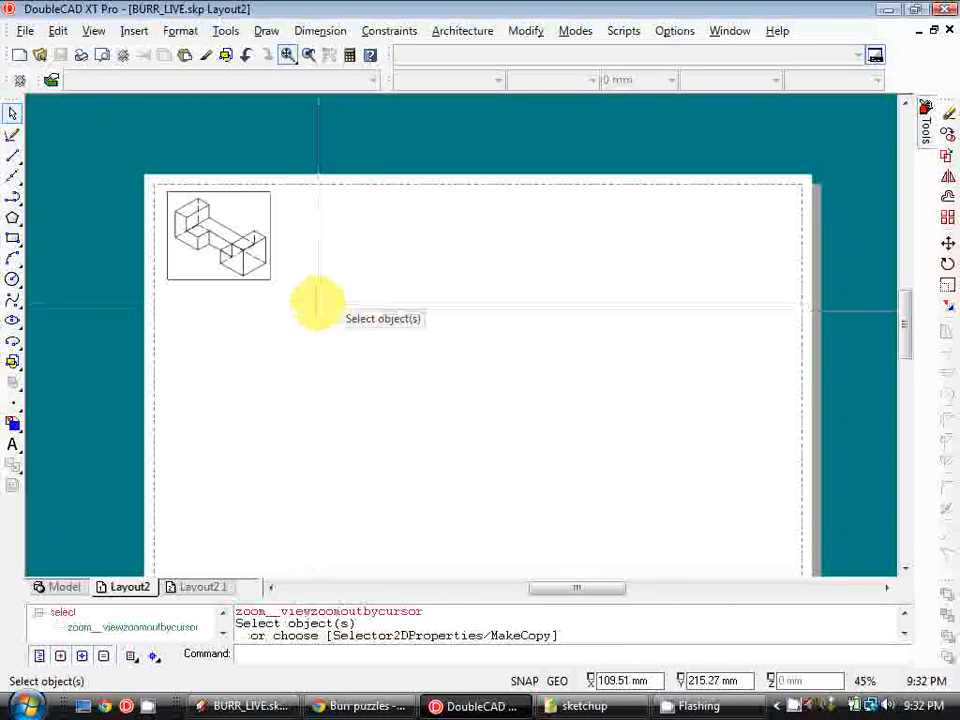
middle_drag(318, 303, 319, 285)
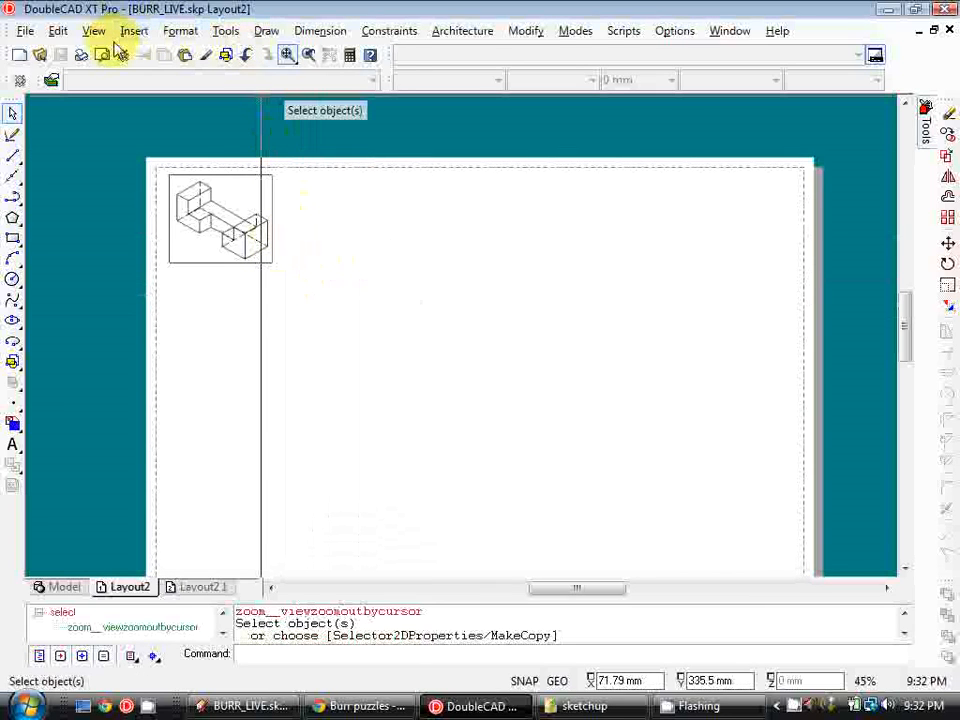
click(252, 660)
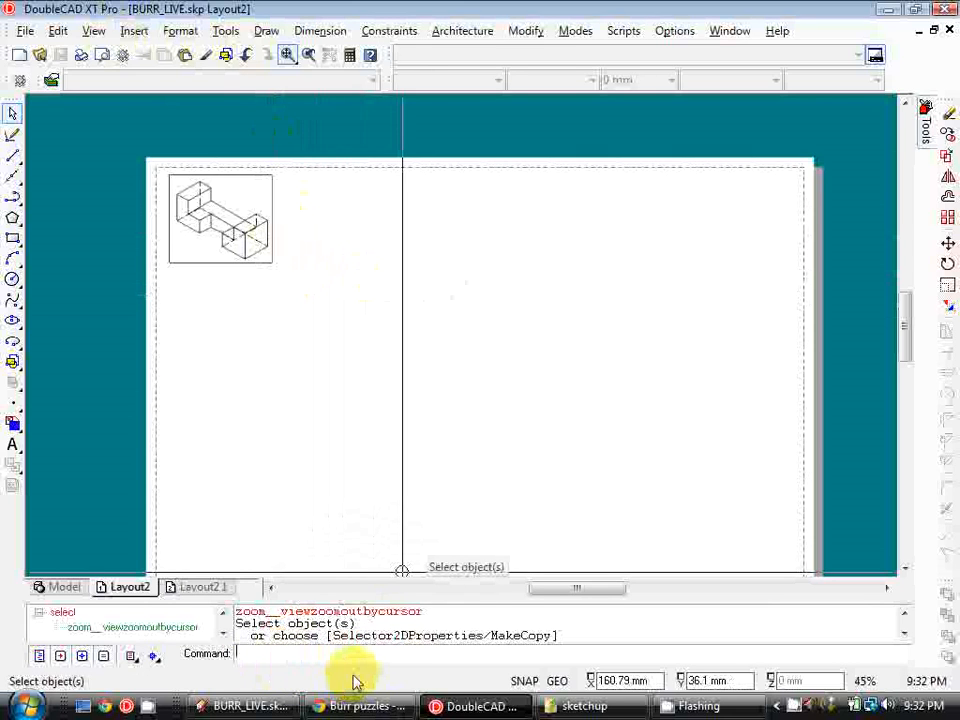
Insert a new viewport below the first one and assign it the b2 iso named view
text(mv)
key(Return)
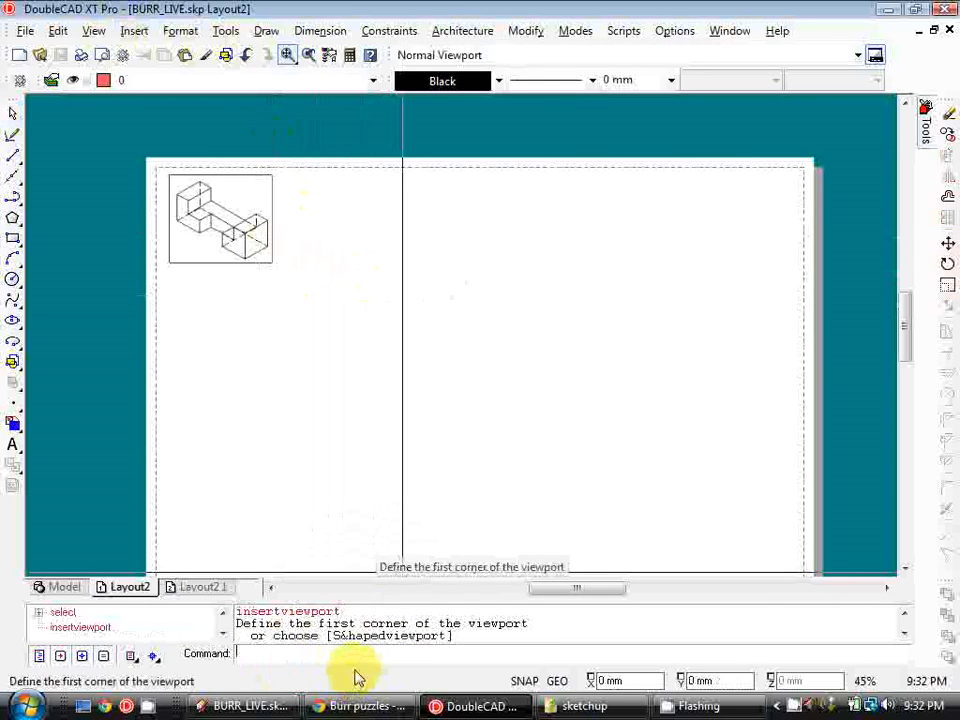
click(188, 291)
click(339, 403)
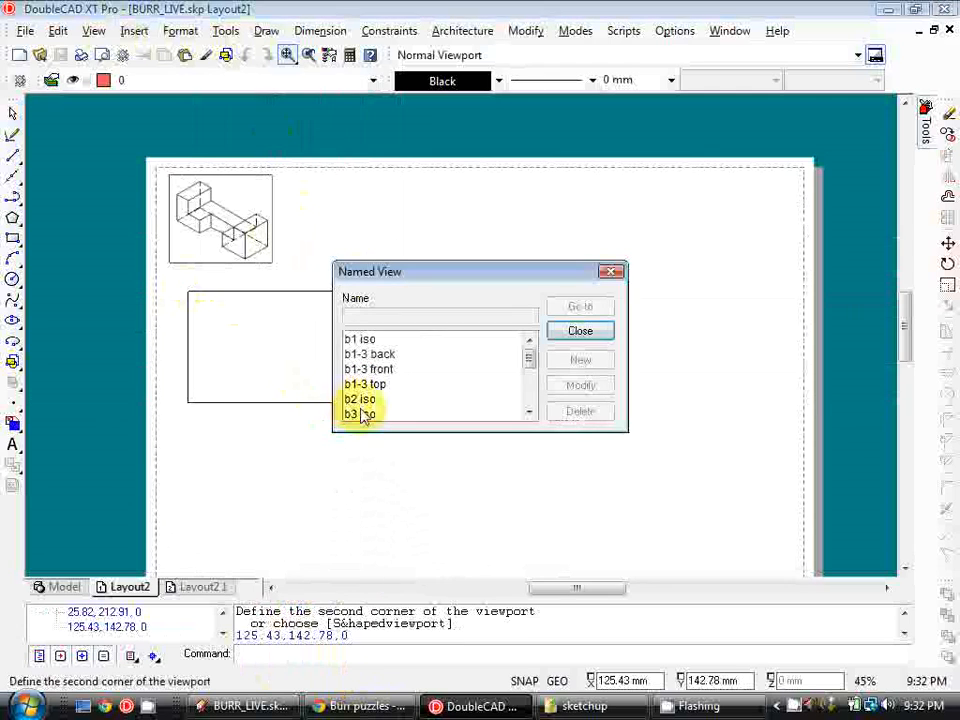
click(373, 400)
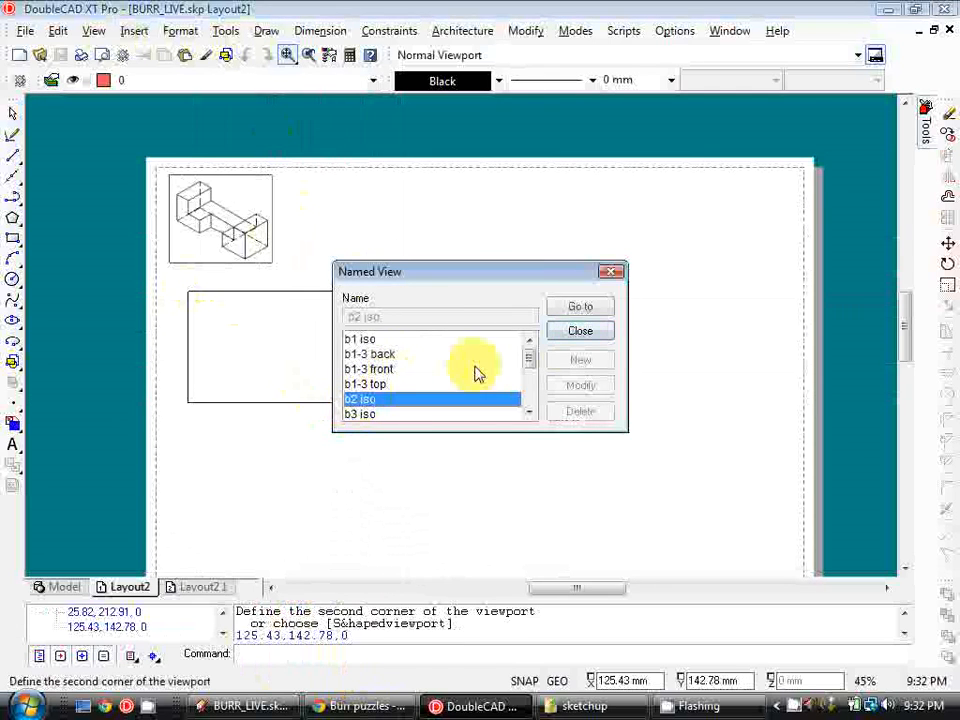
click(596, 333)
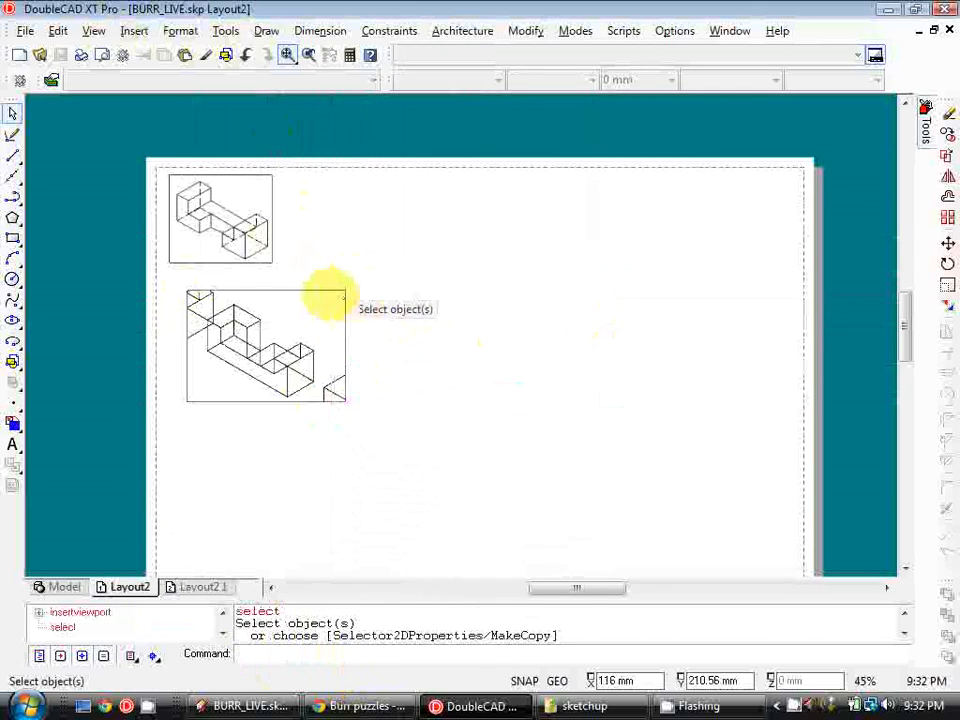
Open the new viewport's properties and turn off the layers of the other blocks so only block 2 shows
double_click(327, 290)
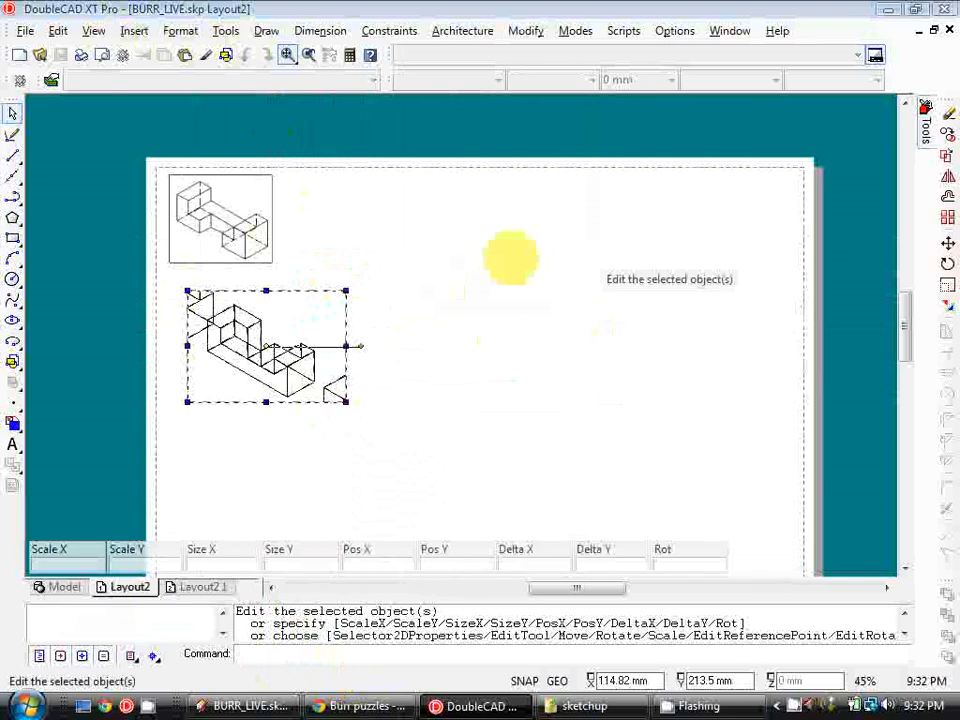
click(273, 196)
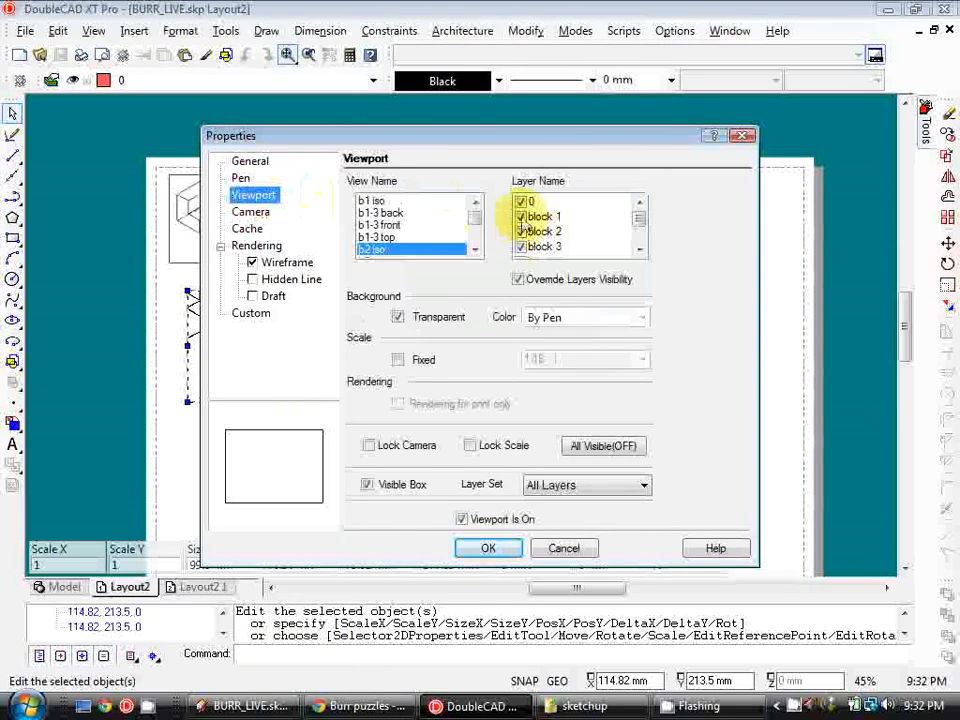
click(521, 218)
click(523, 247)
scroll(530, 240, down, 1)
click(521, 231)
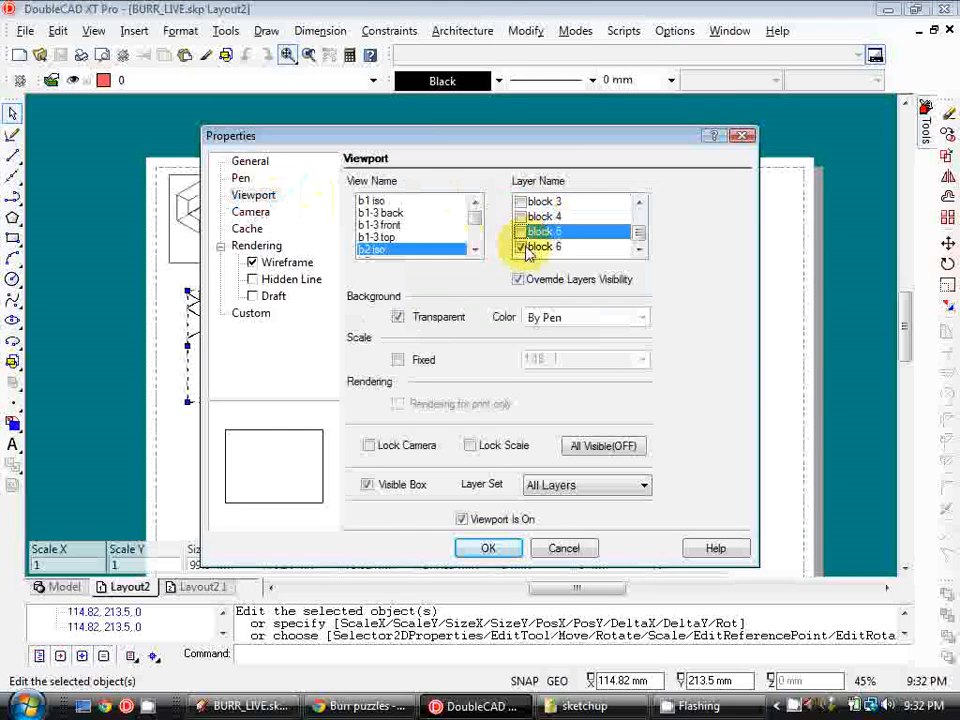
click(521, 246)
Fix the viewport's scale and switch its rendering to Hidden Line, then apply the properties
click(399, 360)
click(643, 360)
click(585, 380)
click(253, 280)
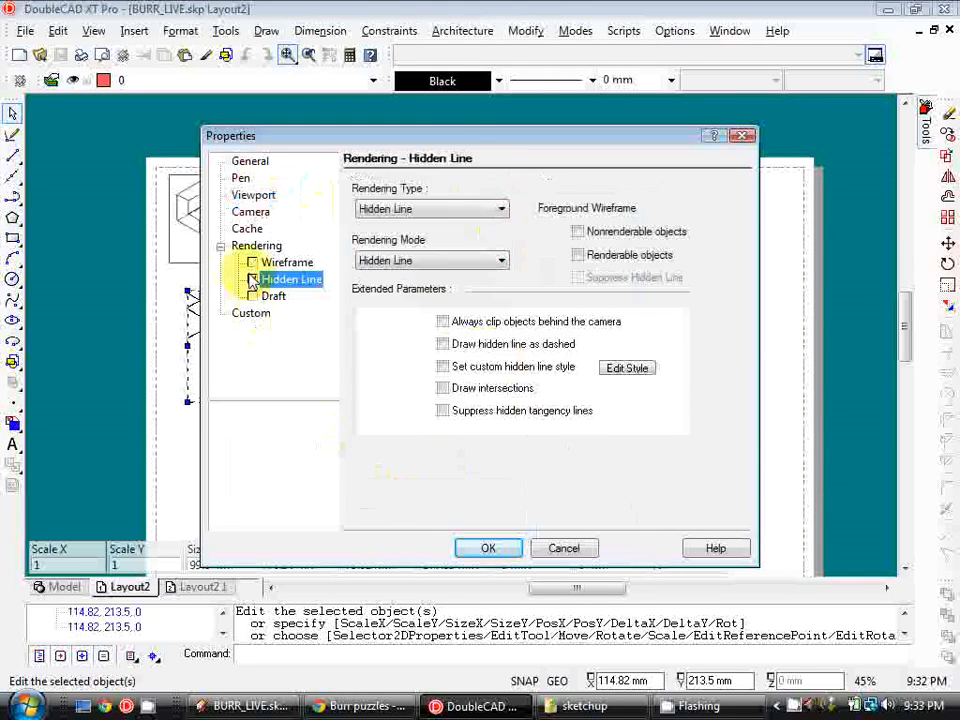
click(487, 549)
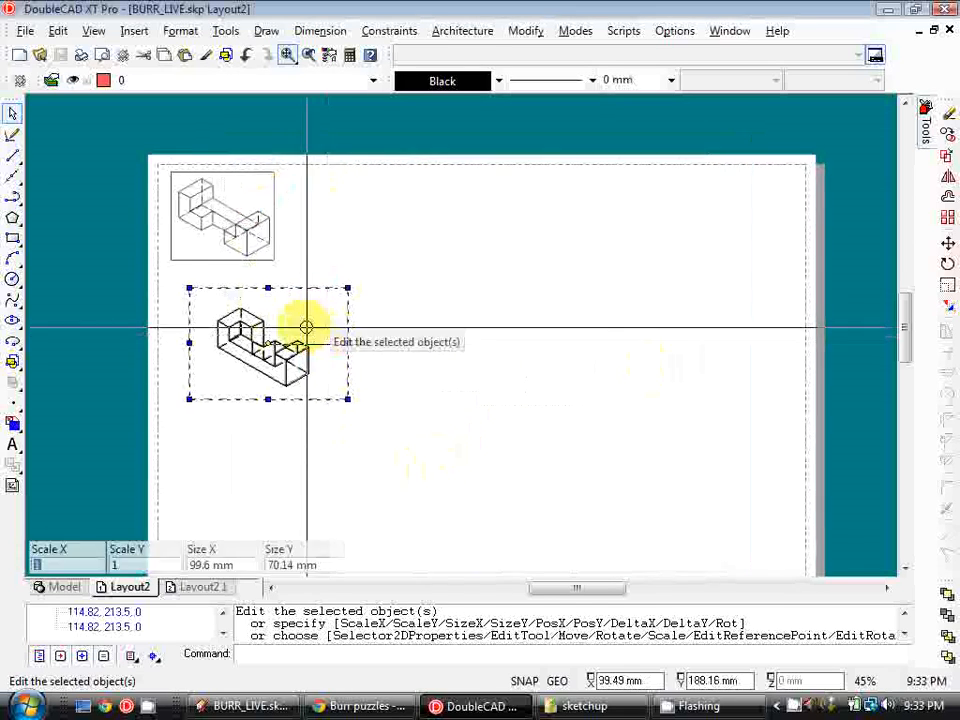
scroll(306, 326, up, 3)
scroll(315, 262, down, 3)
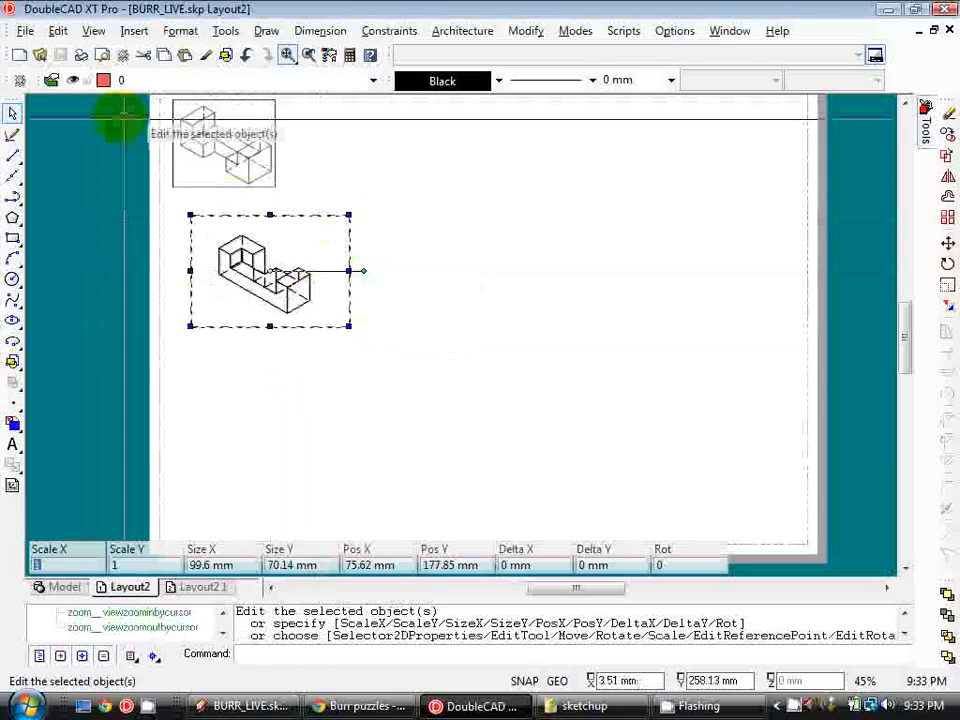
text(mv)
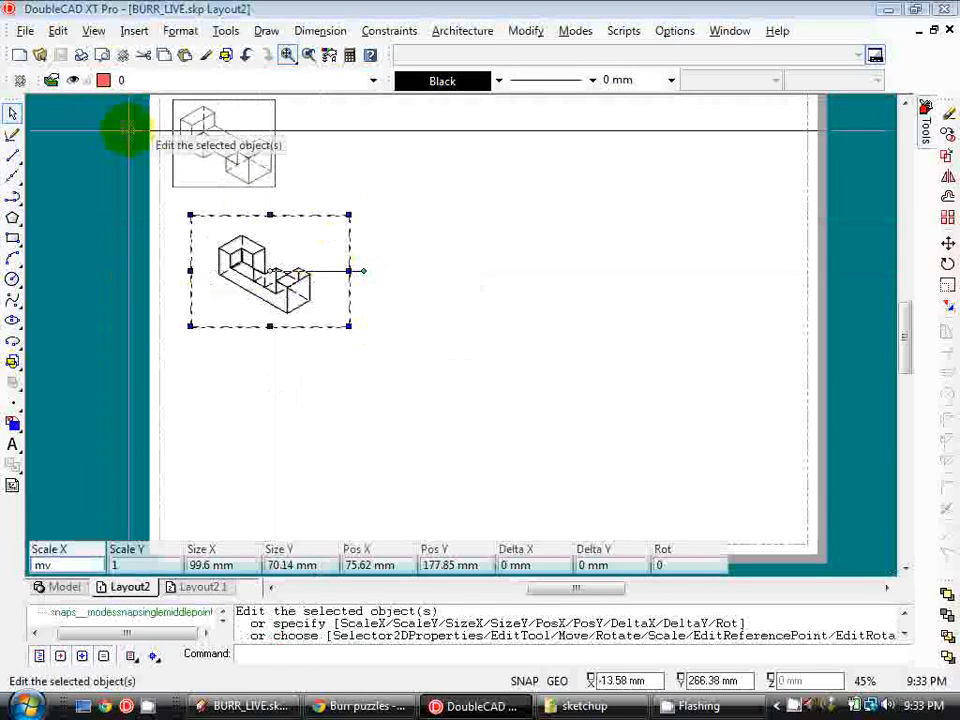
Insert a third viewport below the second and assign it the b3 iso named view
click(403, 656)
text(mv)
key(Return)
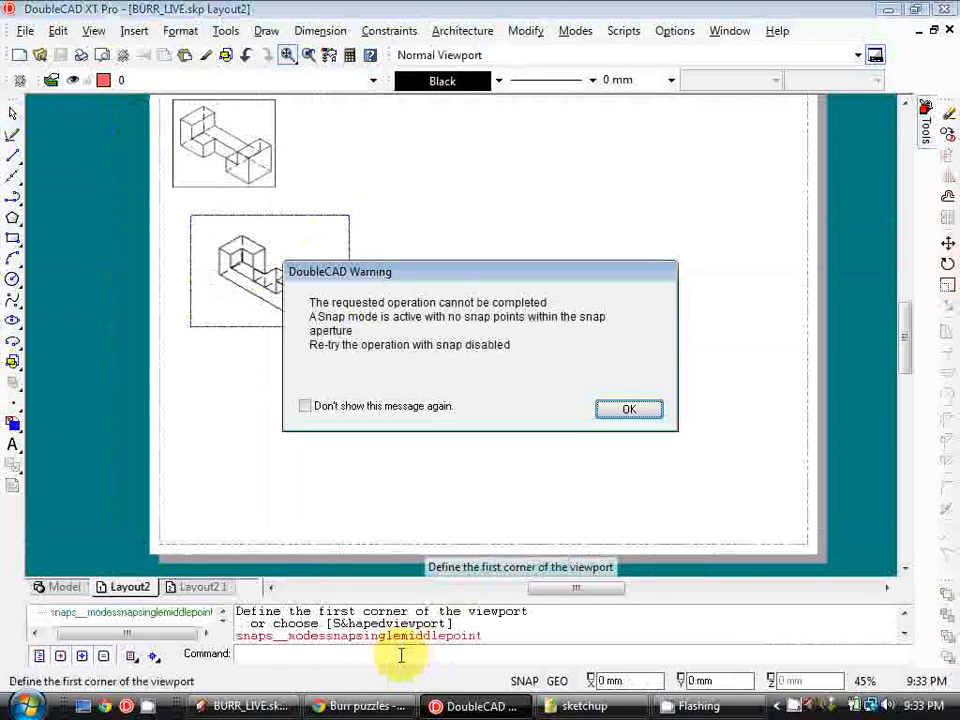
click(648, 410)
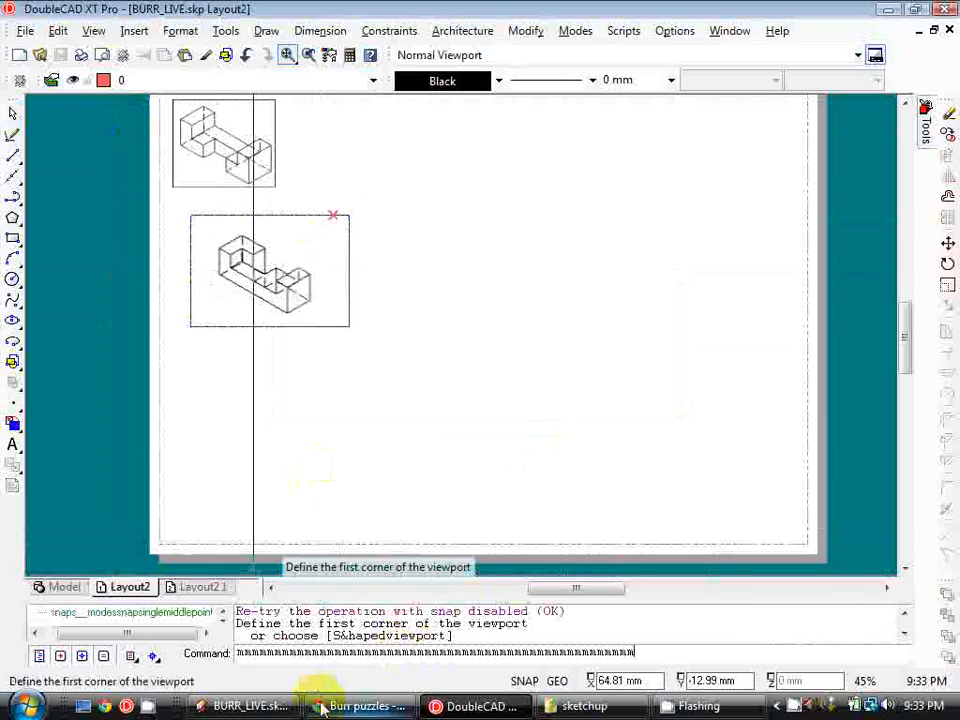
drag(643, 653, 212, 681)
text(m)
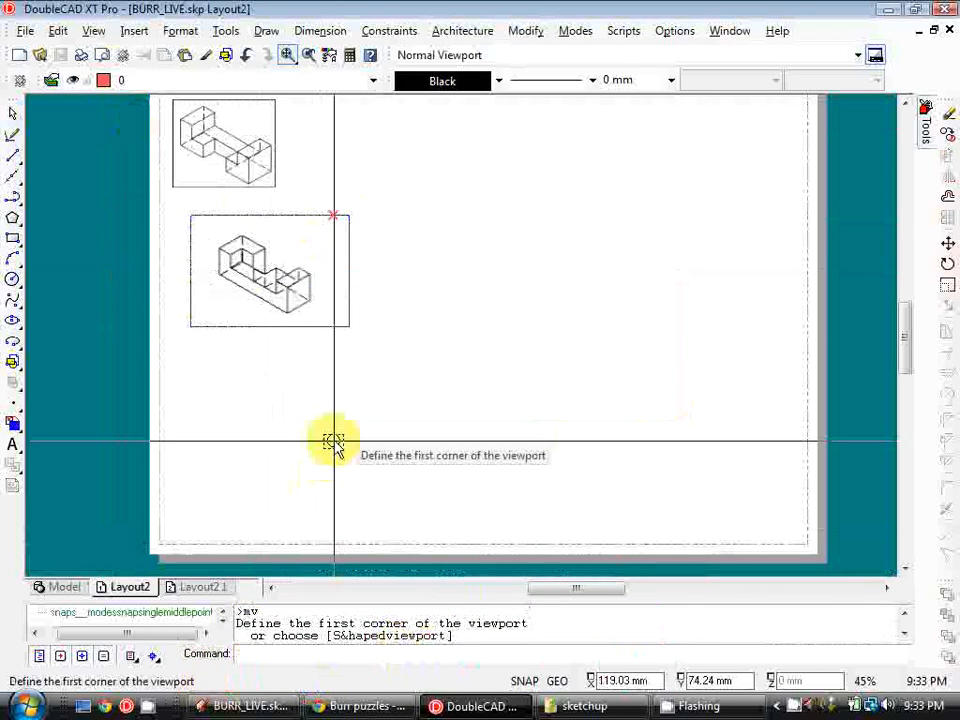
click(197, 346)
click(363, 458)
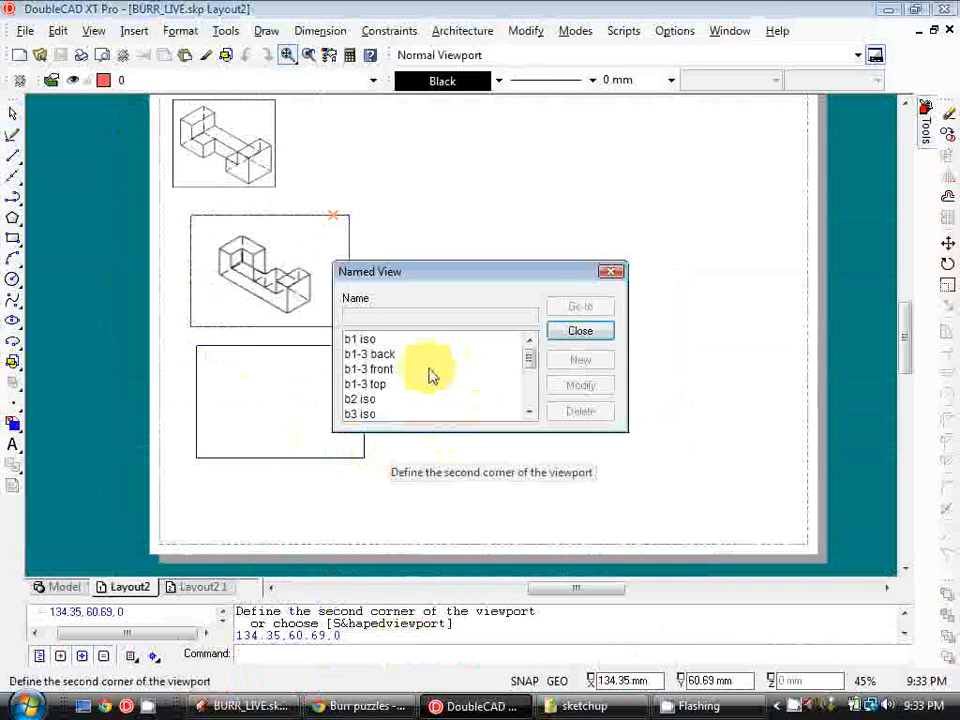
drag(531, 362, 534, 393)
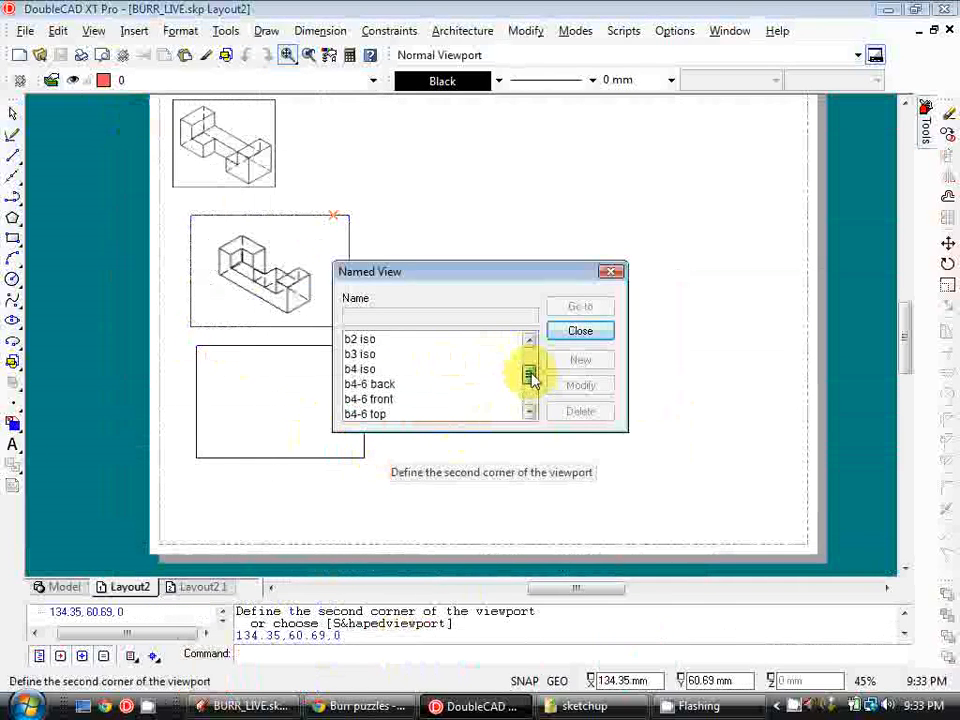
click(364, 354)
click(597, 333)
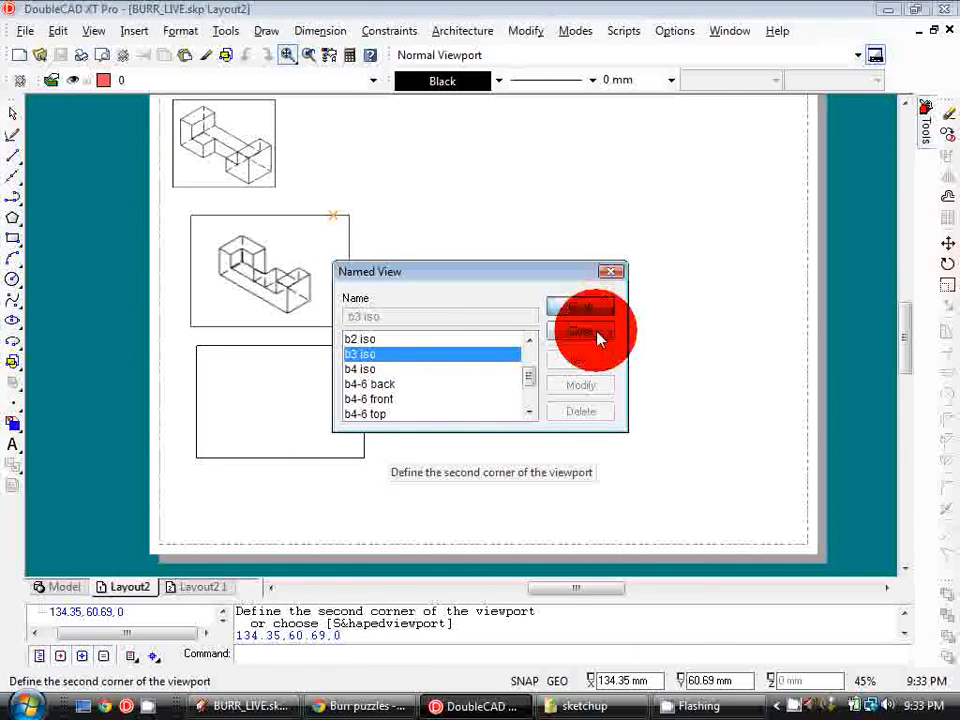
Open the third viewport's properties and turn off the layers of the other blocks so only block 3 shows
click(359, 368)
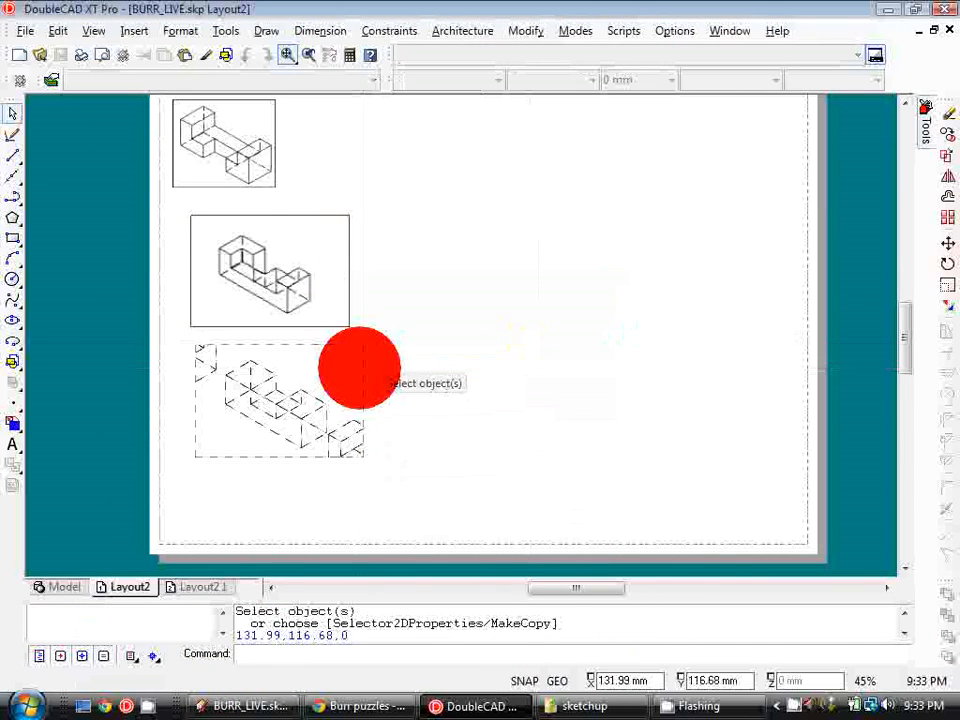
double_click(359, 368)
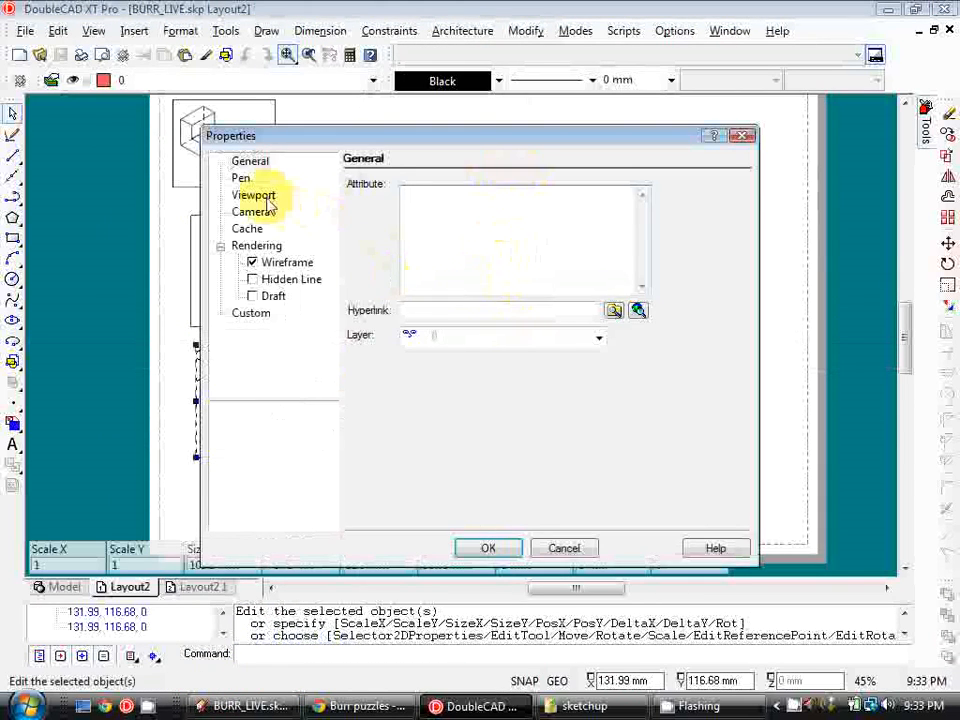
click(266, 198)
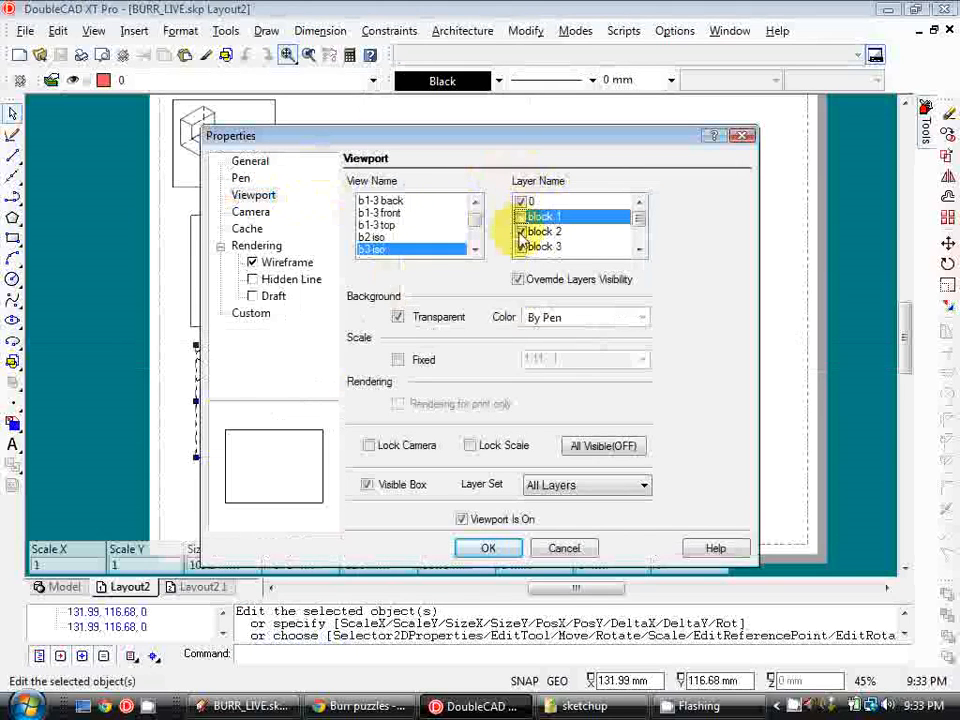
scroll(535, 228, down, 1)
click(520, 231)
click(520, 246)
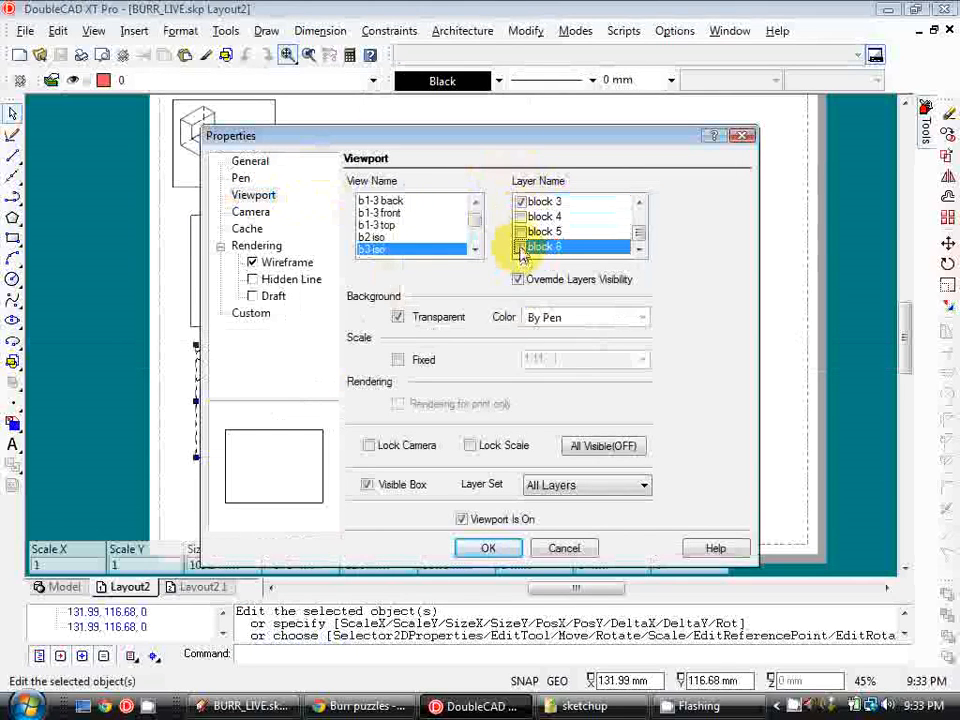
Fix the viewport's scale and set Hidden Line rendering with a custom hidden-line style, then apply and deselect
click(398, 359)
click(643, 359)
click(577, 383)
click(254, 279)
click(443, 366)
click(491, 547)
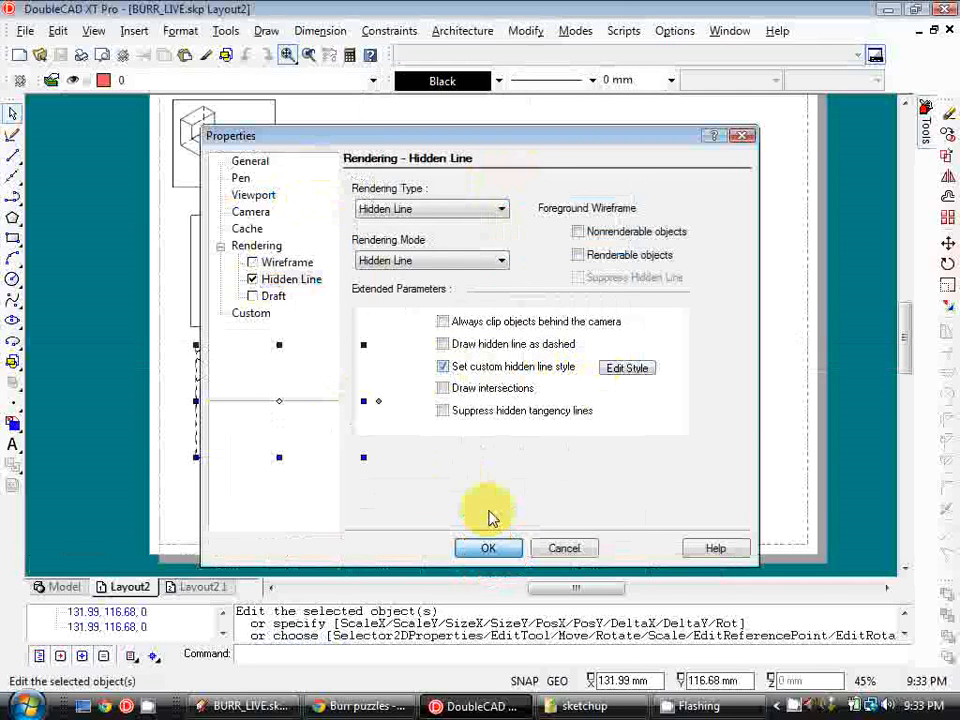
key(Escape)
click(289, 240)
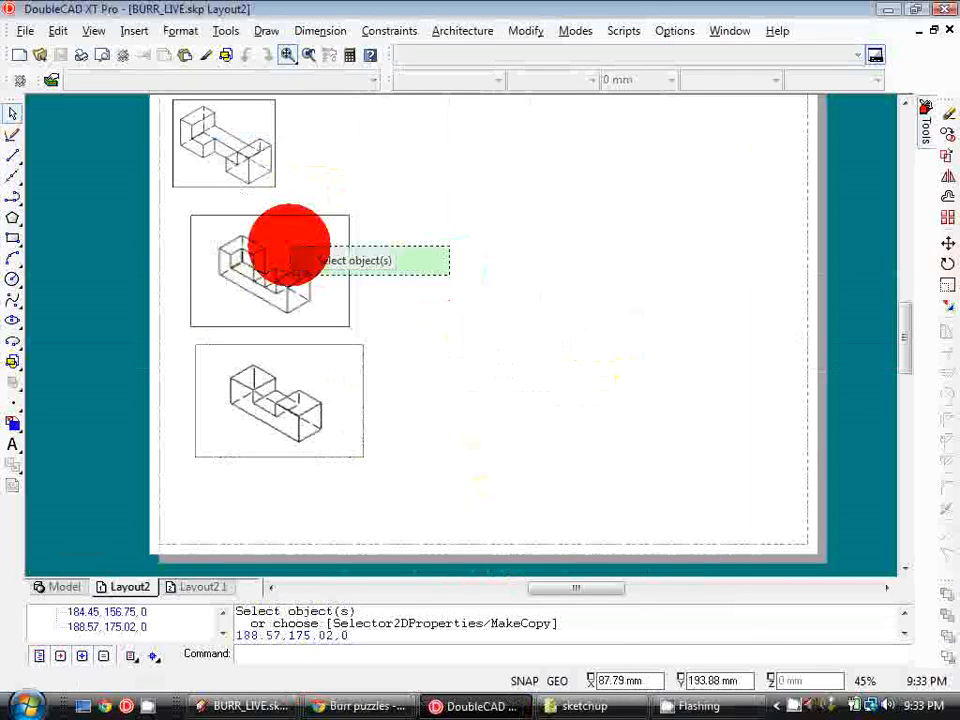
click(947, 245)
key(Return)
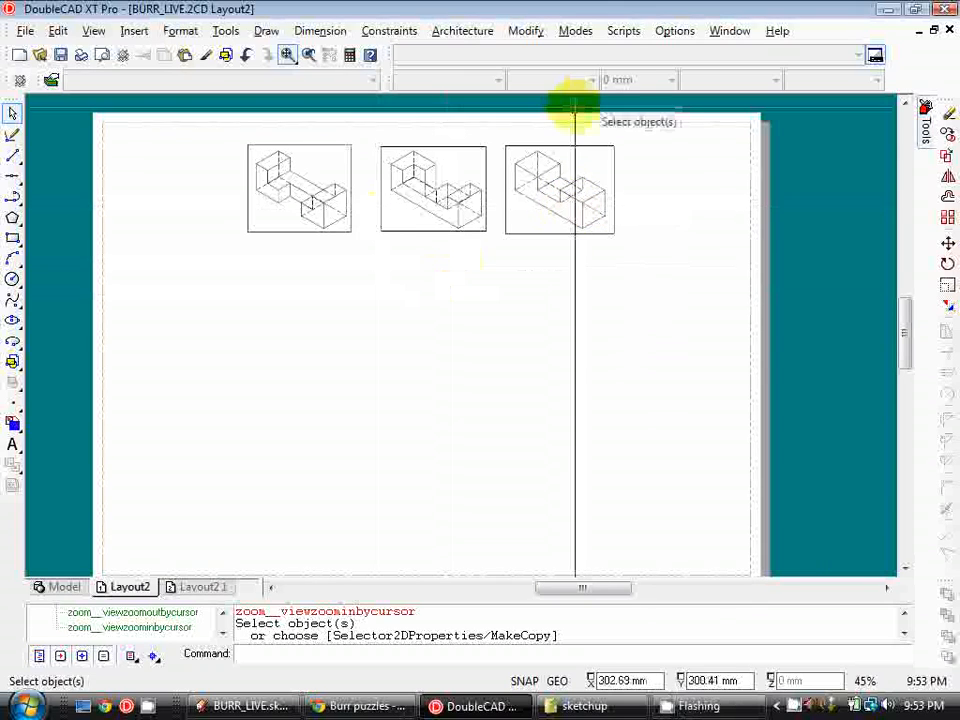
Insert a wide viewport below the row of iso views and assign it the B1-3 TOP named view
click(92, 33)
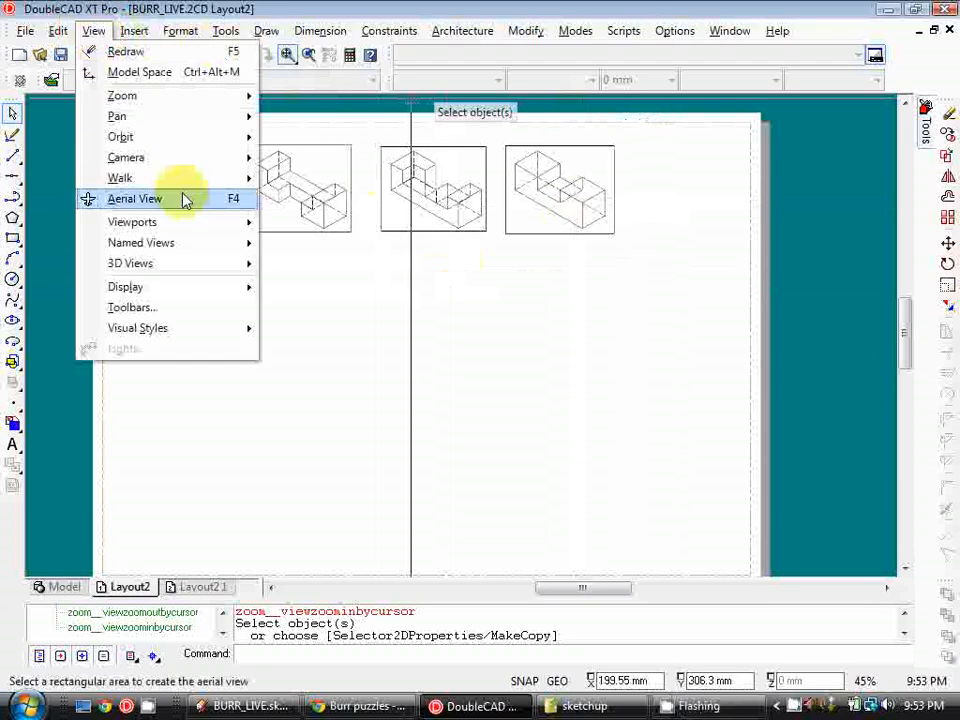
mouse_move(193, 222)
click(296, 230)
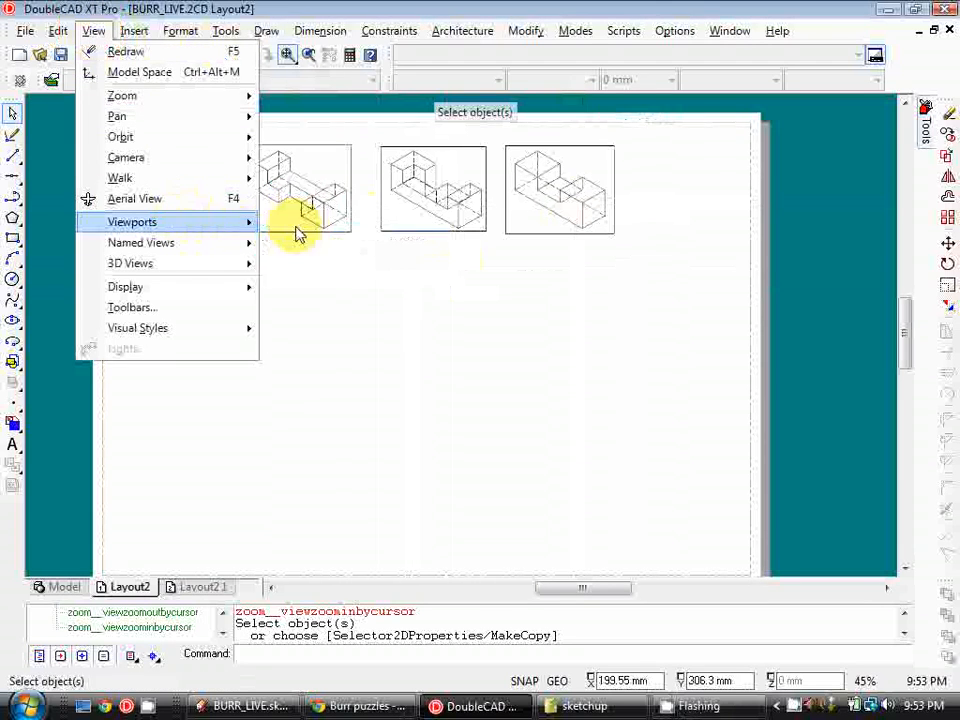
click(155, 260)
click(561, 359)
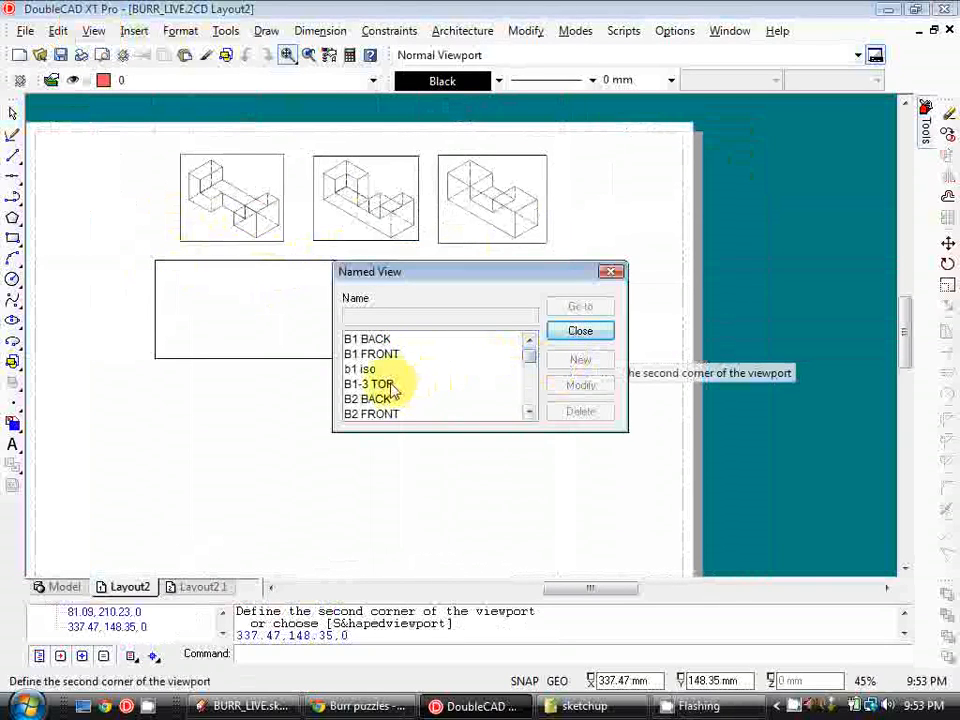
click(578, 310)
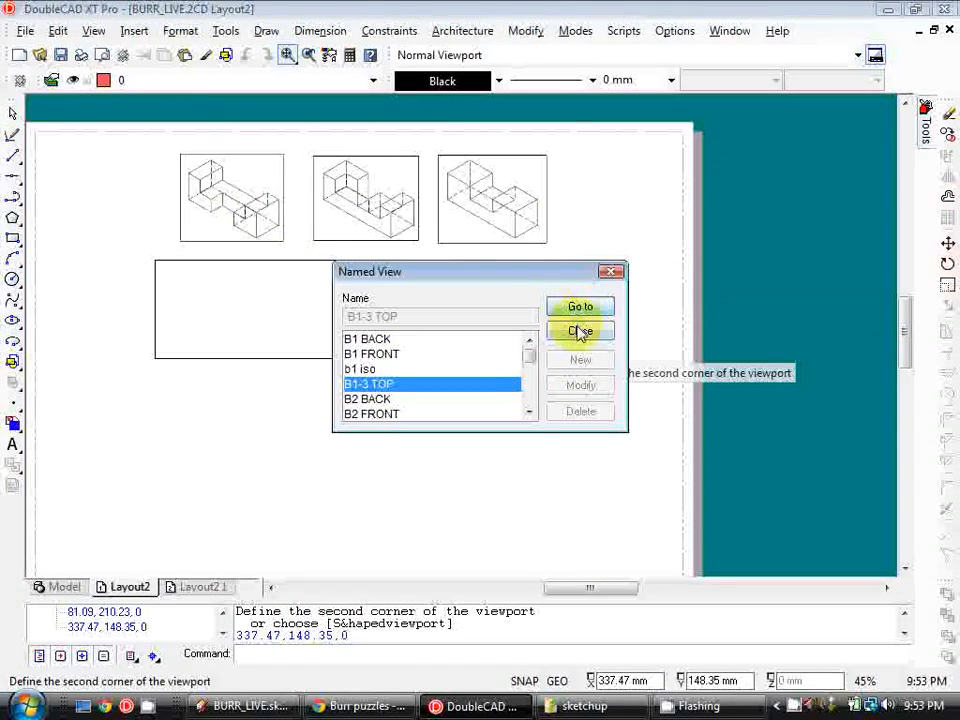
click(579, 331)
Set the top-view viewport's rendering to Hidden Line with a custom hidden-line style and apply the properties
scroll(437, 358, up, 2)
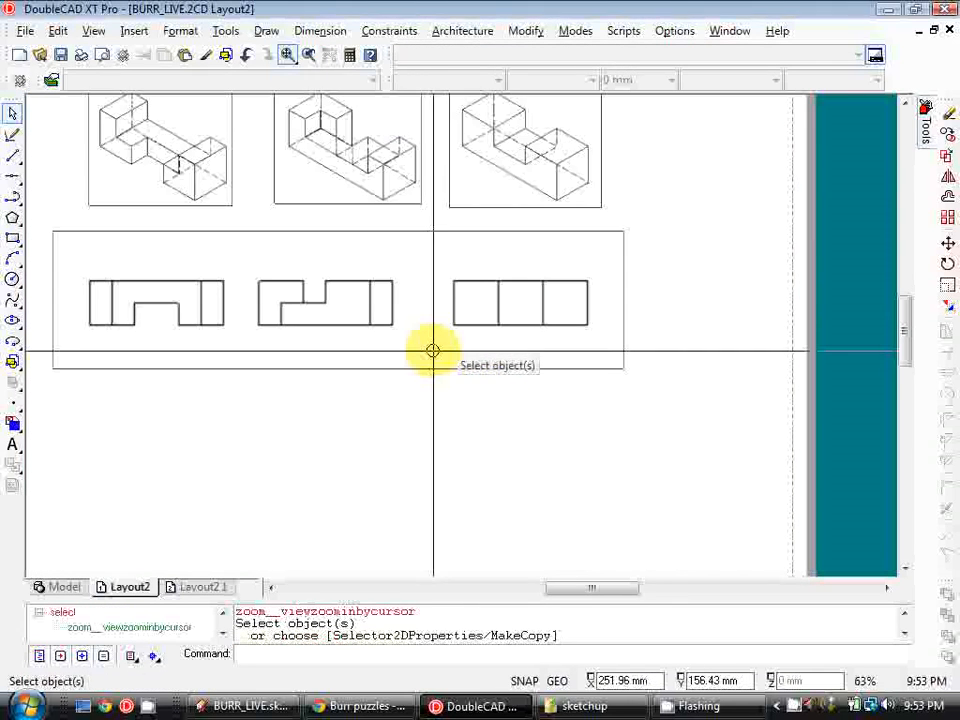
click(454, 390)
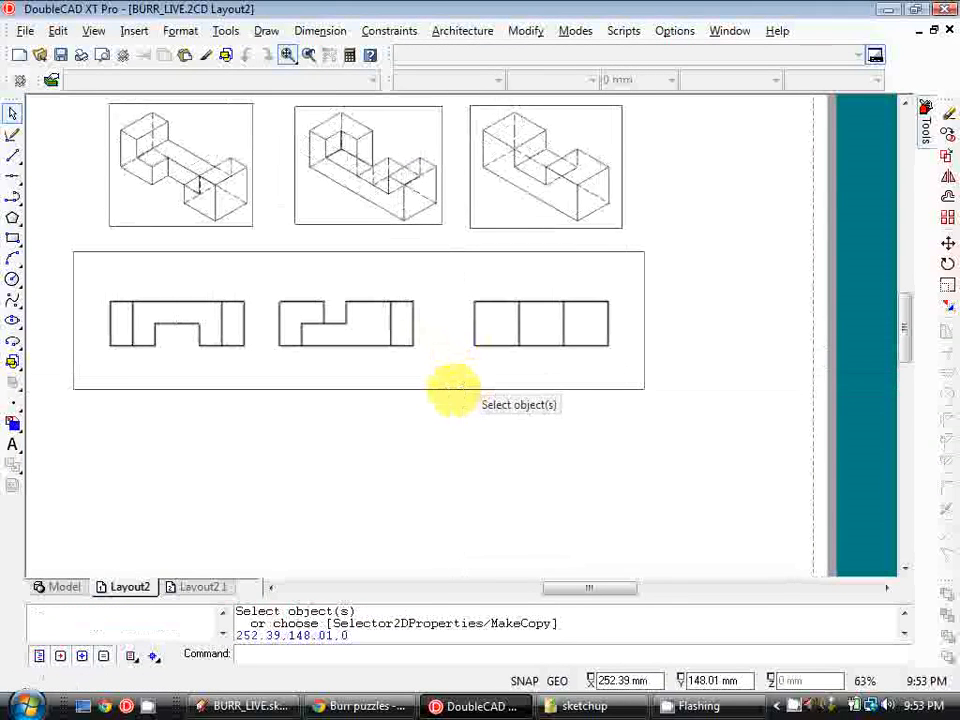
click(525, 30)
click(541, 54)
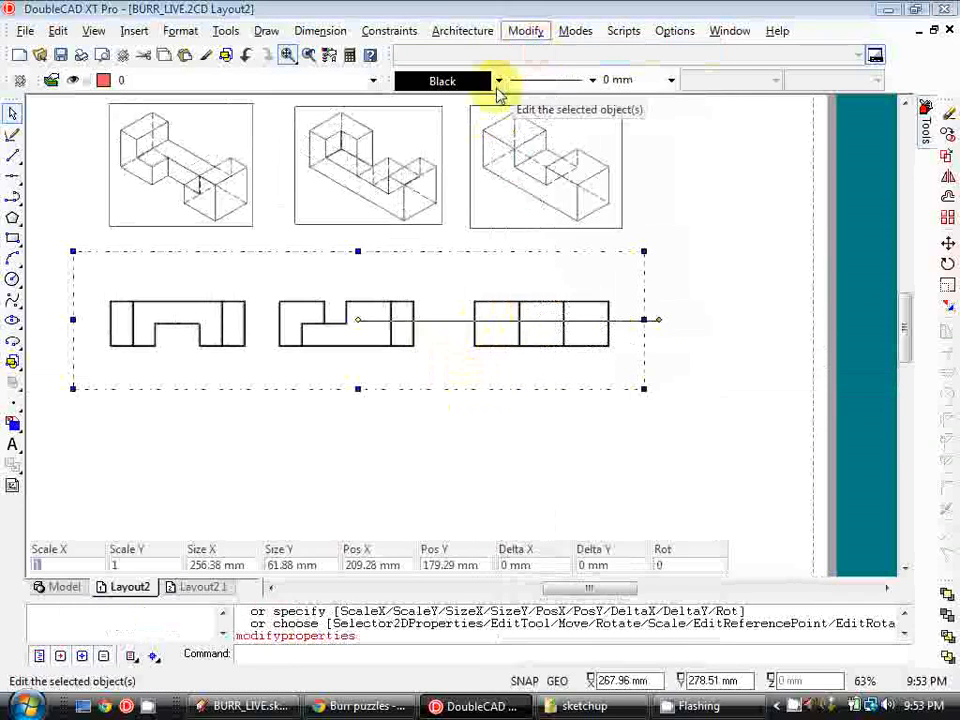
click(293, 282)
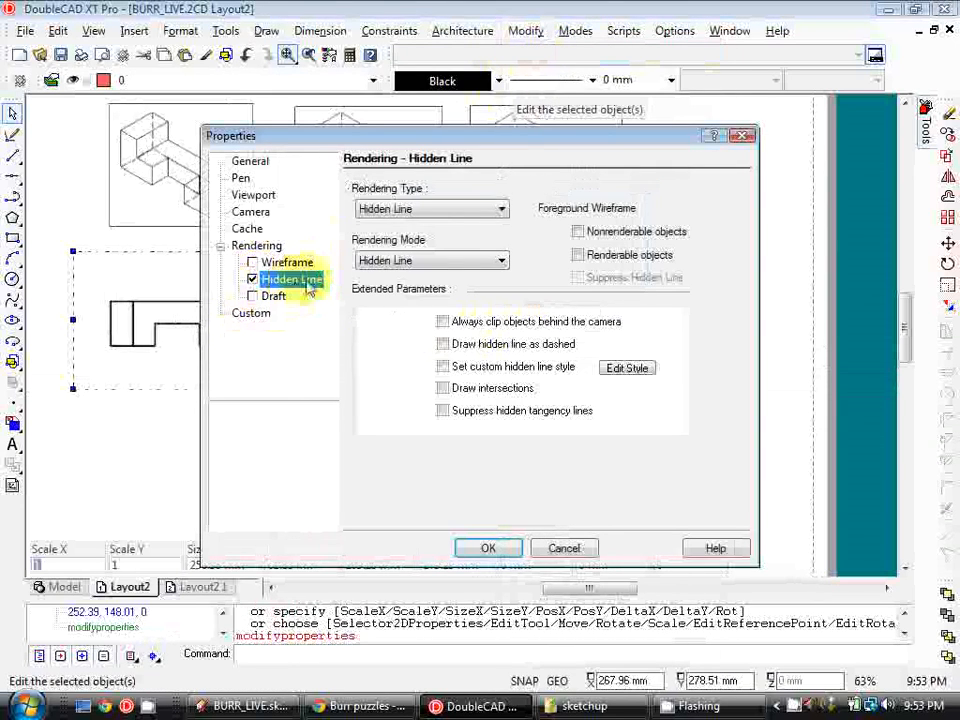
click(443, 367)
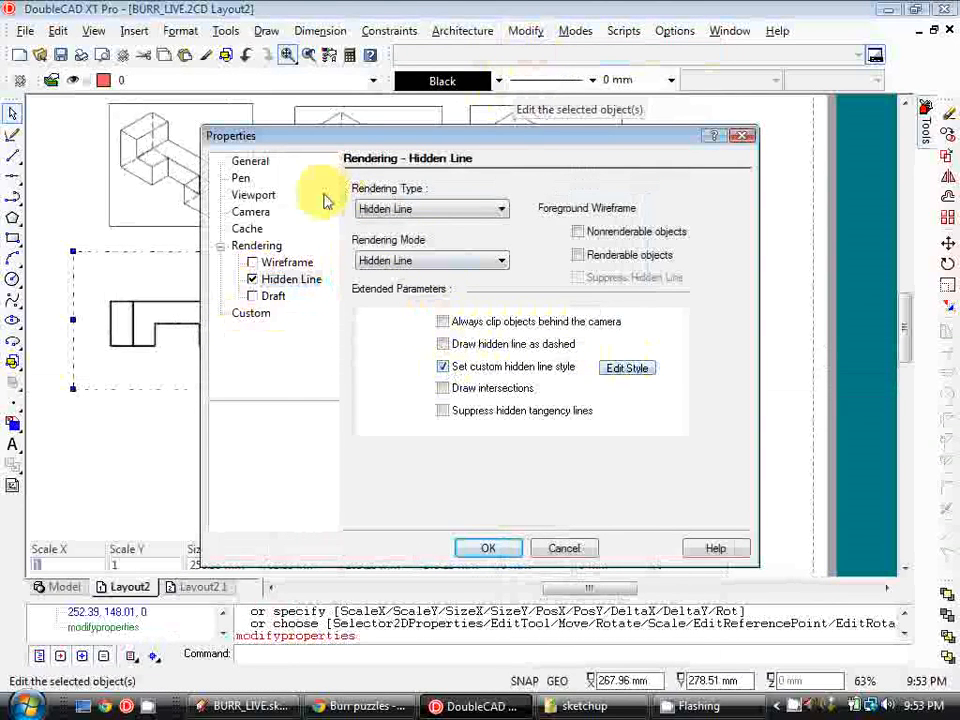
click(255, 196)
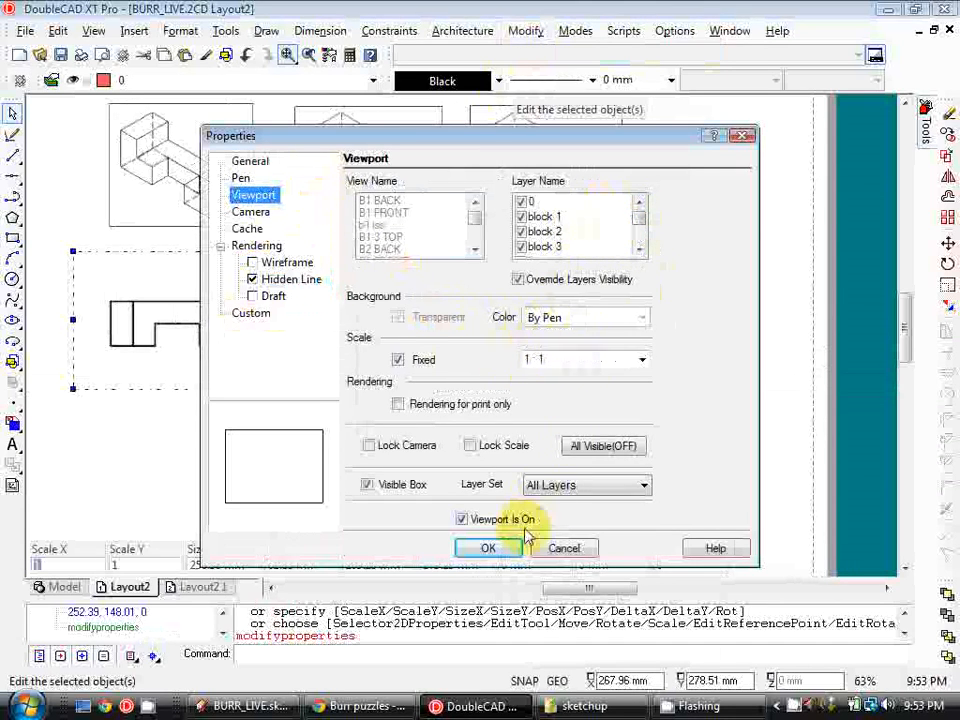
click(489, 548)
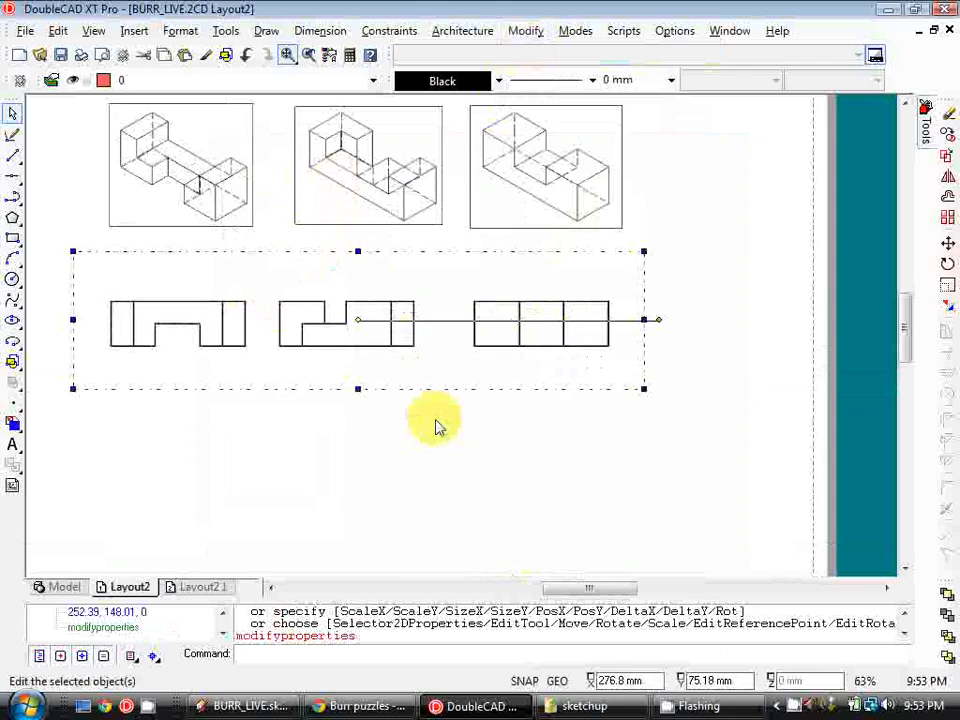
Add vertical construction lines through the left and right ends of each of the three top-view pieces
middle_drag(383, 368, 432, 364)
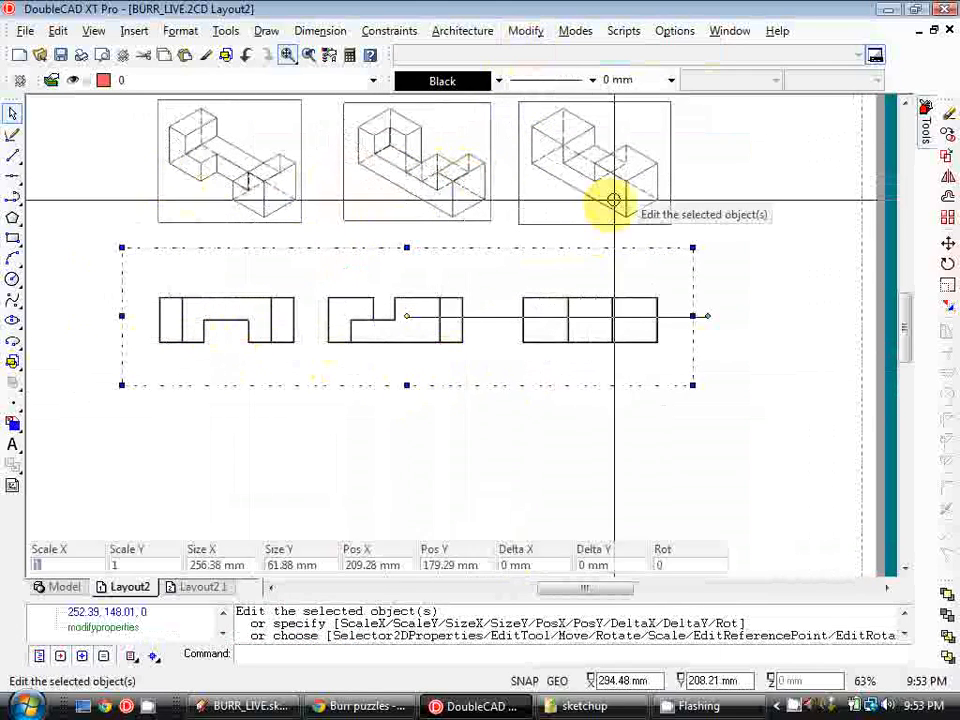
middle_drag(522, 208, 629, 276)
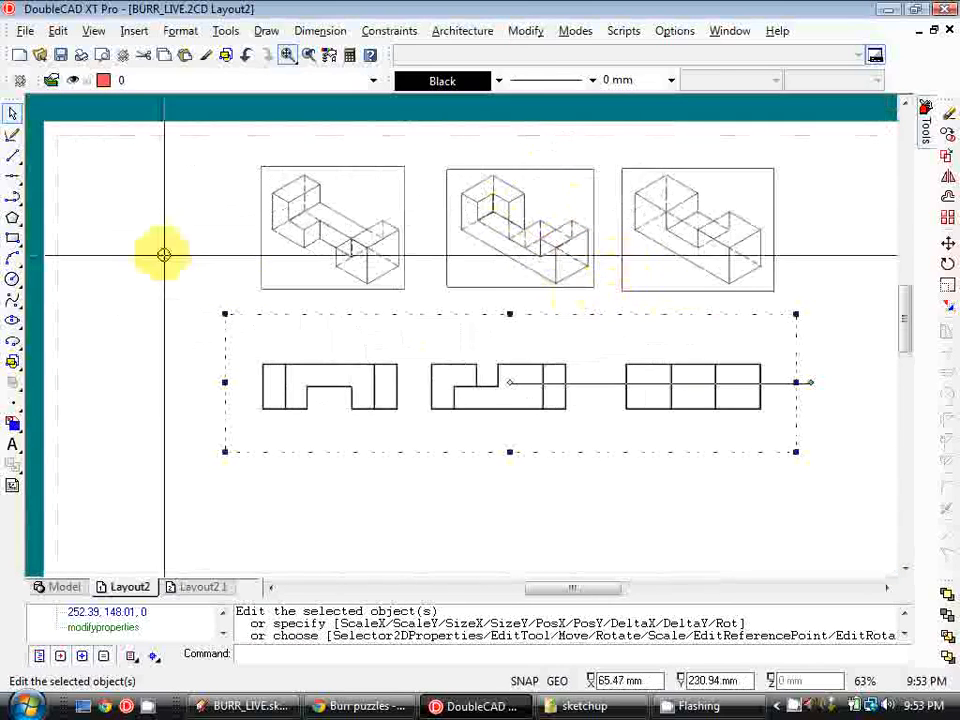
click(12, 179)
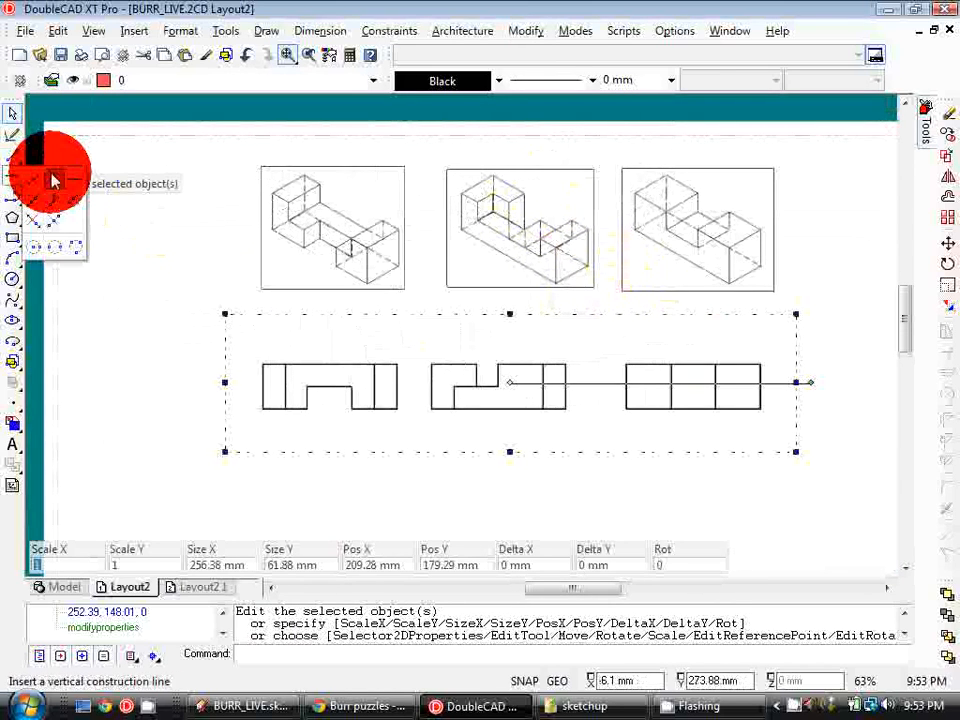
click(53, 178)
click(258, 366)
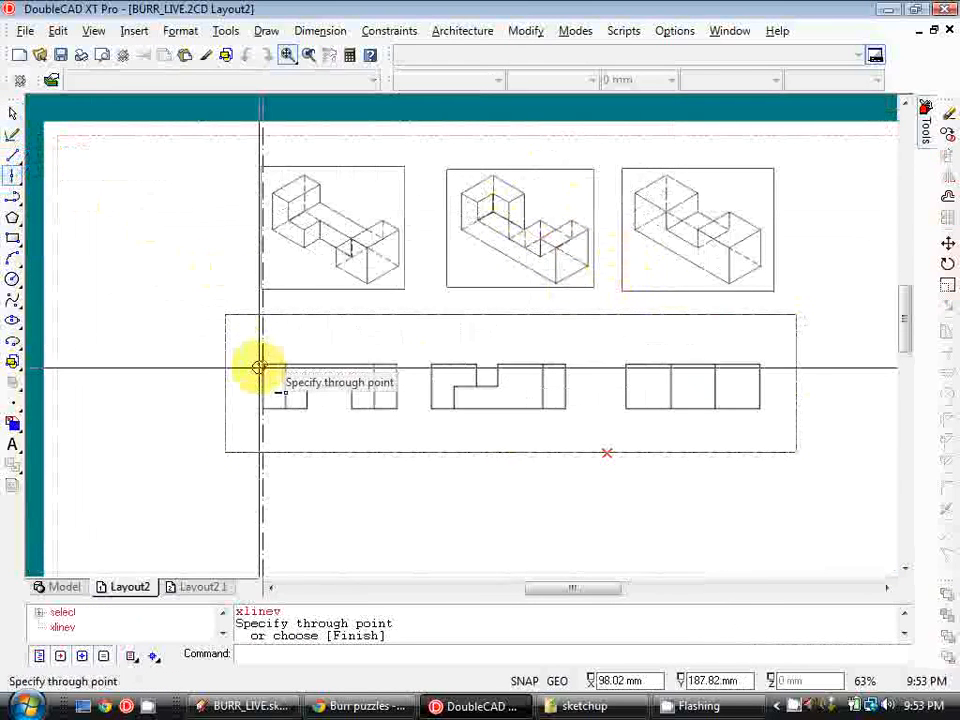
click(397, 364)
click(431, 362)
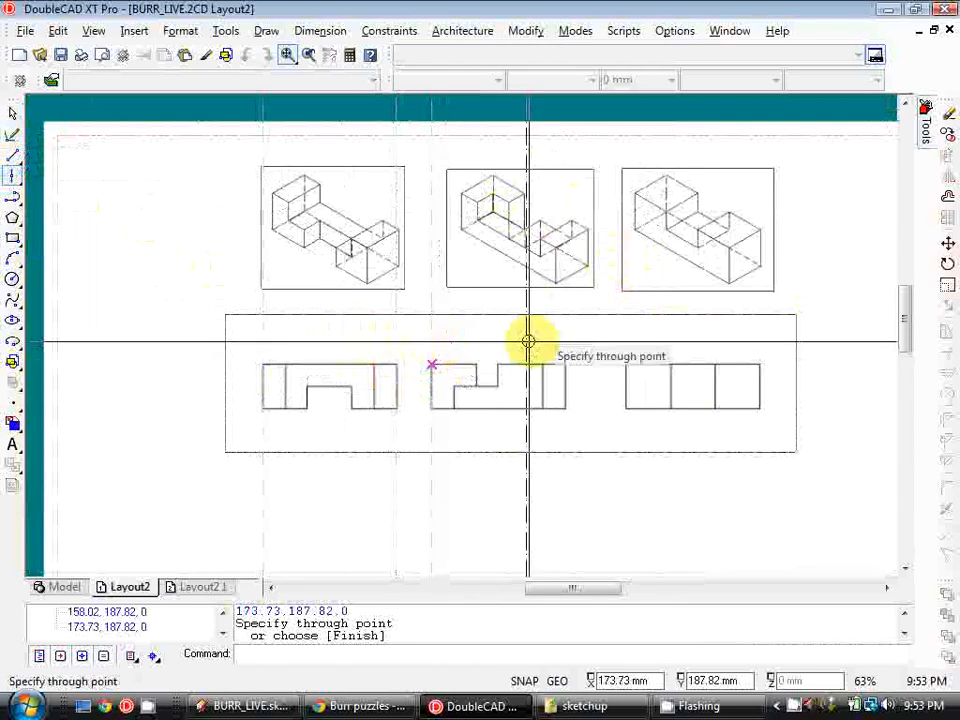
click(565, 360)
click(626, 364)
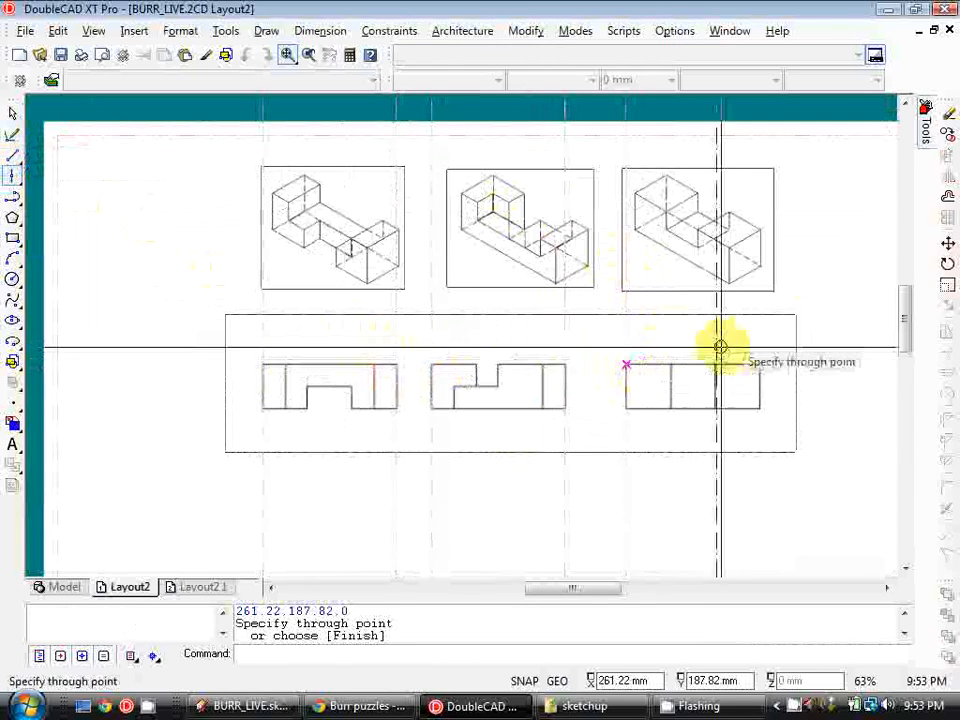
click(760, 365)
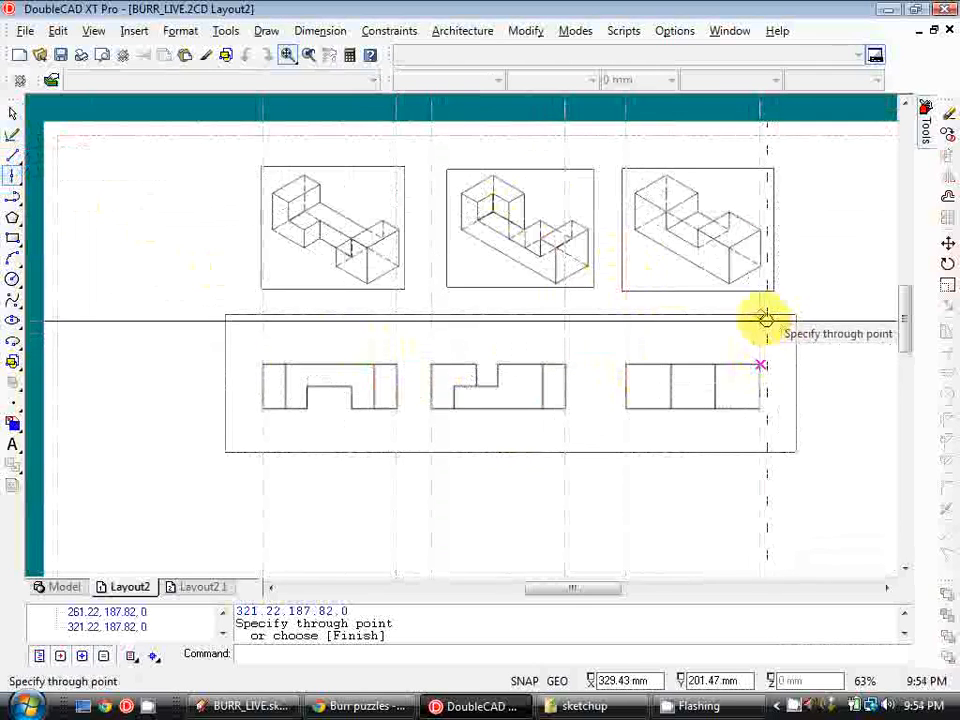
key(Escape)
Move the first iso-view viewport so its edge lines up with the first construction line
mouse_move(369, 267)
middle_down()
mouse_move(407, 285)
mouse_move(397, 281)
middle_up()
click(368, 176)
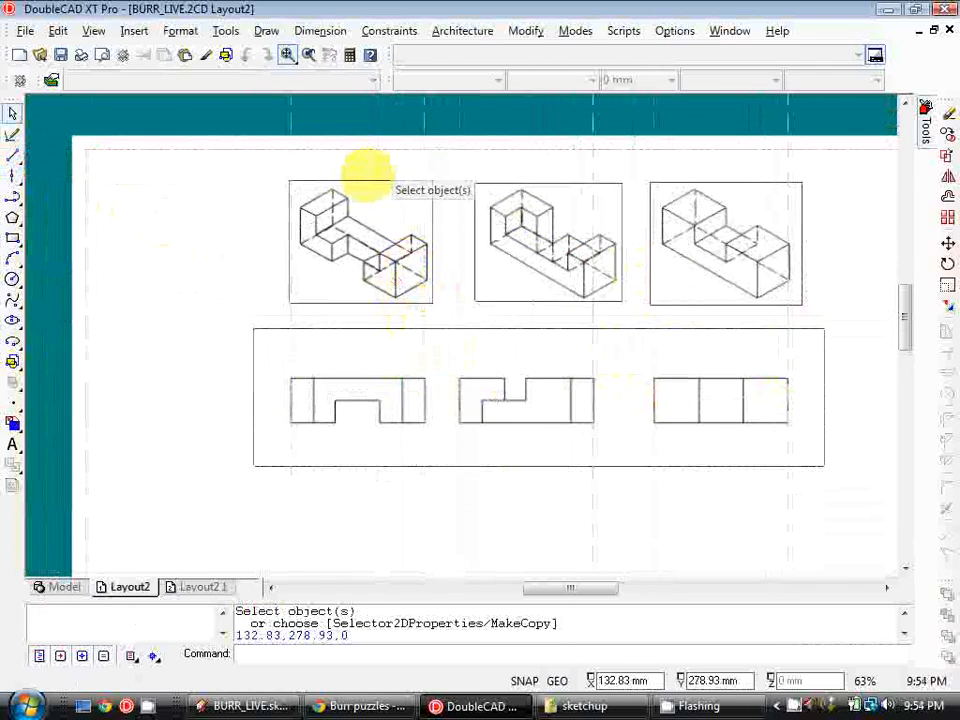
click(368, 176)
click(950, 249)
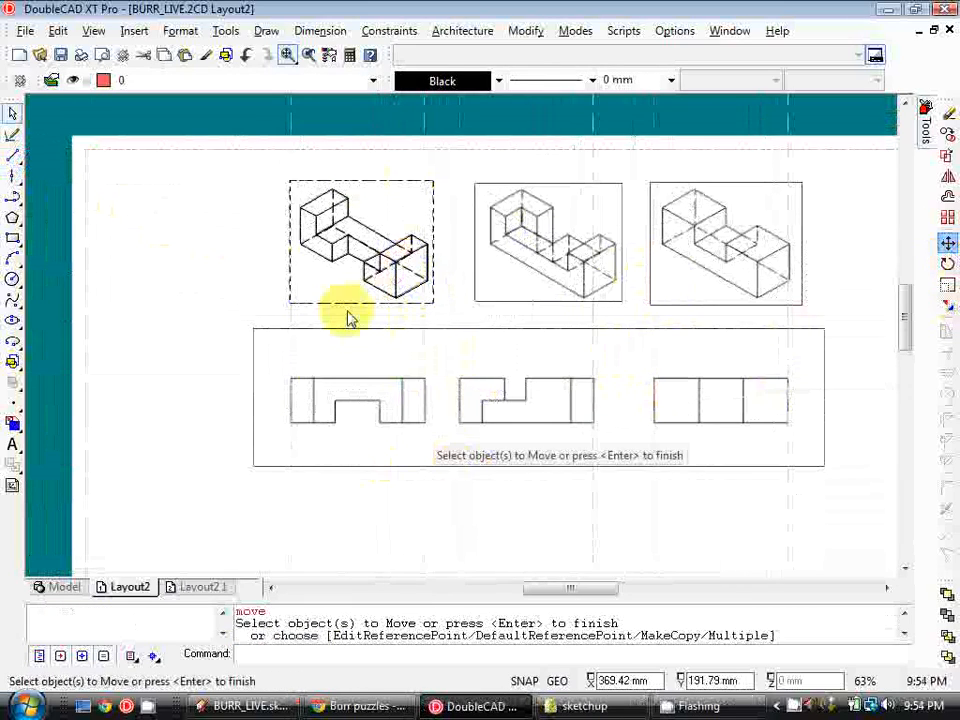
scroll(303, 226, up, 1)
scroll(303, 226, up, 1)
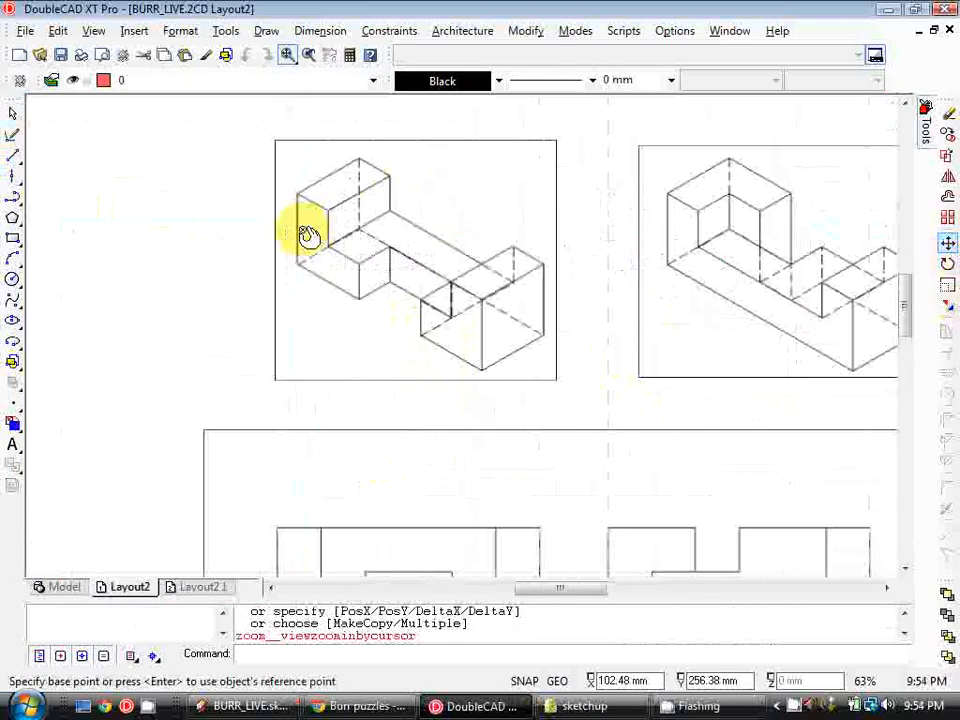
click(276, 195)
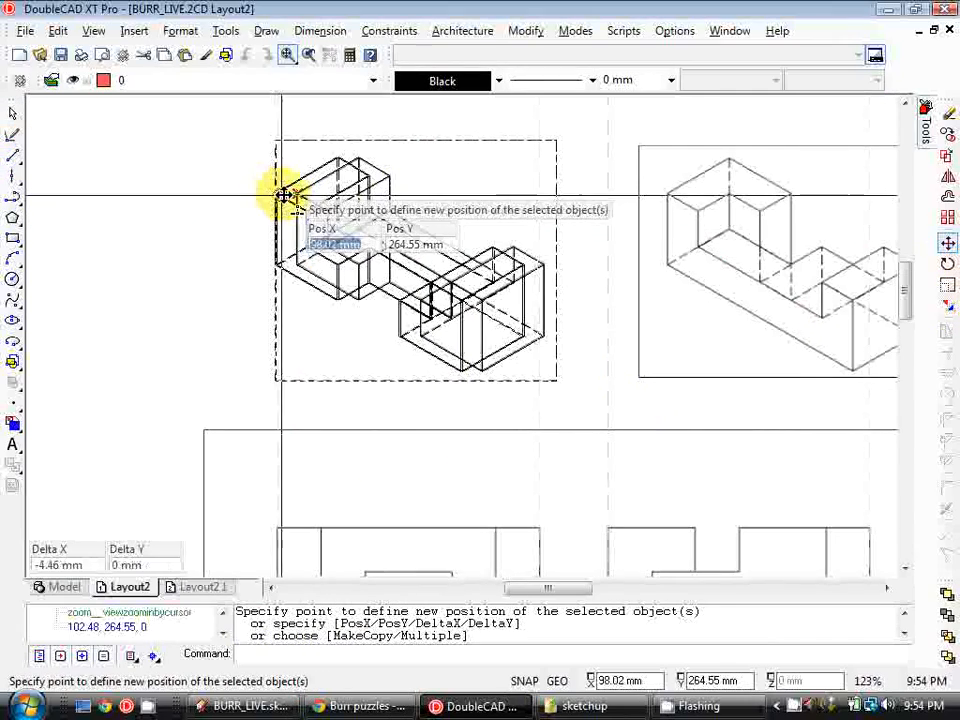
click(278, 193)
middle_drag(523, 191, 337, 222)
key(Escape)
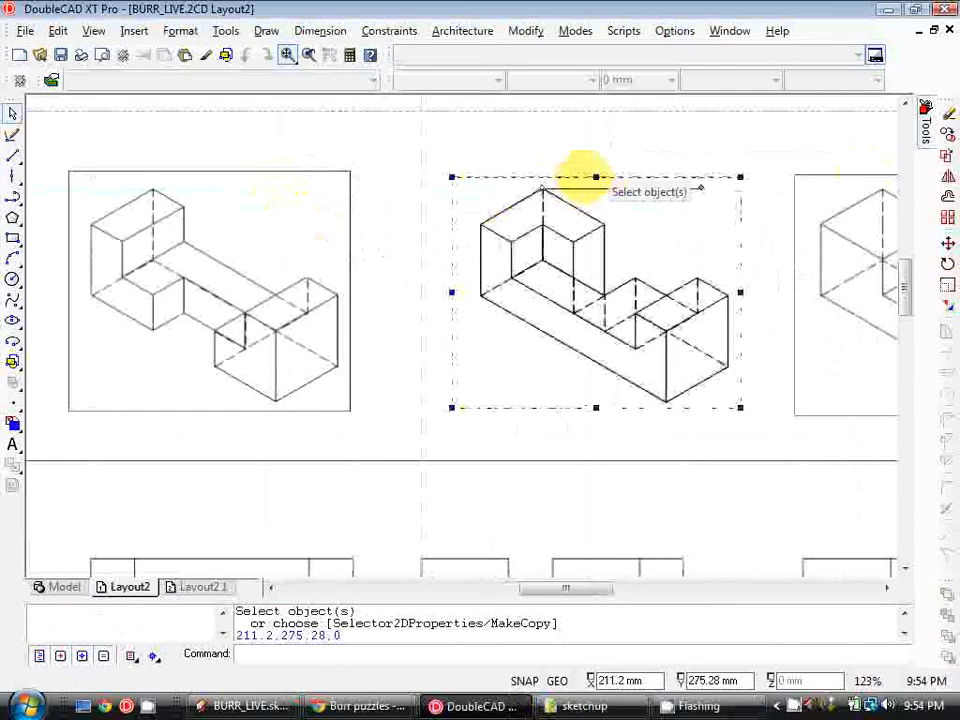
Move the second iso-view viewport left to align with its construction line
click(946, 242)
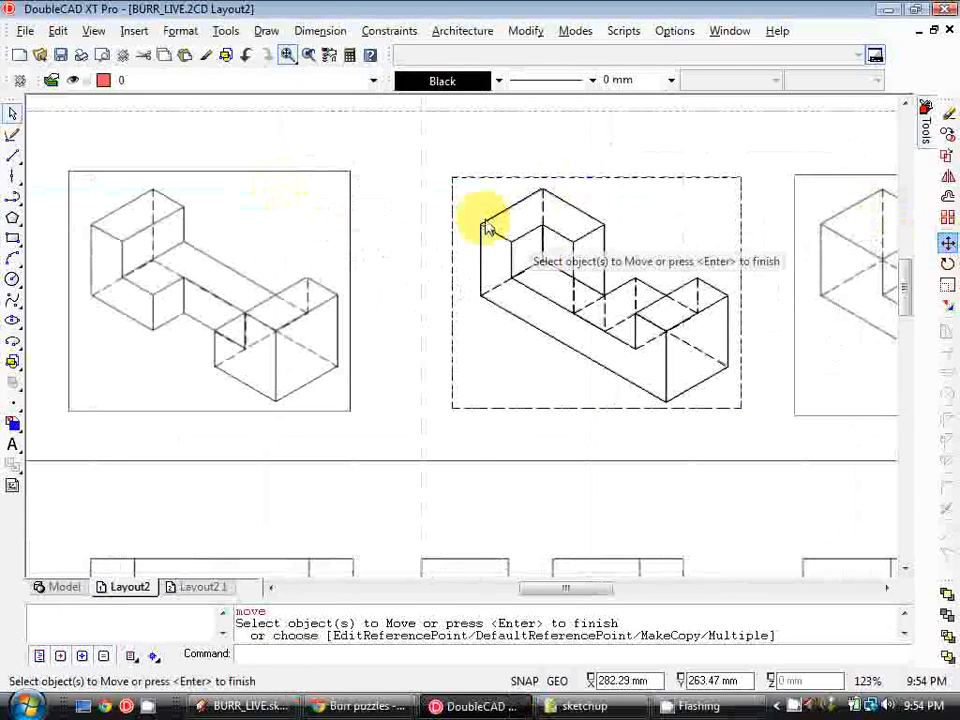
click(485, 228)
click(482, 226)
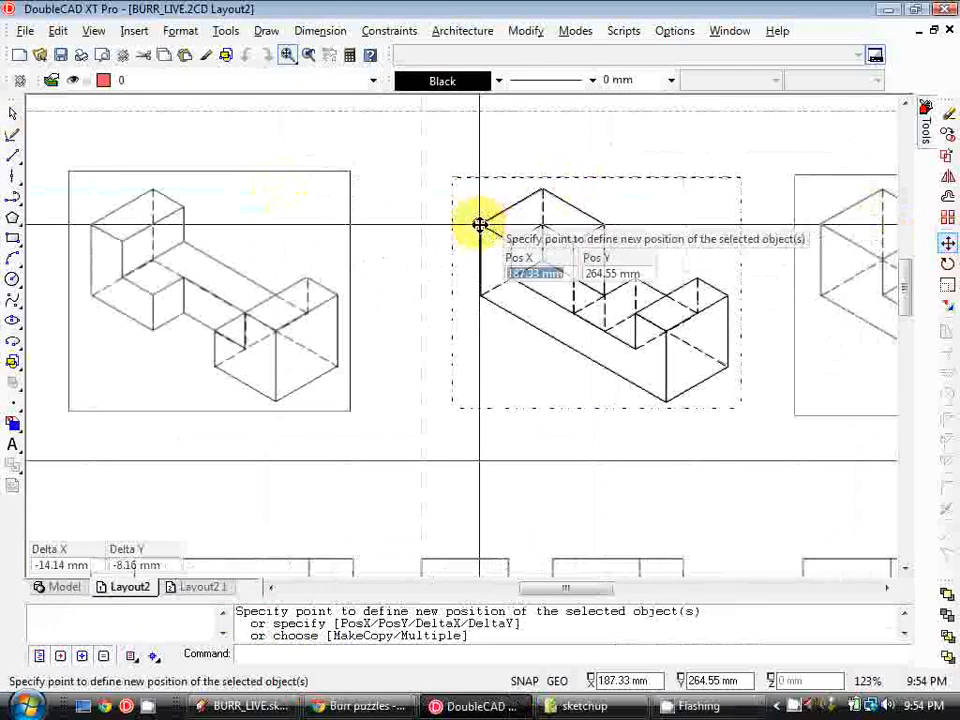
click(427, 224)
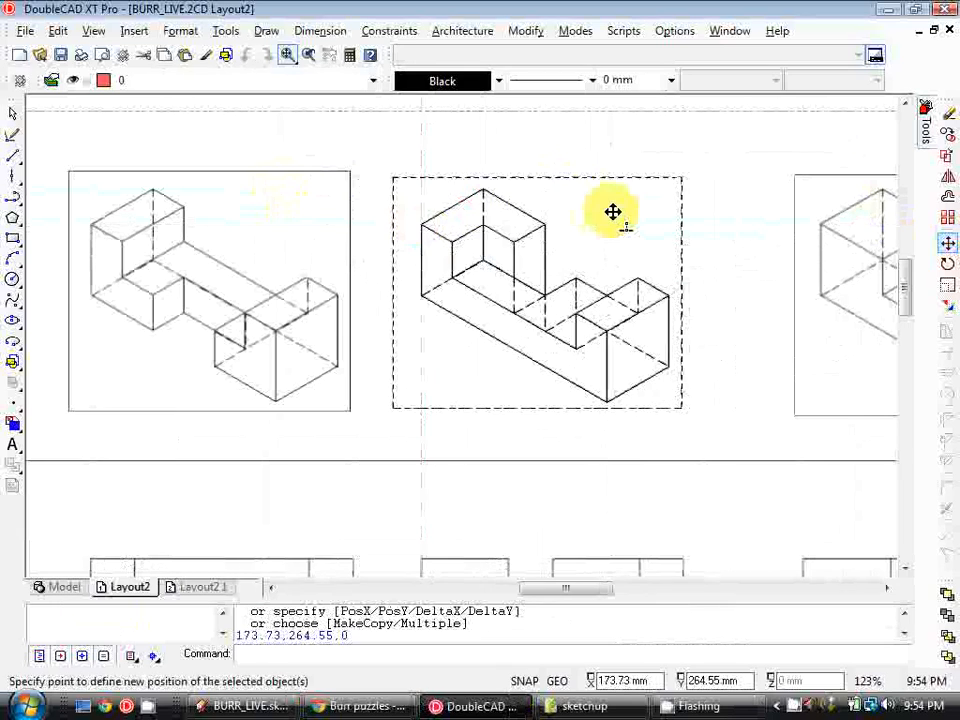
Move the third iso-view viewport left to align with its construction line
middle_drag(825, 187, 816, 186)
click(816, 186)
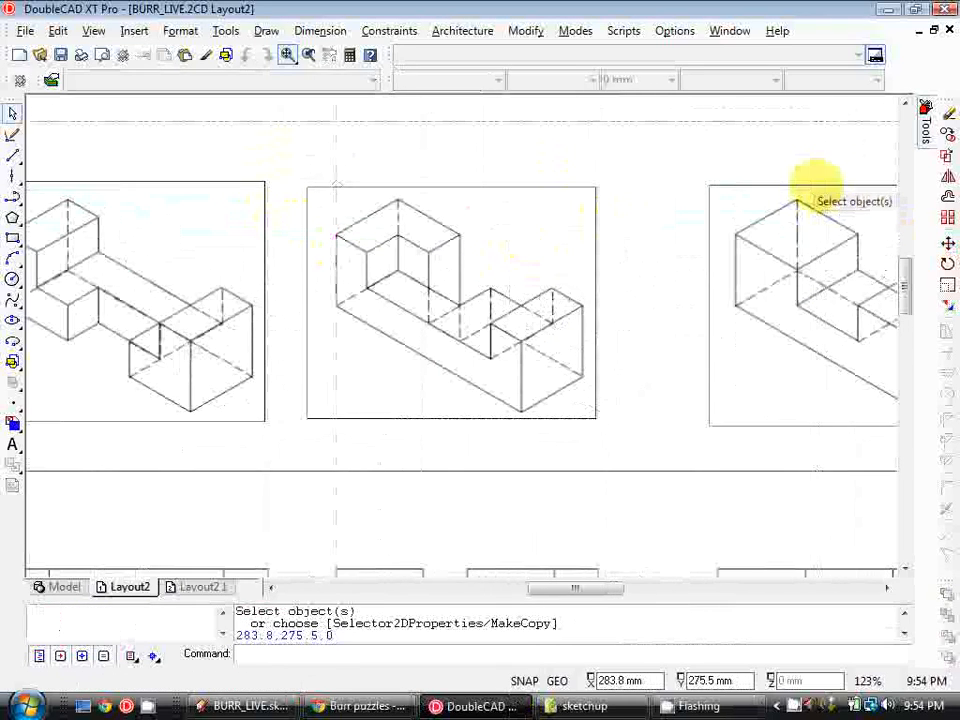
click(947, 243)
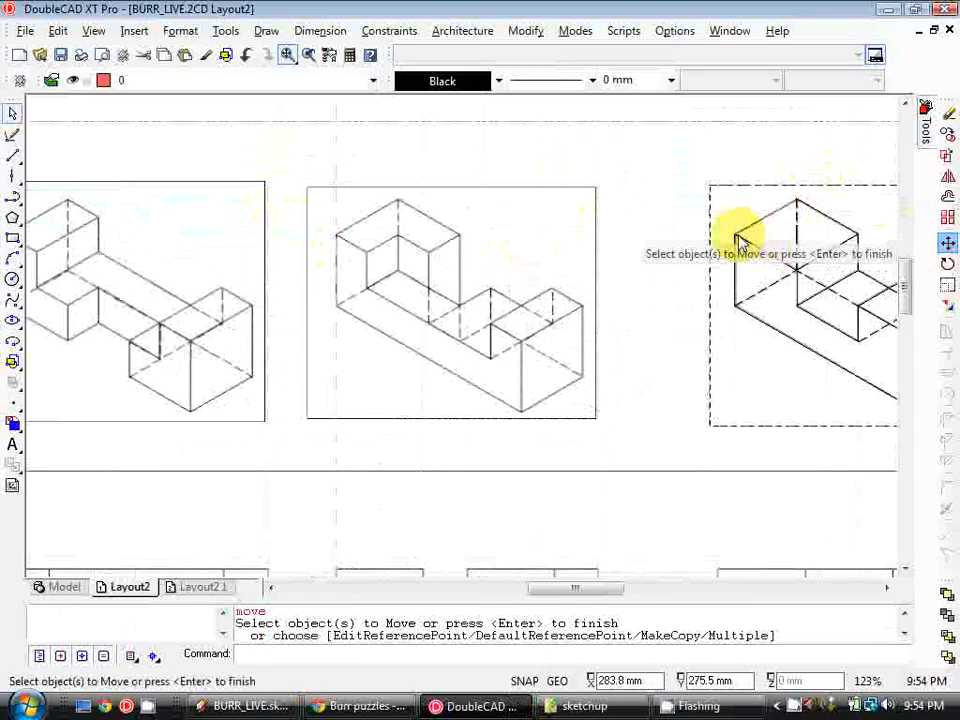
key(Return)
click(738, 231)
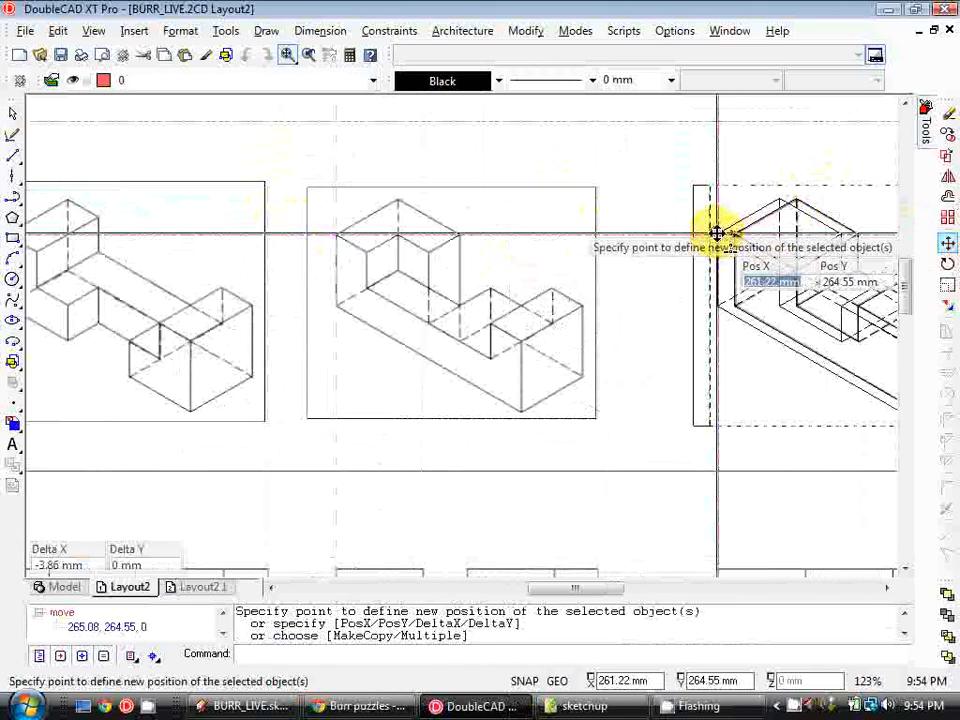
click(717, 232)
Insert a wide viewport below the top-view viewport and assign it the B1 FRONT named view
scroll(639, 249, down, 2)
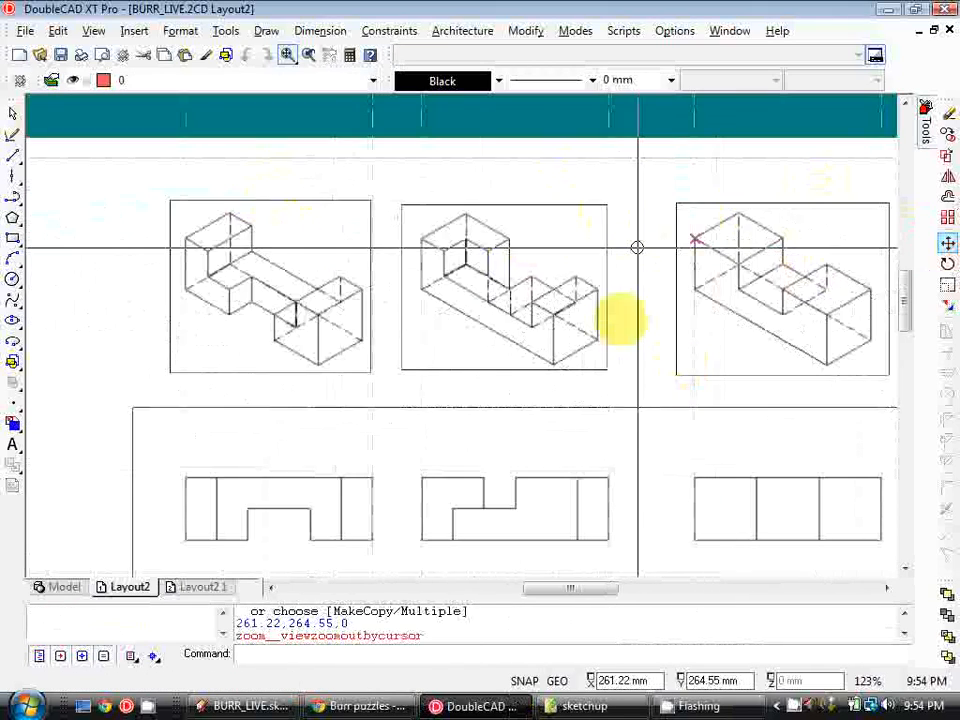
scroll(637, 247, down, 3)
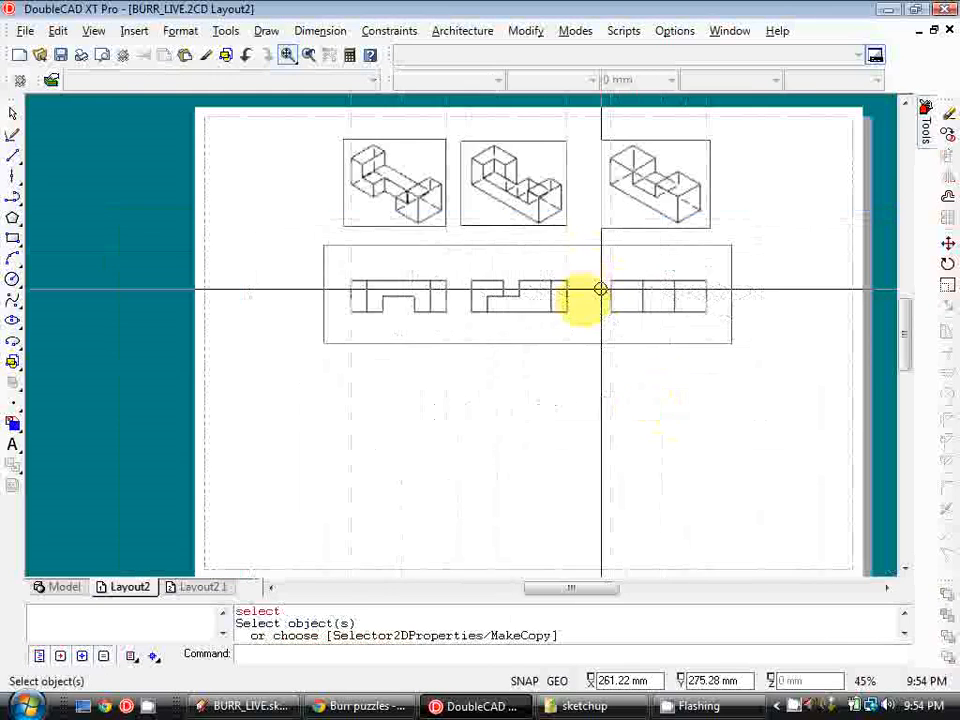
scroll(600, 290, up, 1)
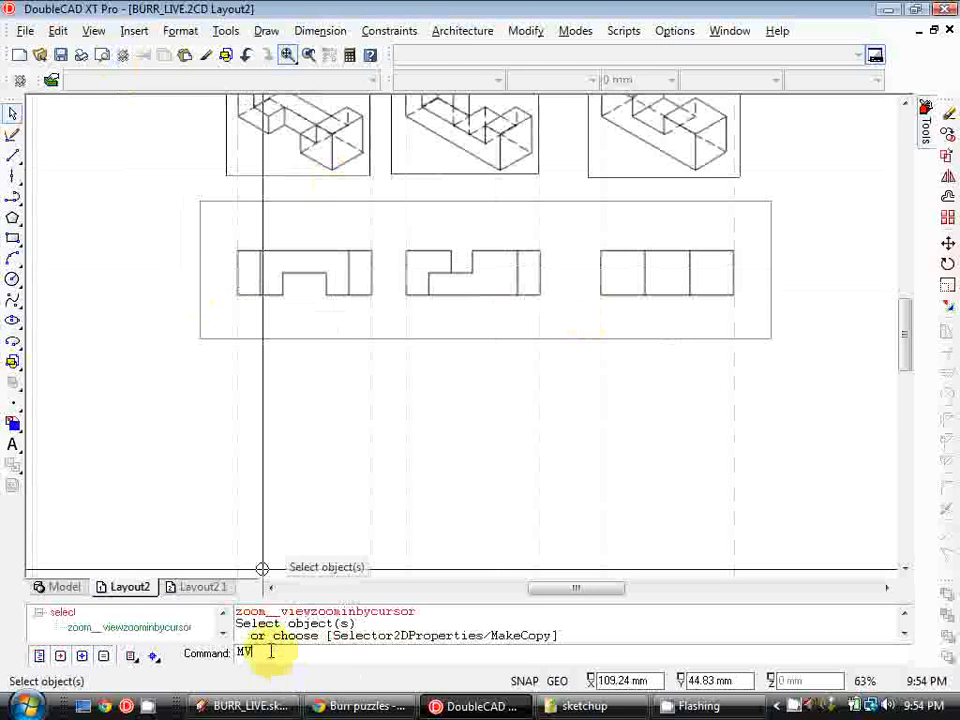
key(Return)
drag(214, 354, 775, 527)
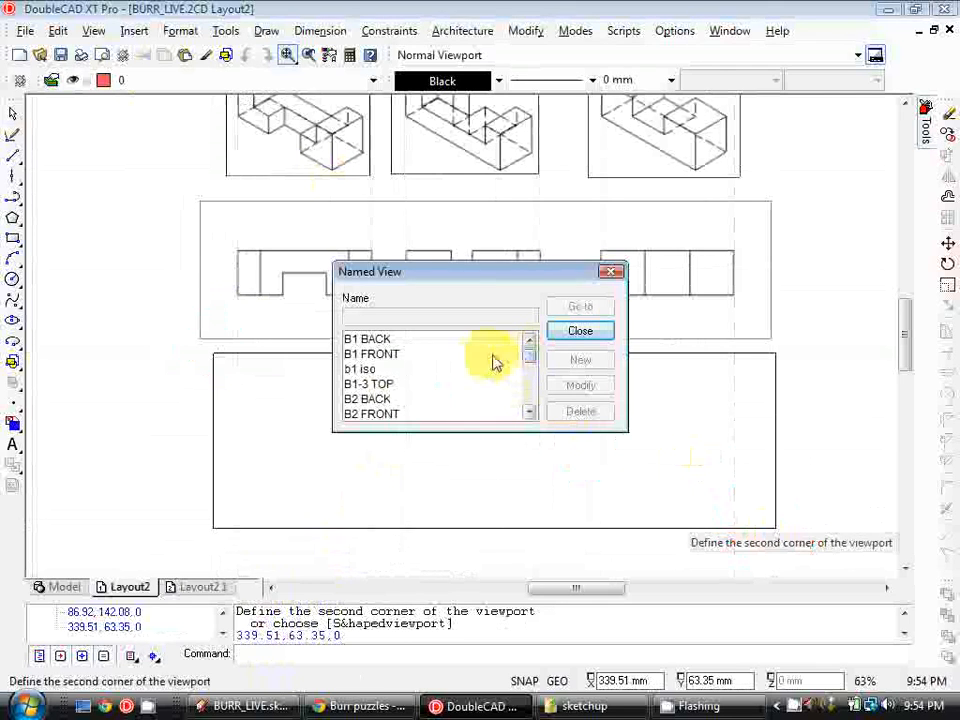
click(390, 356)
click(585, 330)
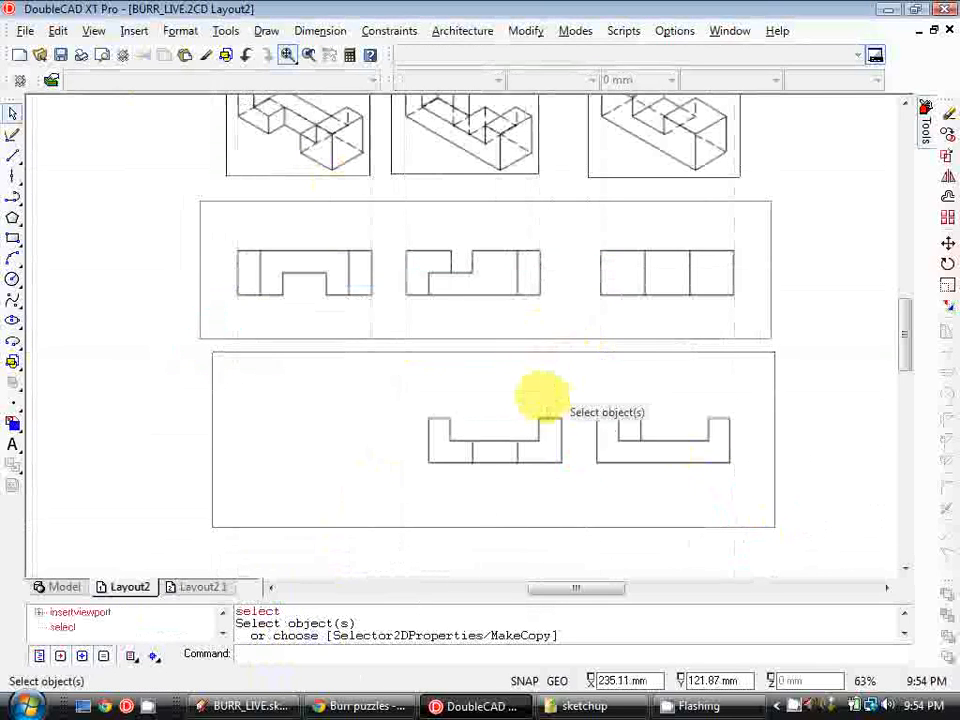
Draw a rectangle around the first front view and update the front viewport's boundary to that rectangle
middle_drag(532, 357, 530, 361)
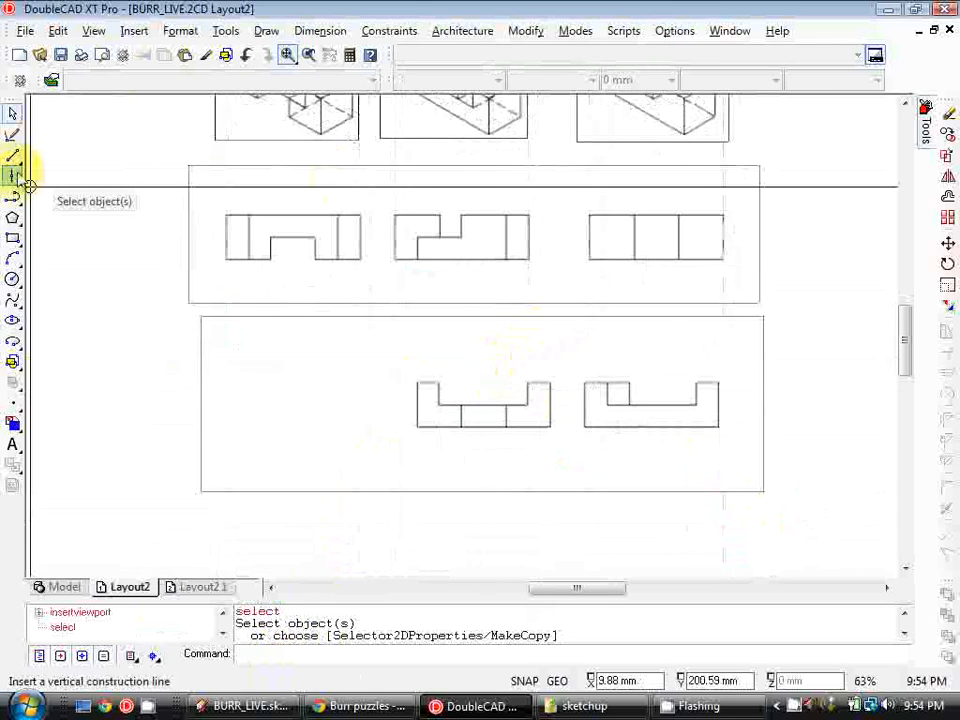
click(12, 238)
drag(406, 368, 562, 438)
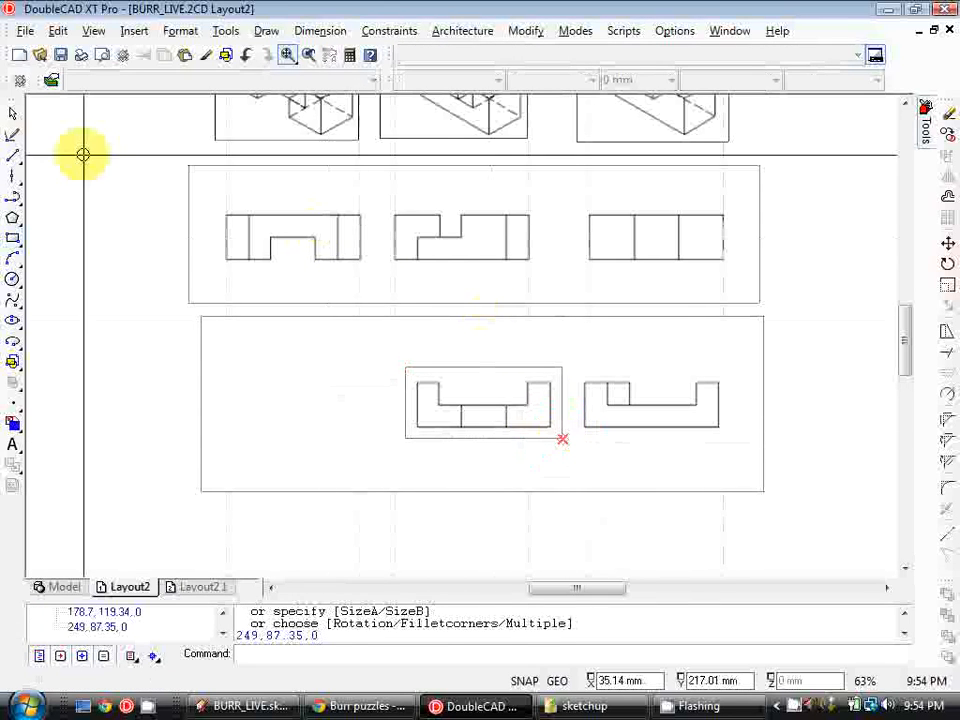
key(Escape)
click(93, 30)
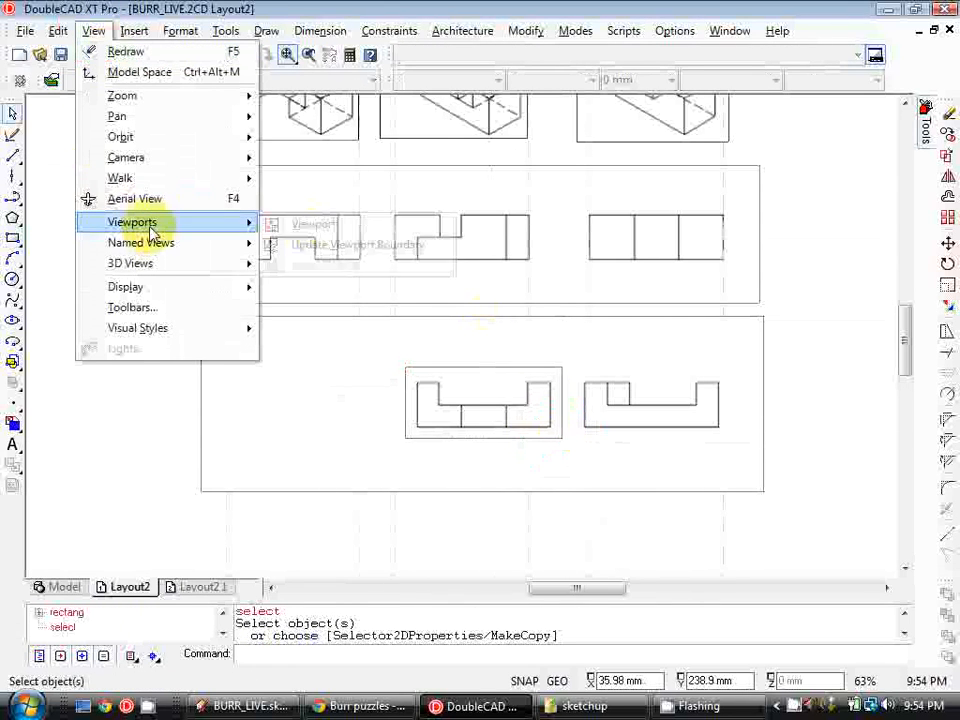
click(312, 244)
click(489, 320)
click(490, 368)
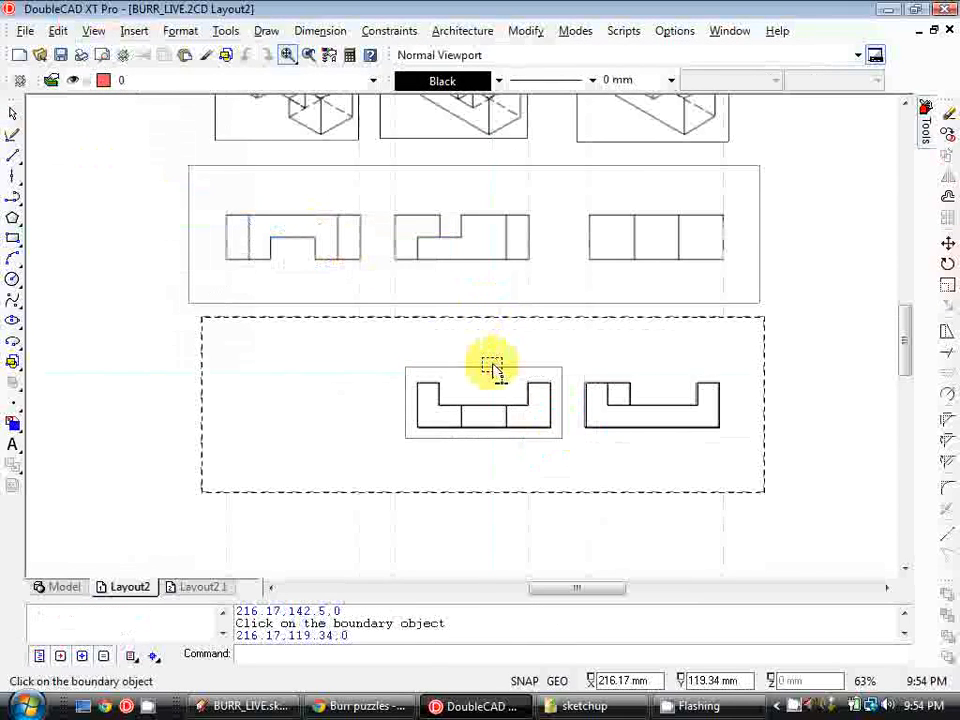
Move the clipped front-view viewport left so it sits under the first top view
click(947, 244)
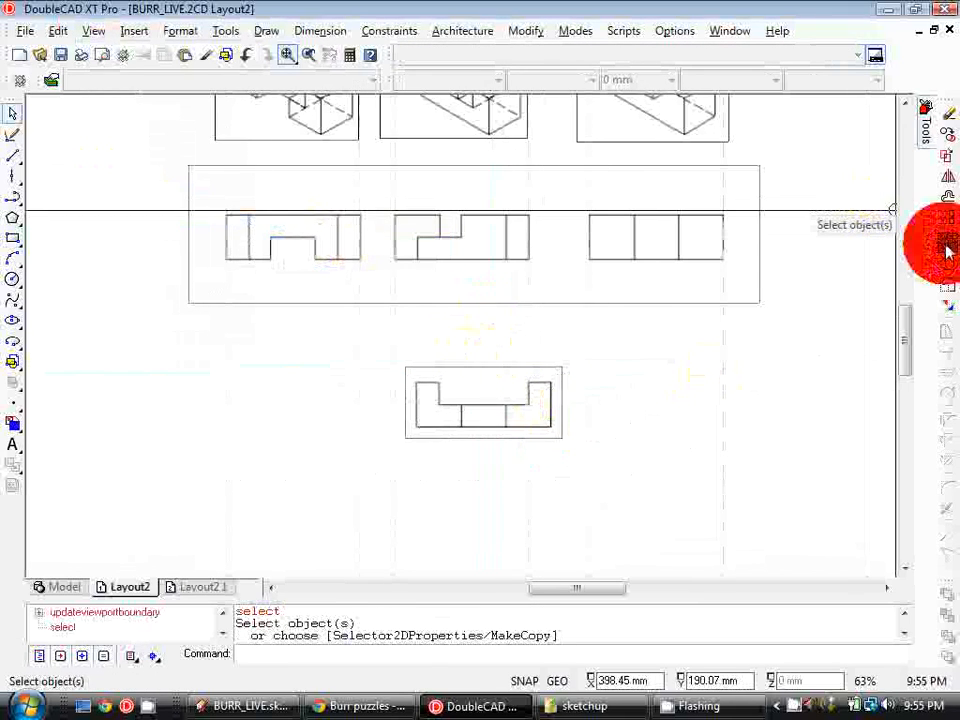
click(491, 370)
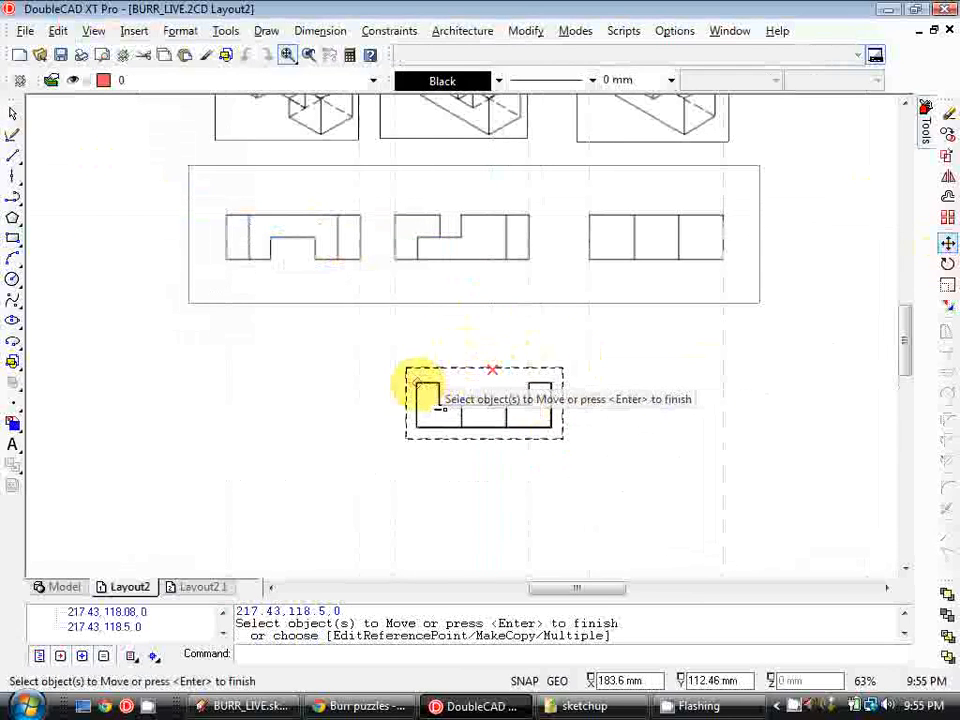
key(Return)
click(421, 388)
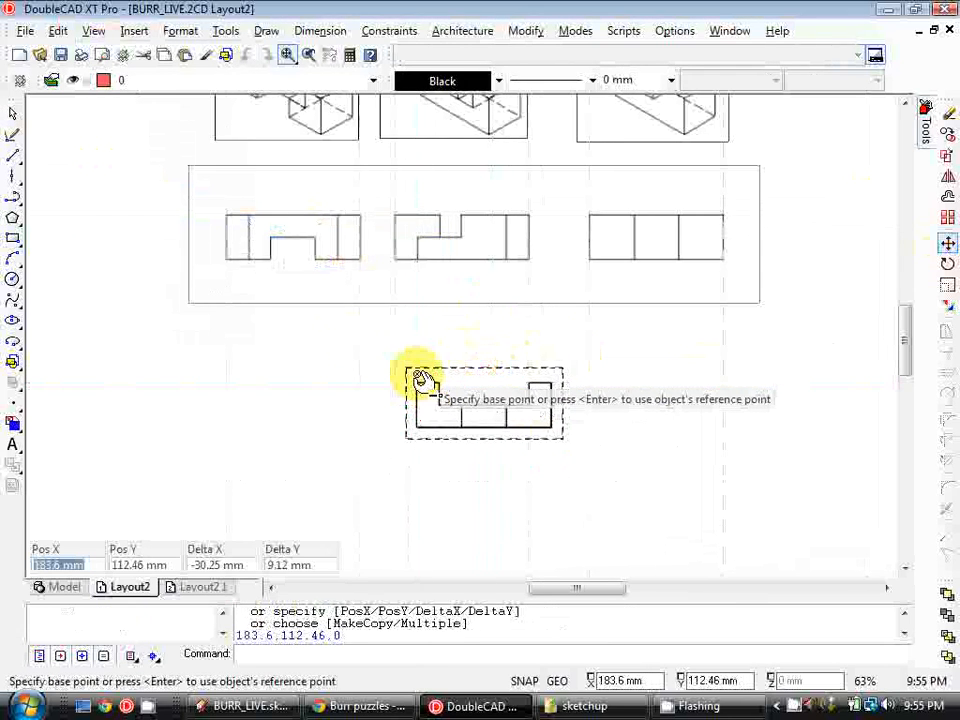
click(230, 358)
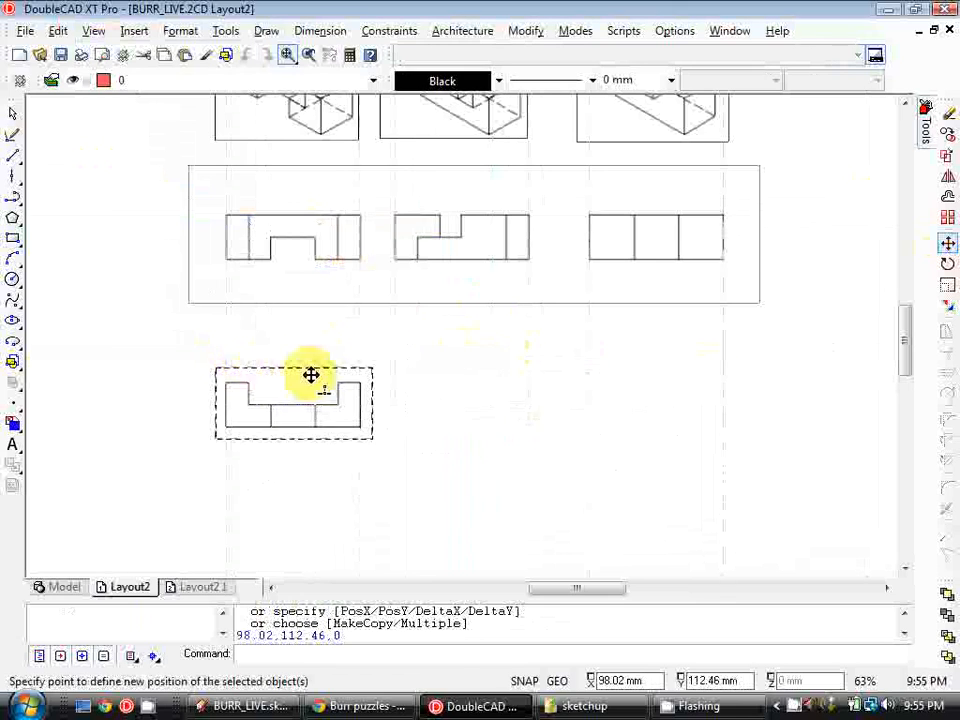
Insert another viewport to the right of the first front view and assign it the B2 FRONT named view
scroll(452, 371, down, 1)
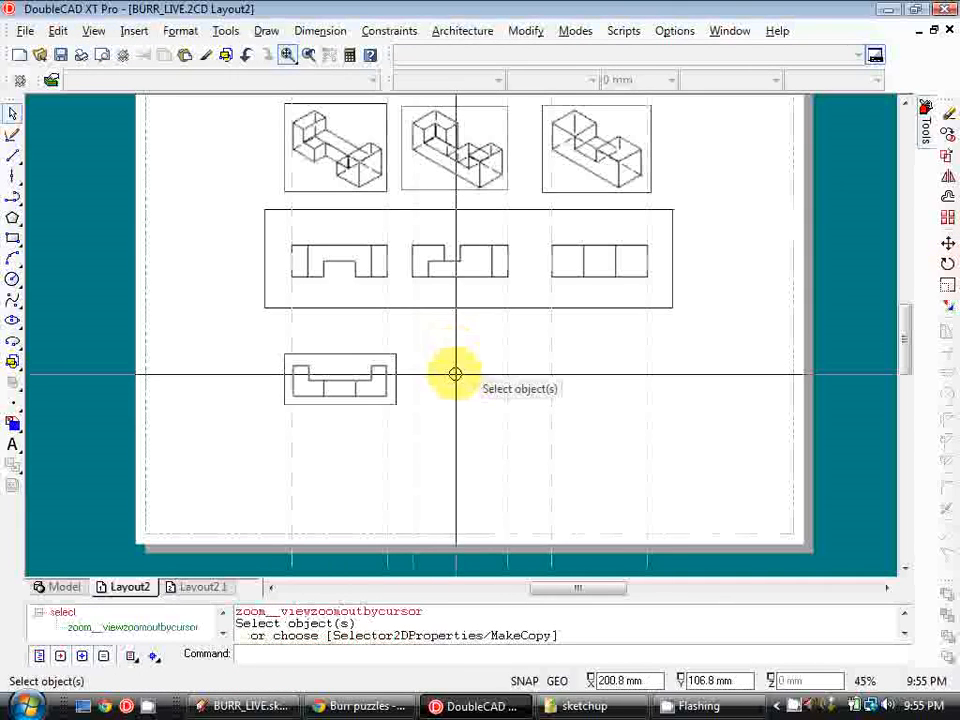
click(94, 33)
mouse_move(176, 221)
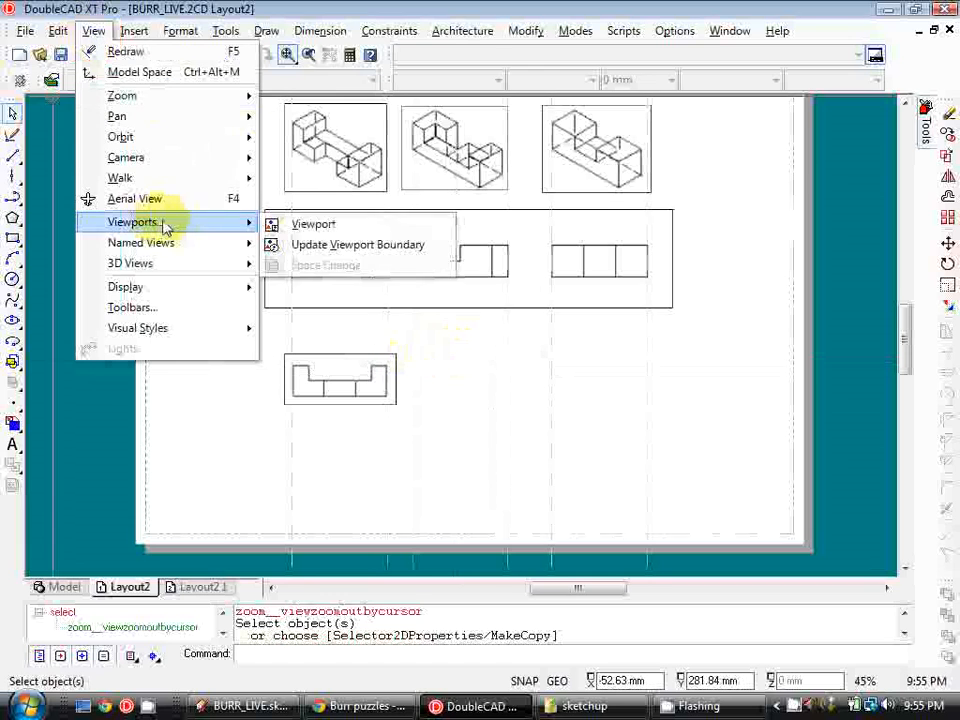
click(343, 225)
click(402, 342)
click(575, 428)
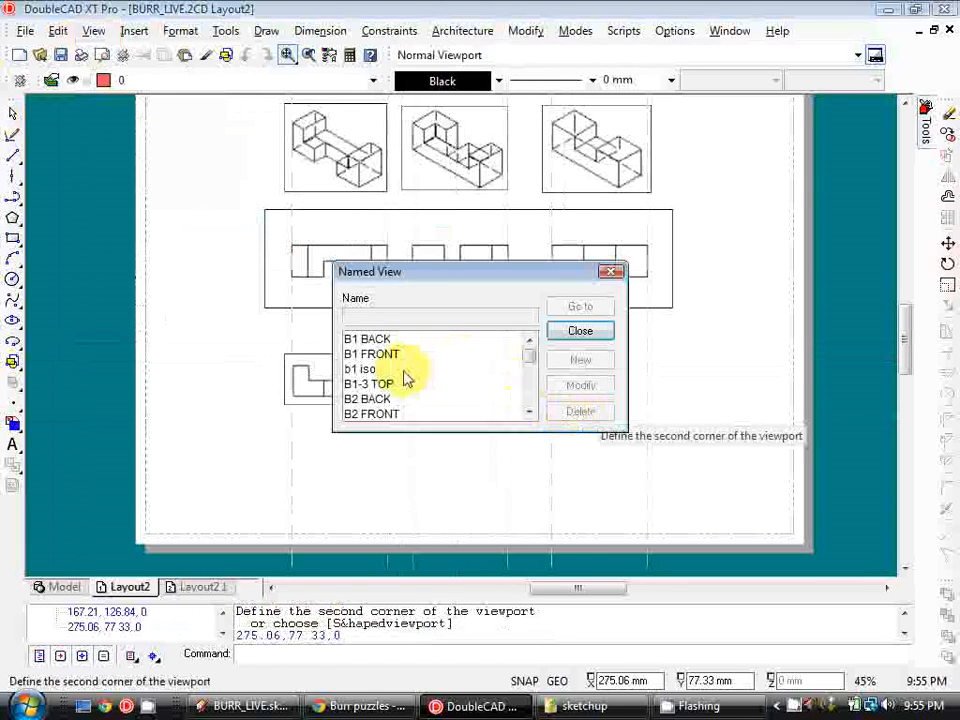
click(579, 332)
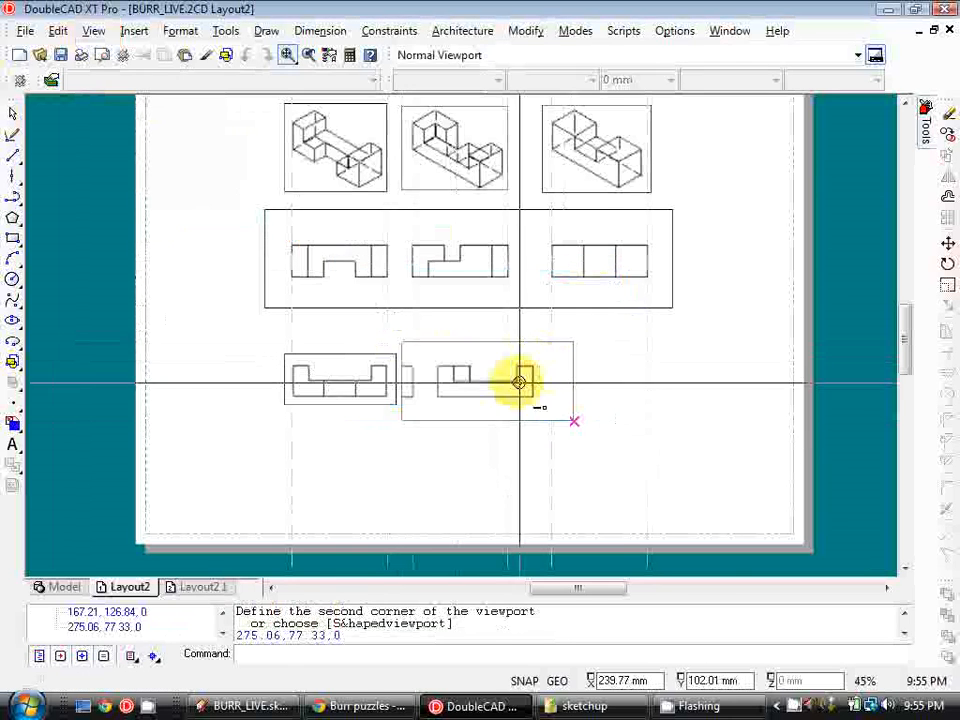
Move the B2 FRONT viewport left so it sits beside the first front view
click(948, 242)
scroll(422, 369, up, 5)
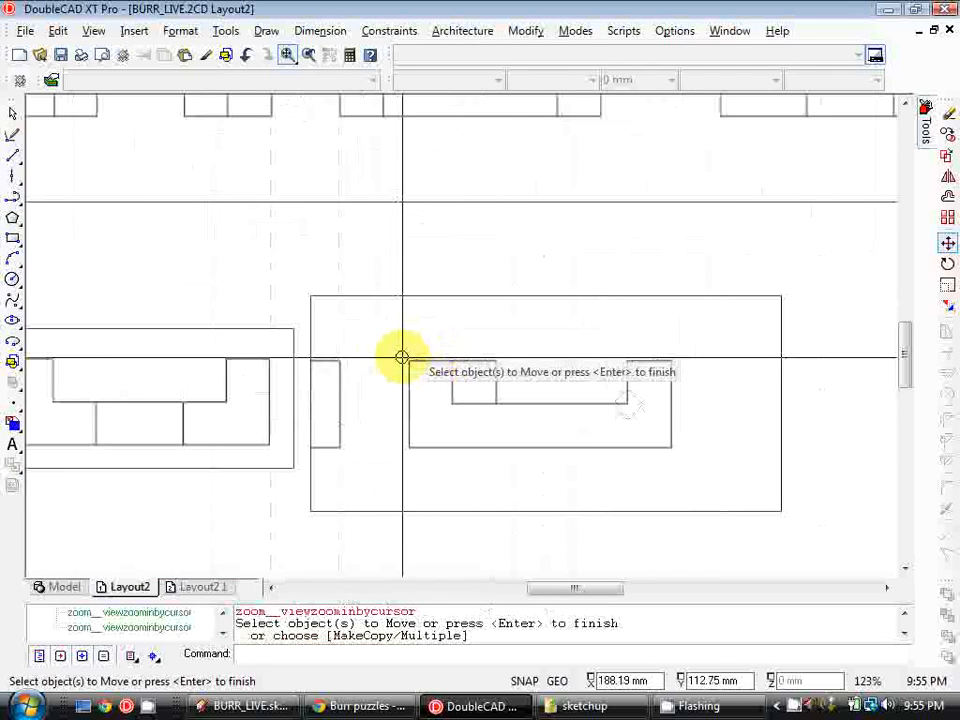
scroll(420, 360, down, 3)
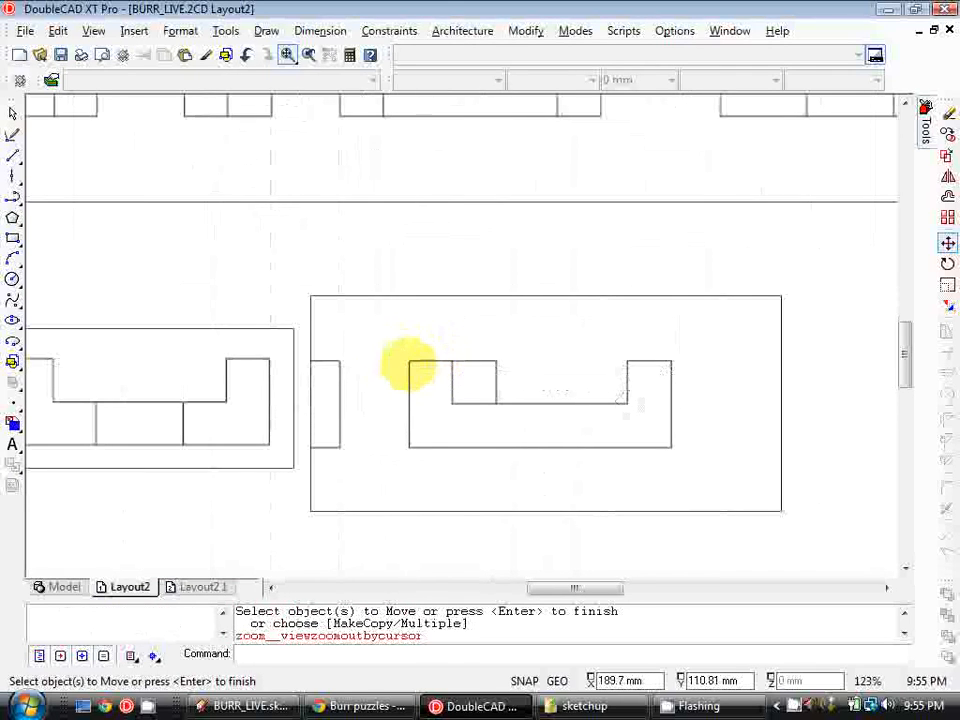
click(422, 329)
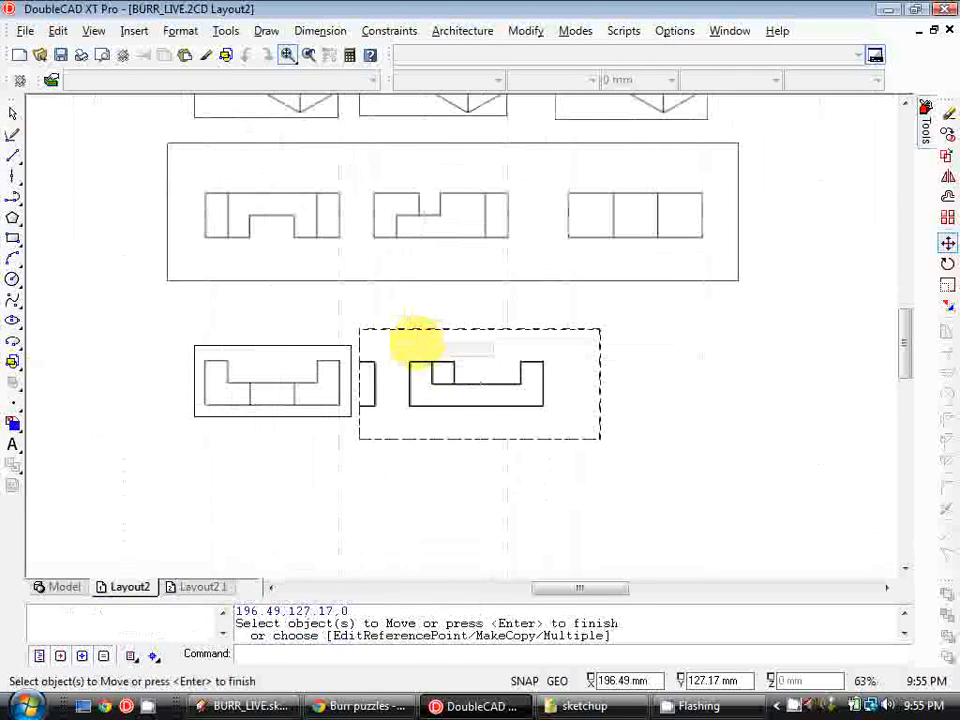
key(Return)
click(418, 361)
click(394, 358)
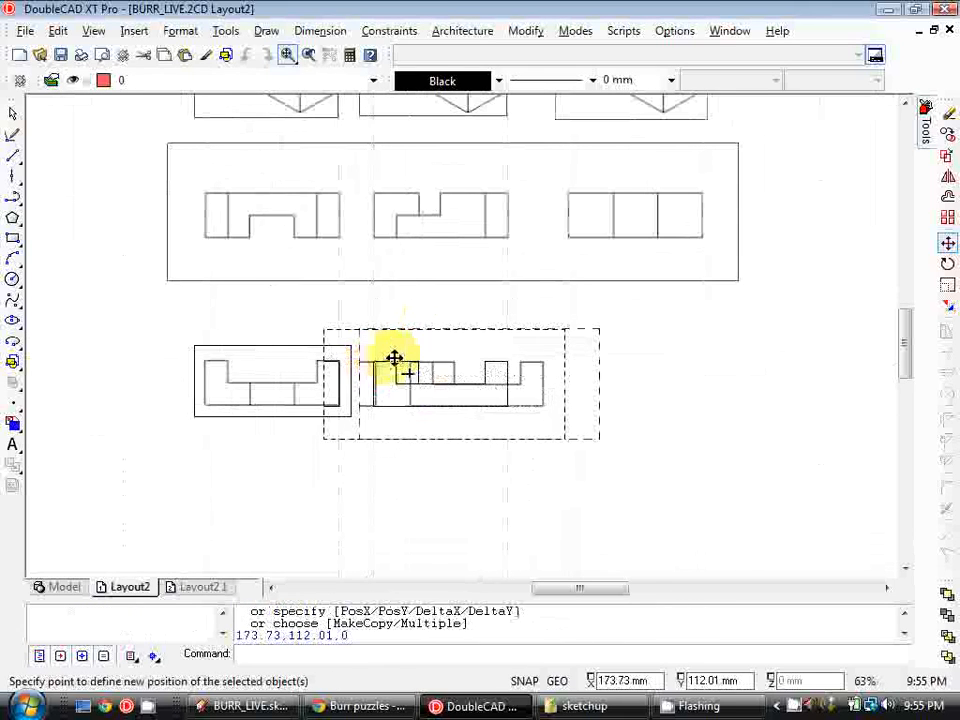
Draw a rectangle around the second front view and update that viewport's boundary to the rectangle
click(14, 238)
click(352, 345)
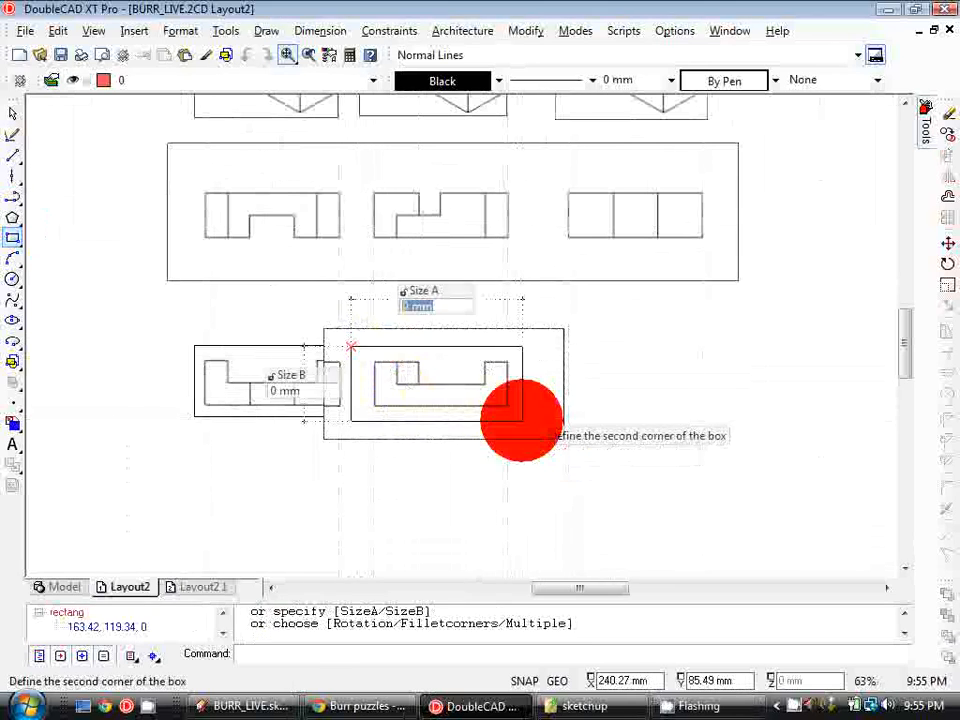
click(521, 420)
click(92, 31)
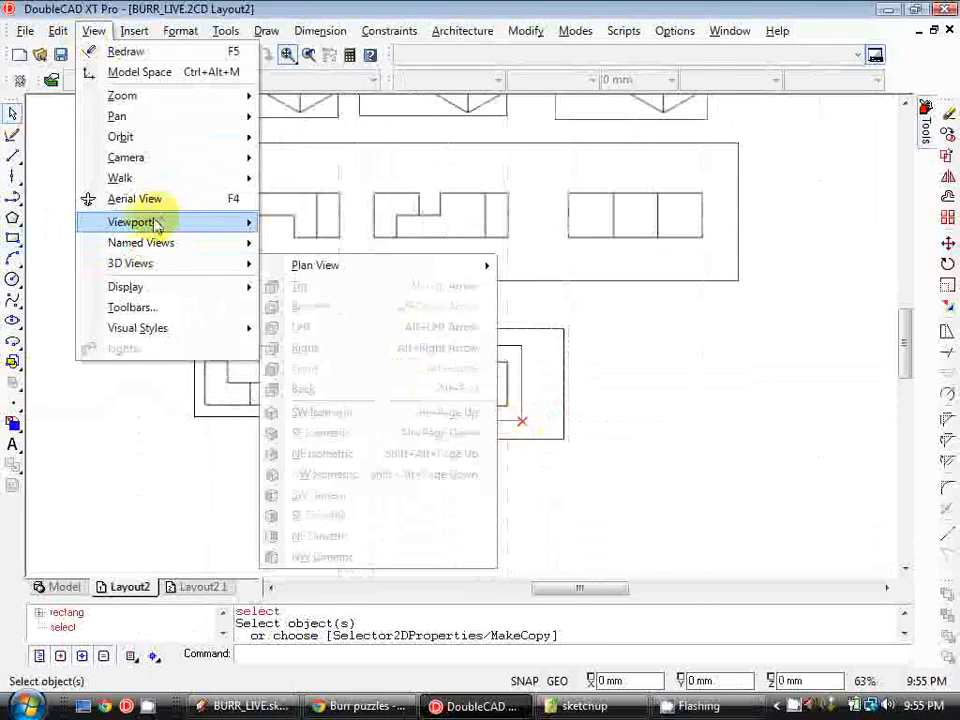
click(446, 329)
click(450, 346)
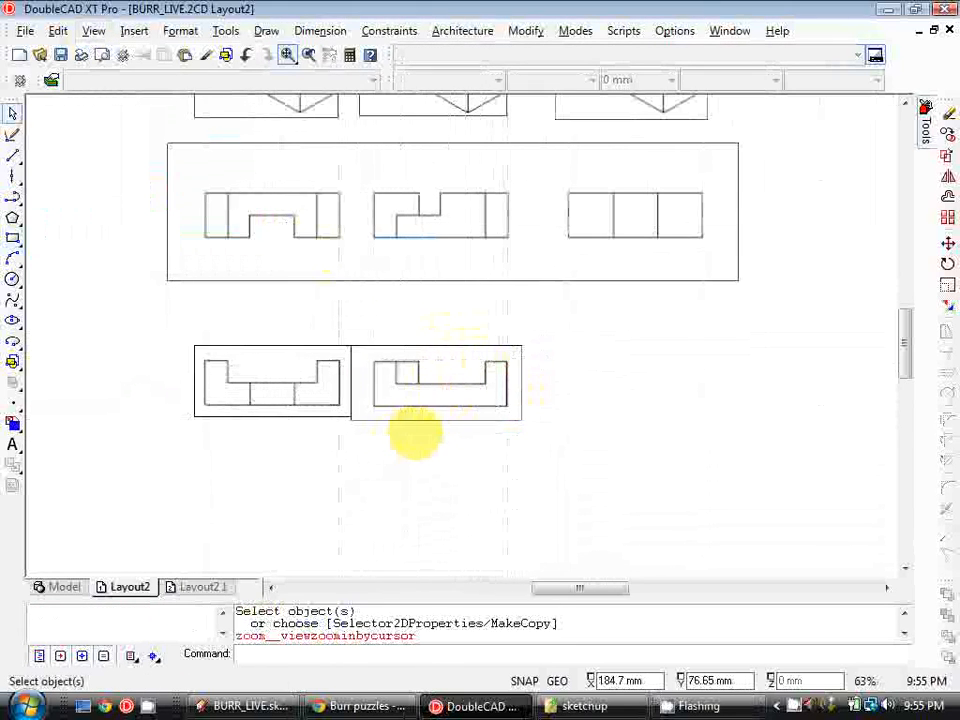
Insert a viewport to the right of the second front view and assign it the B3 FRONT named view
scroll(415, 432, up, 3)
scroll(380, 428, down, 2)
click(443, 657)
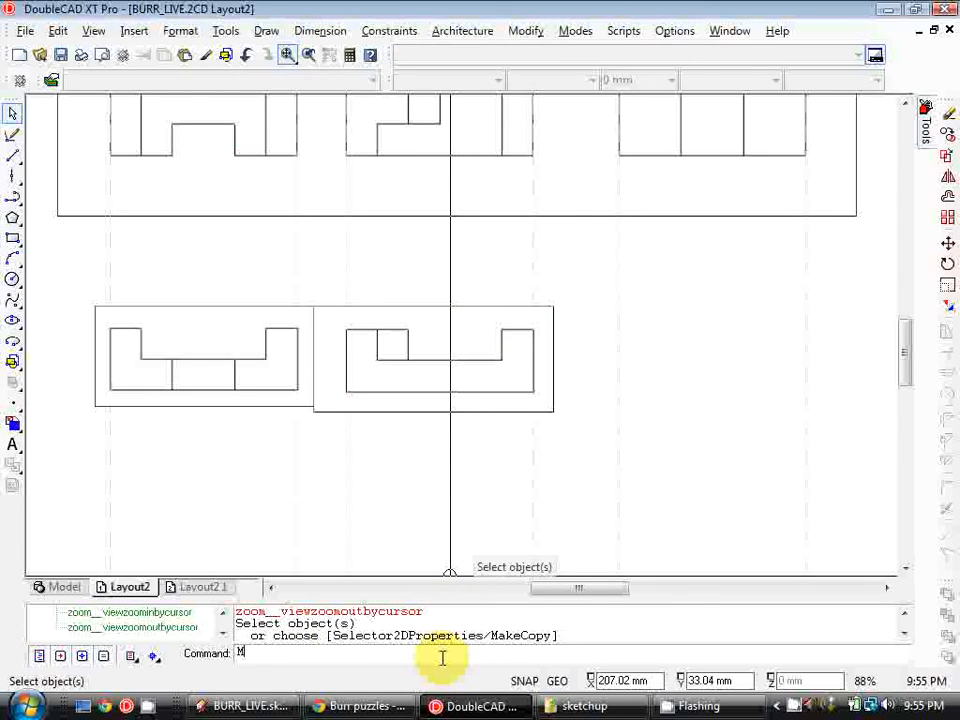
text(MV)
key(Return)
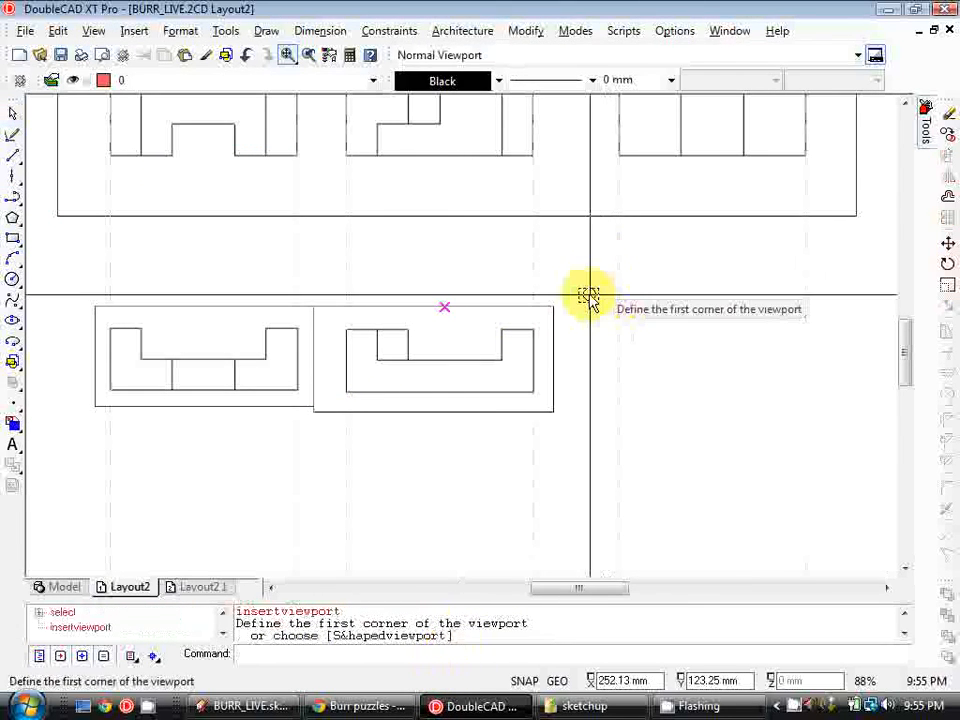
click(406, 303)
click(758, 445)
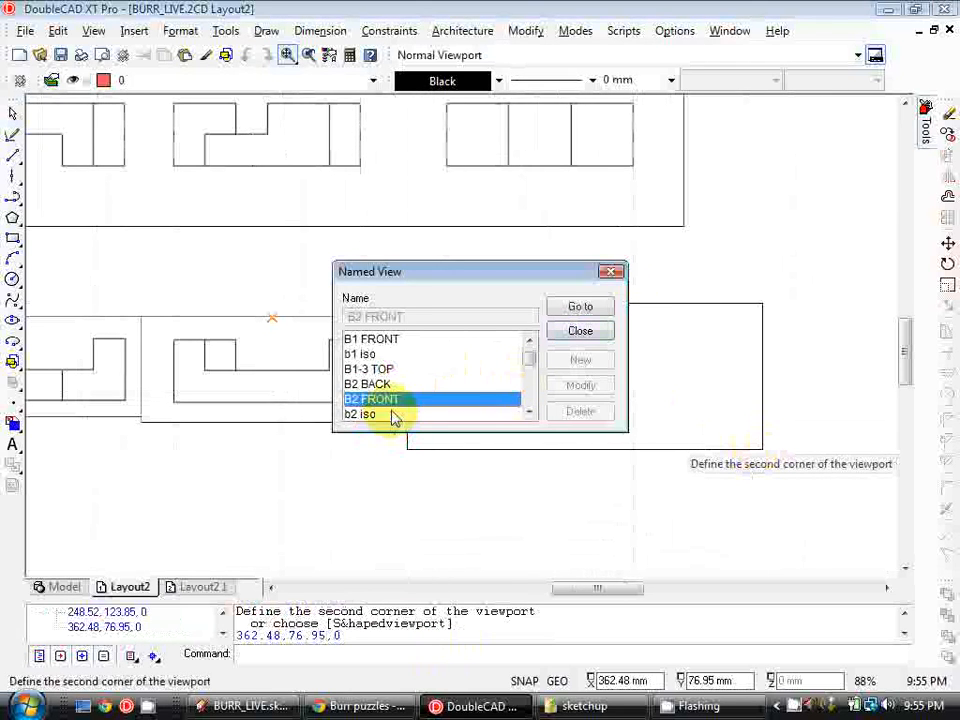
click(590, 332)
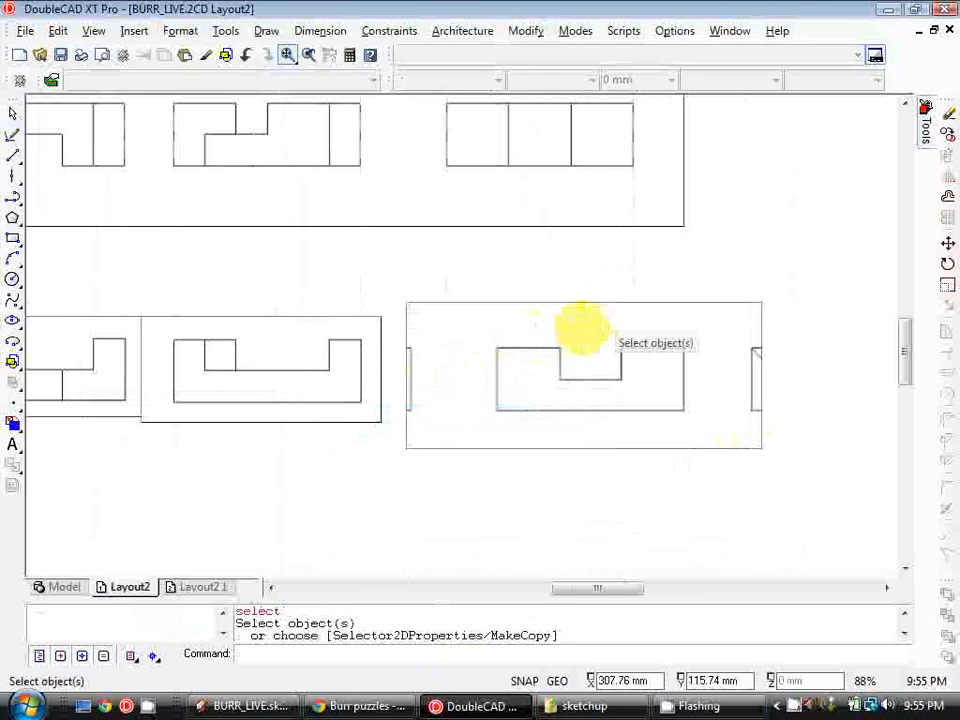
Draw a rectangle around the third front view and update the new viewport's boundary to that rectangle
click(13, 242)
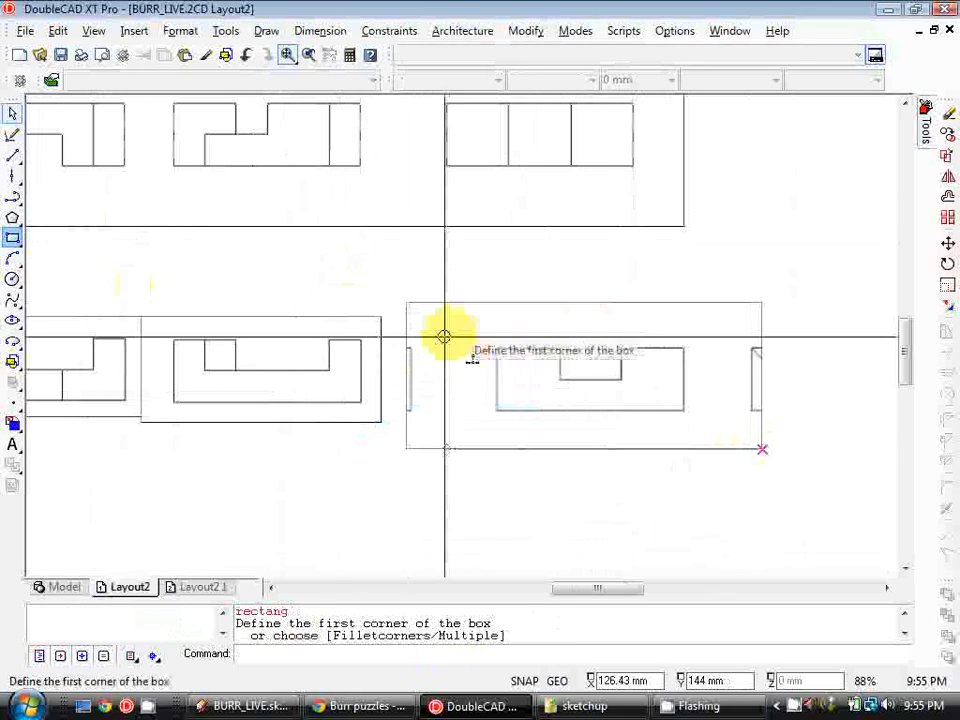
click(460, 320)
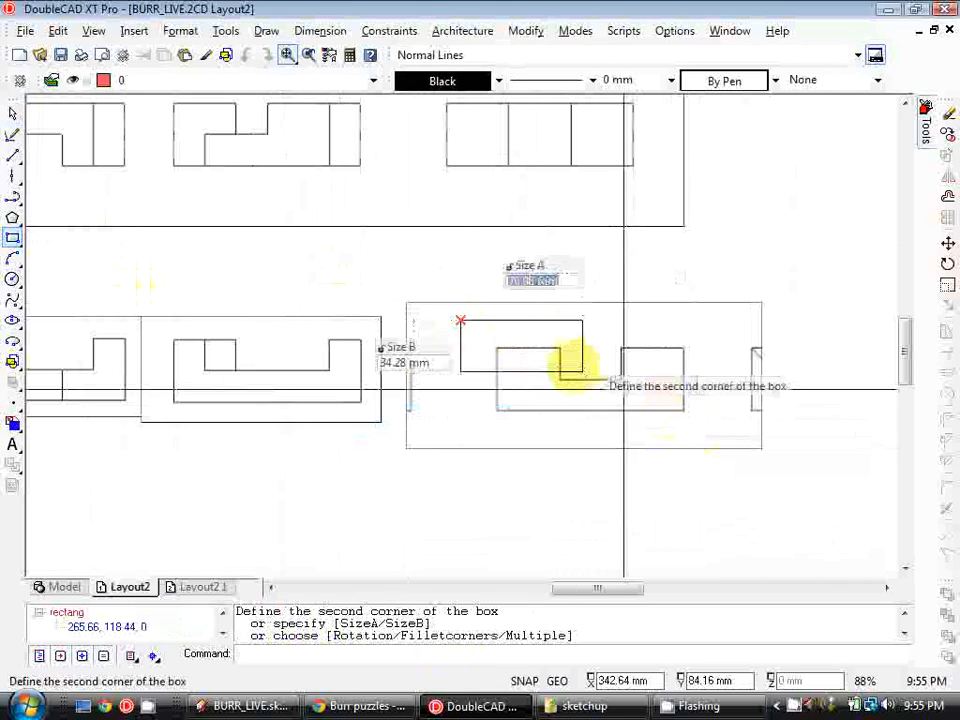
click(703, 428)
click(93, 31)
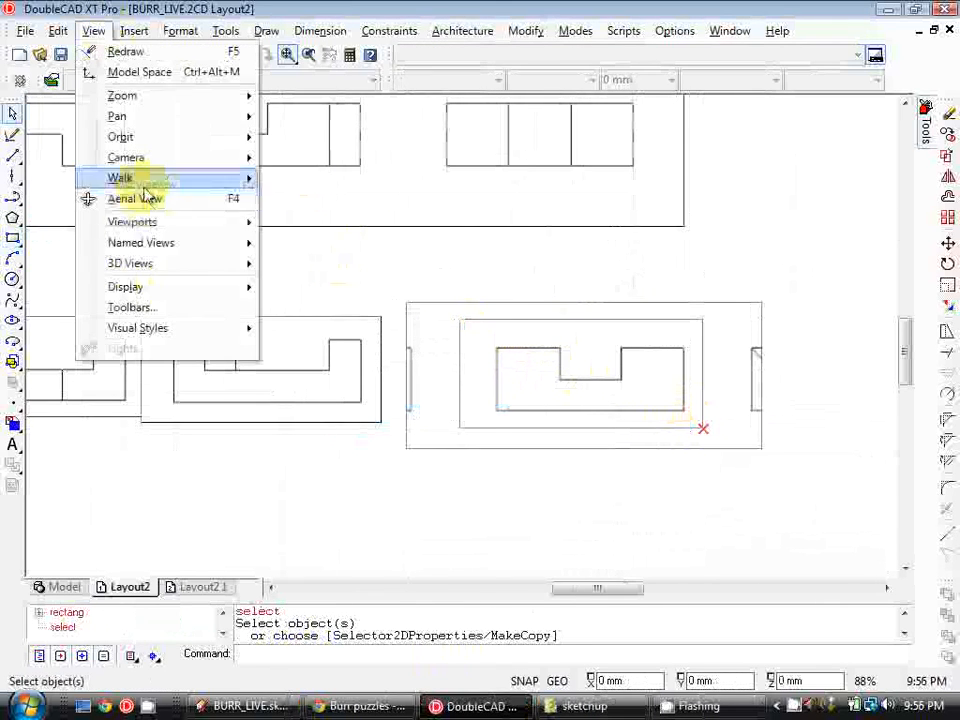
mouse_move(208, 232)
click(378, 250)
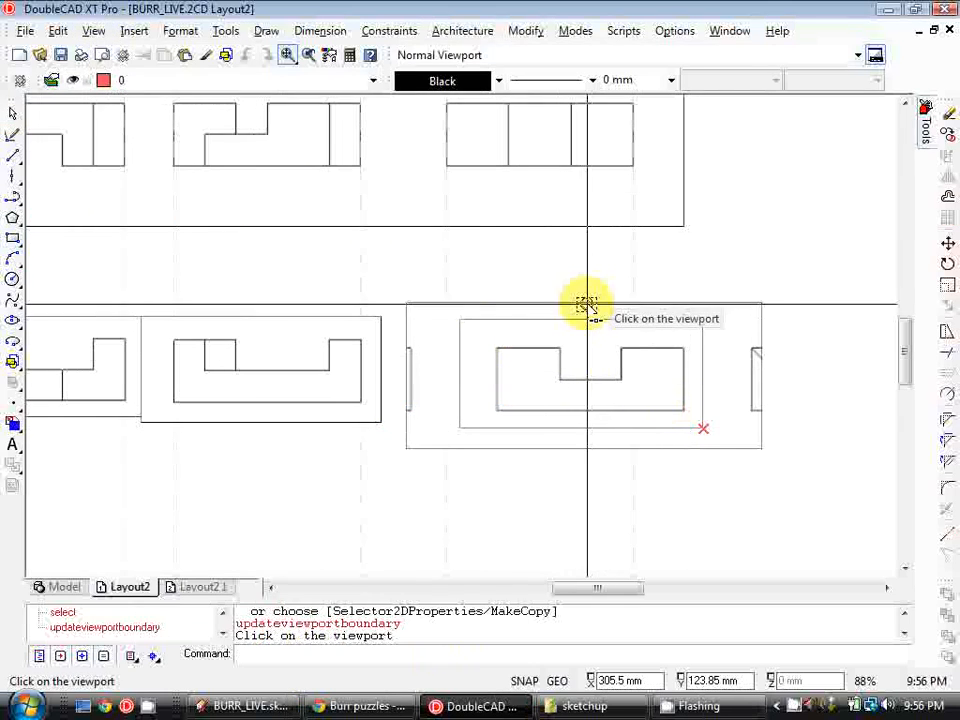
click(585, 306)
click(583, 318)
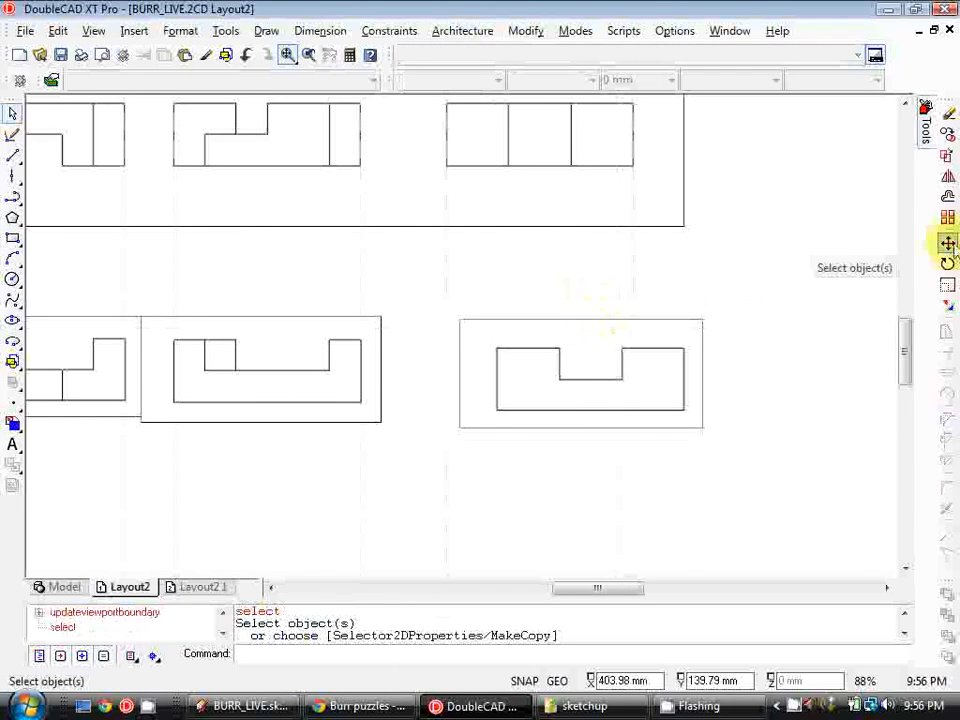
click(947, 243)
click(601, 318)
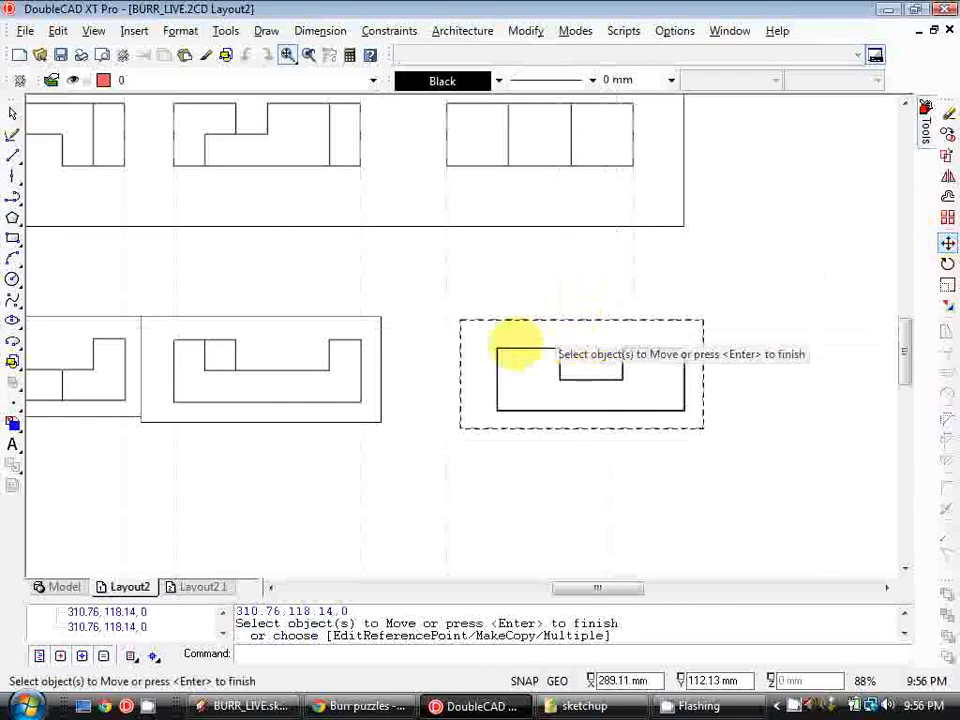
key(Return)
click(503, 356)
click(452, 345)
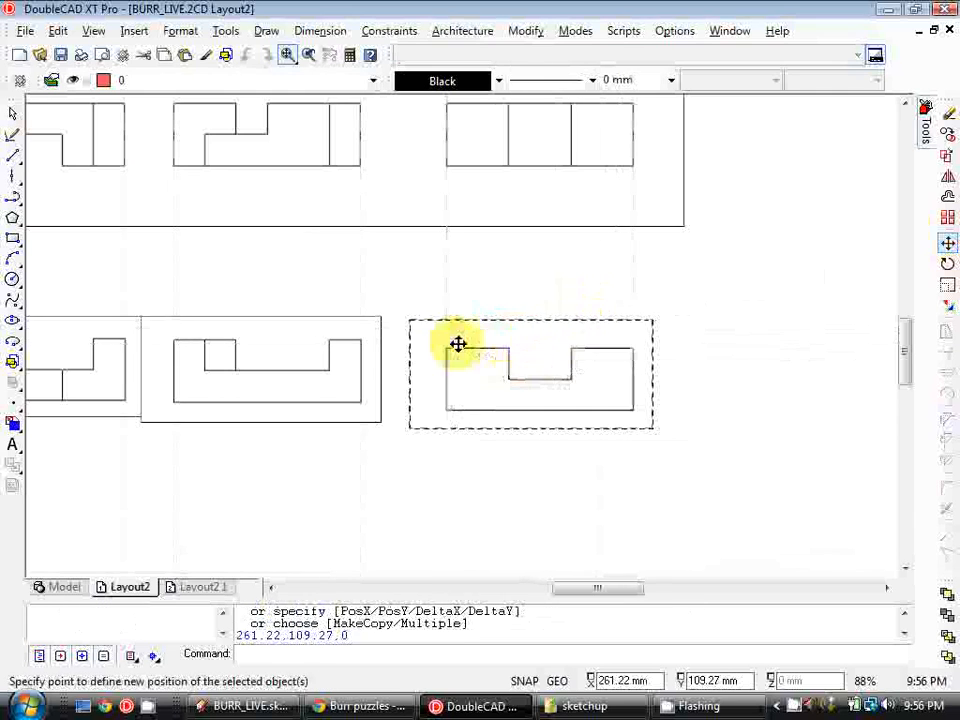
middle_click(238, 253)
middle_click(47, 246)
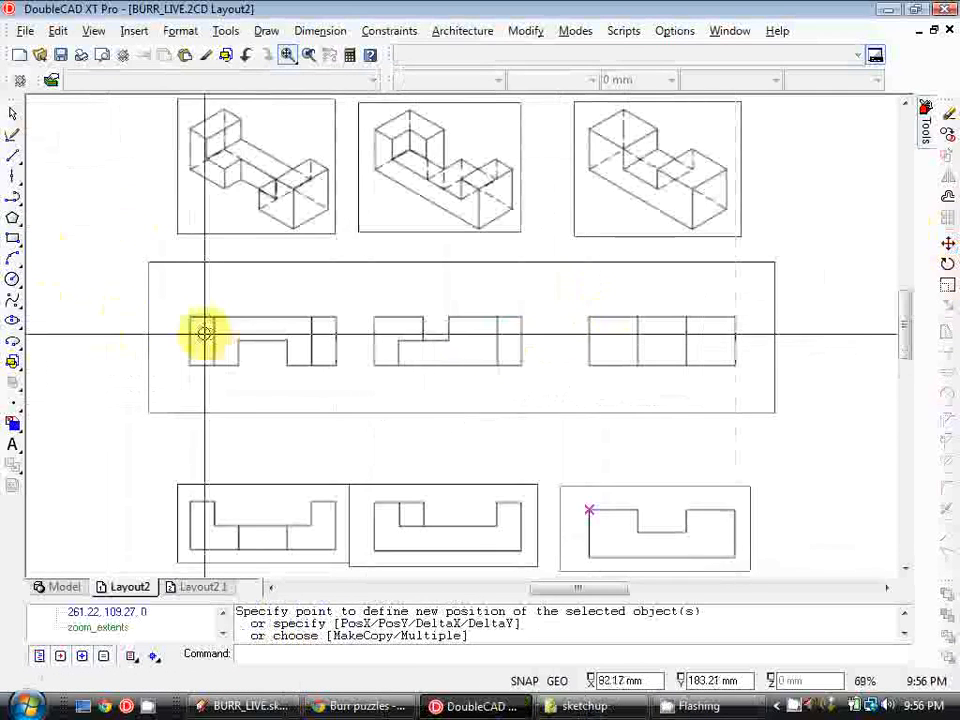
key(Escape)
Draw a horizontal construction line through the top edge of the first front view
middle_drag(261, 326, 225, 247)
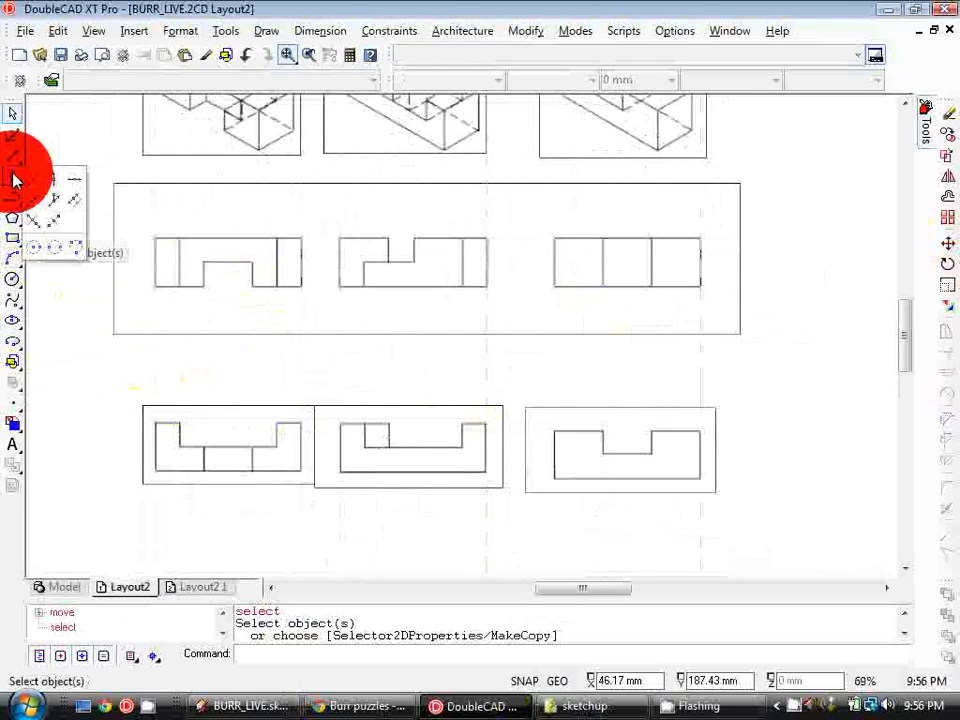
click(72, 185)
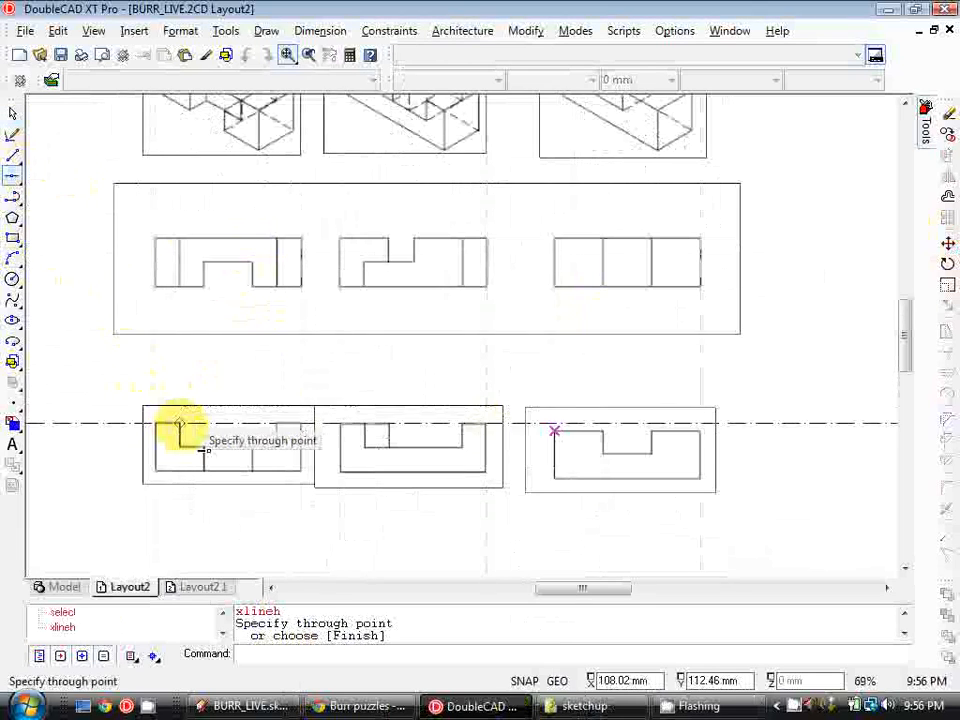
click(177, 421)
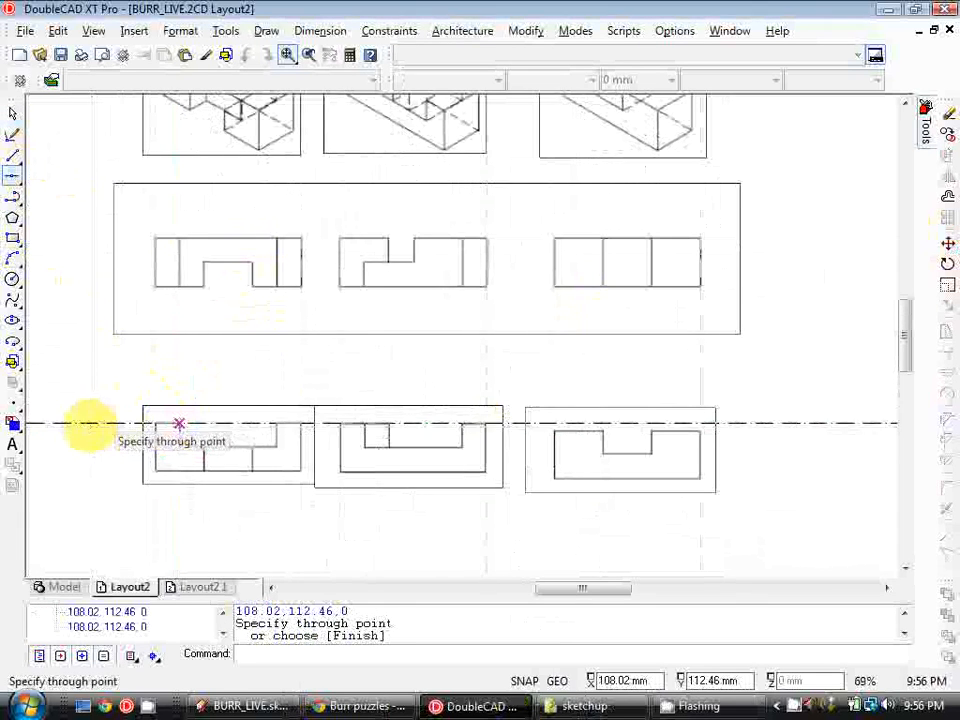
key(Escape)
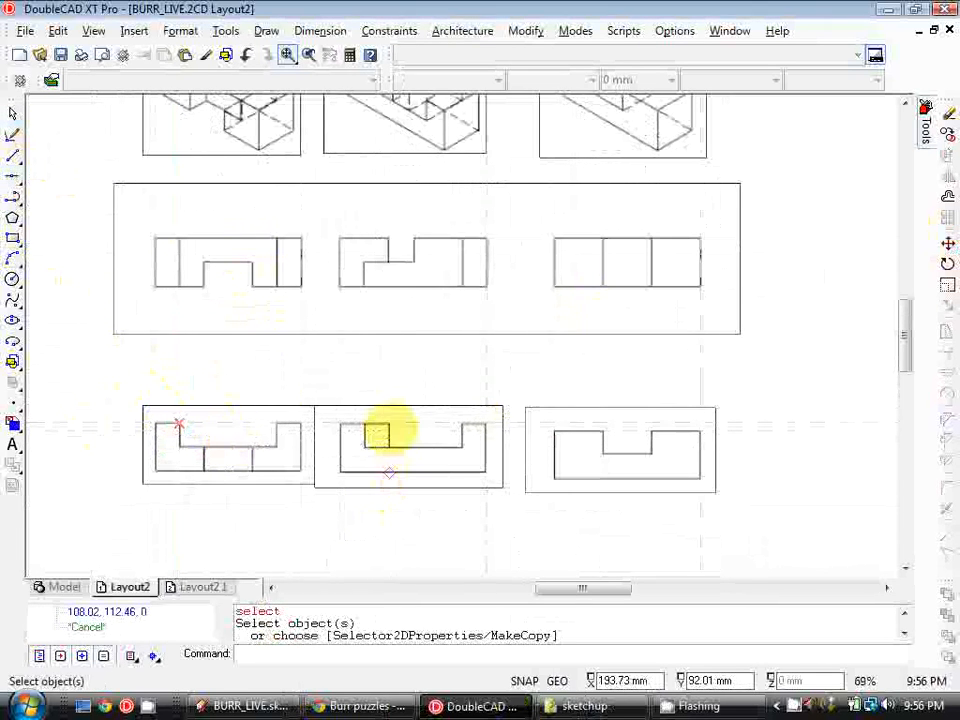
Move the second front viewport so its view's top edge lies on the construction line
scroll(389, 433, up, 2)
scroll(389, 460, up, 2)
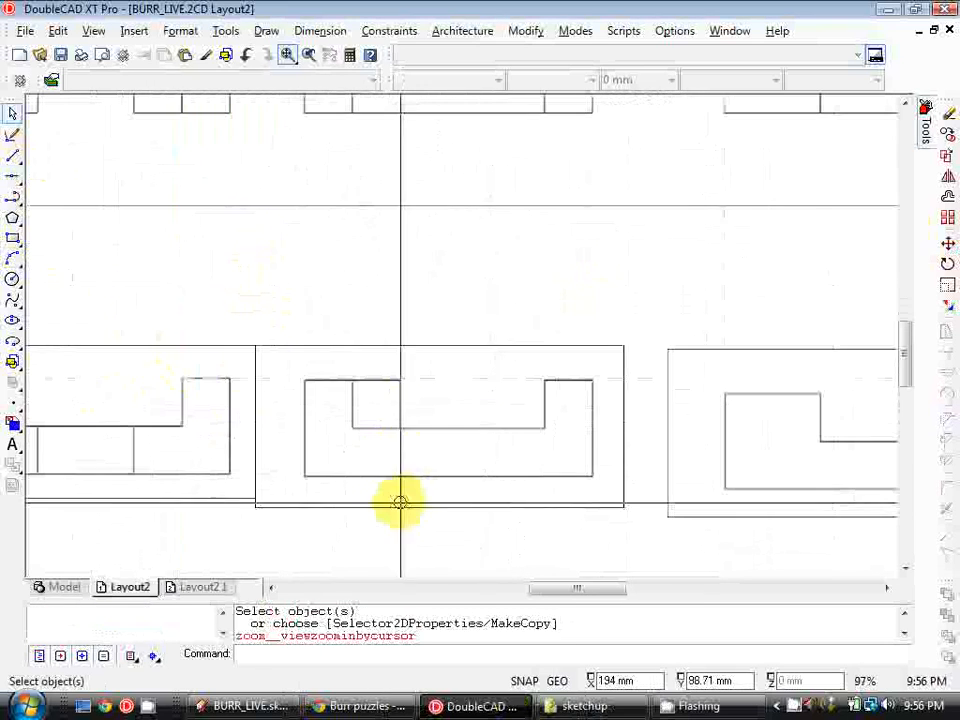
click(399, 503)
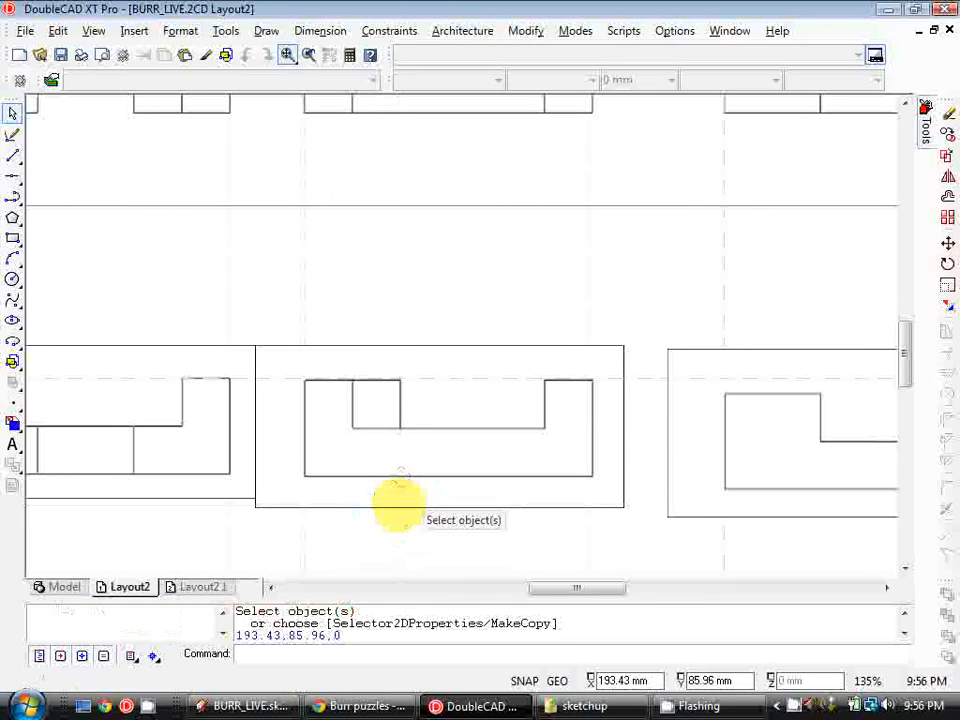
click(948, 243)
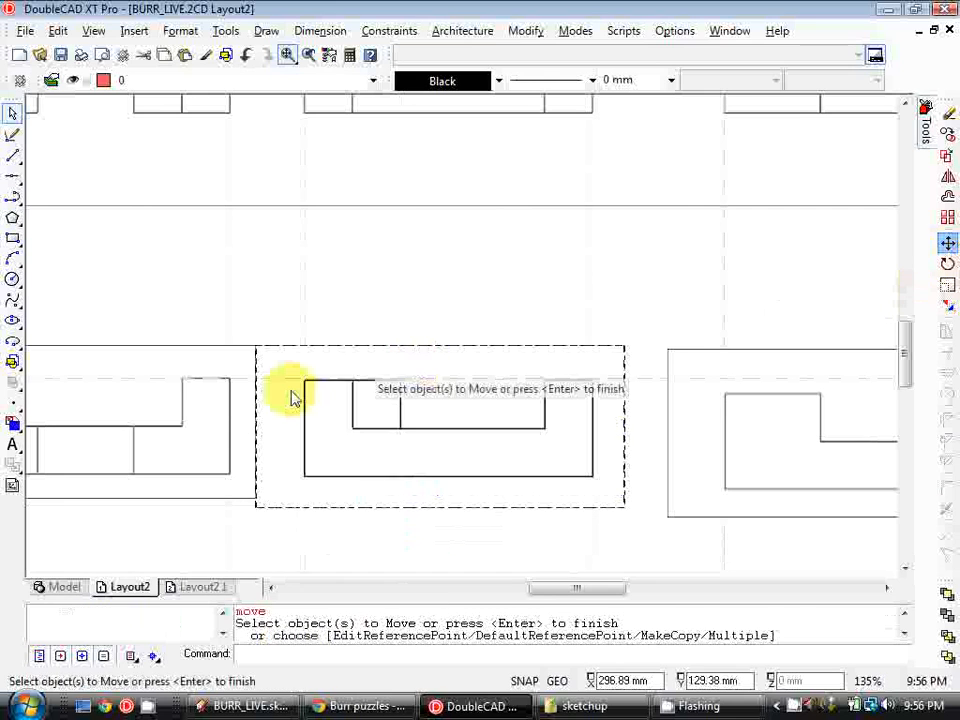
key(Return)
scroll(300, 387, up, 4)
click(317, 384)
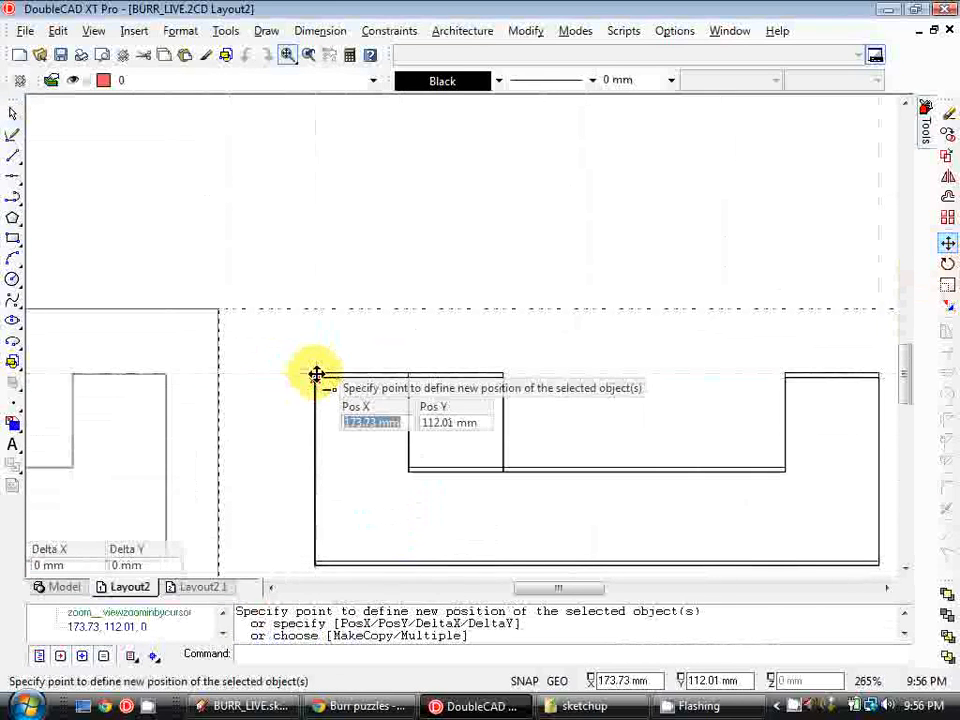
click(316, 377)
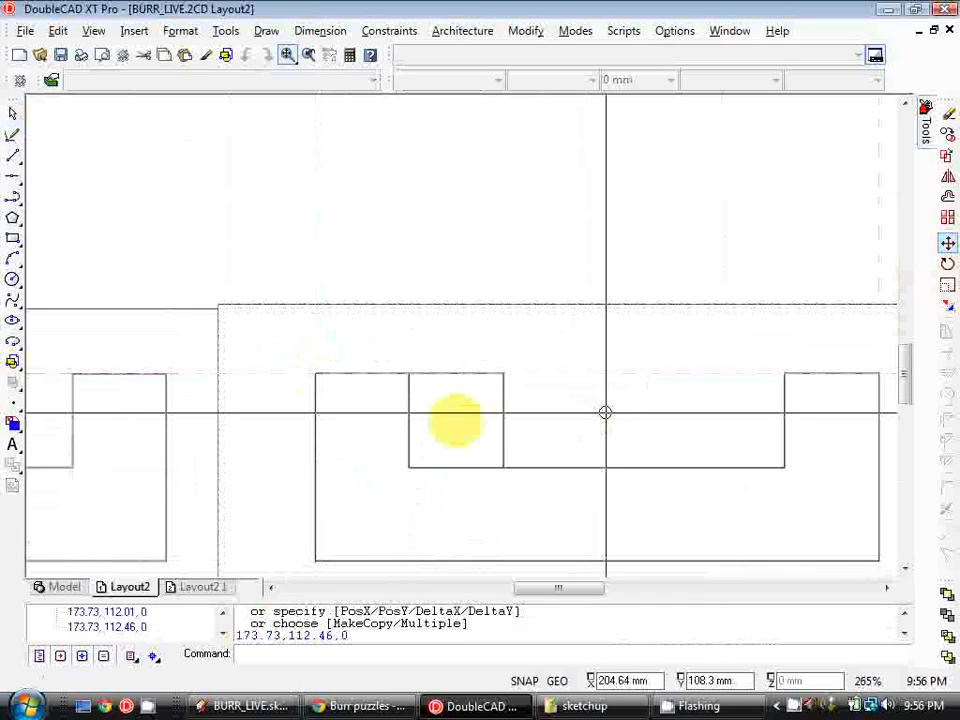
Move the third front viewport up so its view's top edge lies on the construction line
middle_drag(796, 370, 175, 354)
key(Escape)
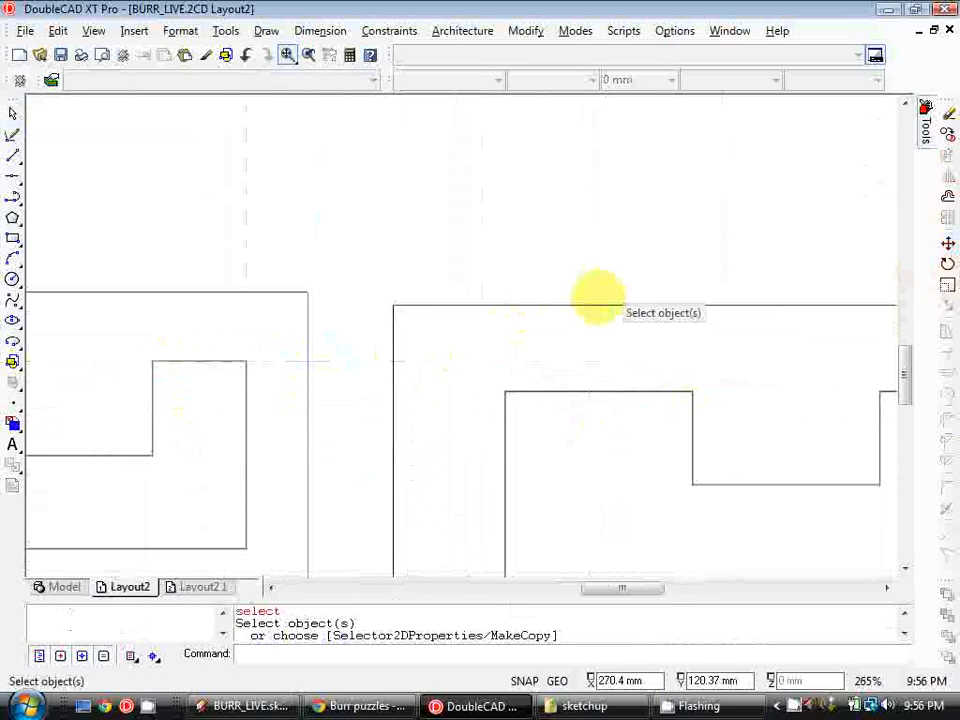
click(600, 307)
click(946, 243)
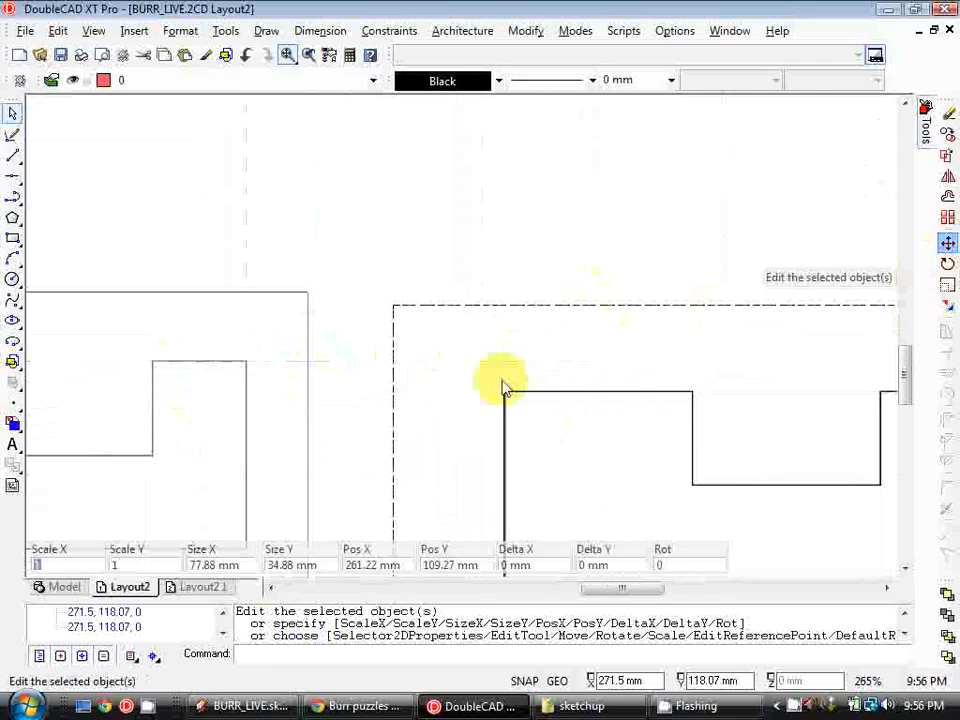
right_click(505, 392)
click(505, 392)
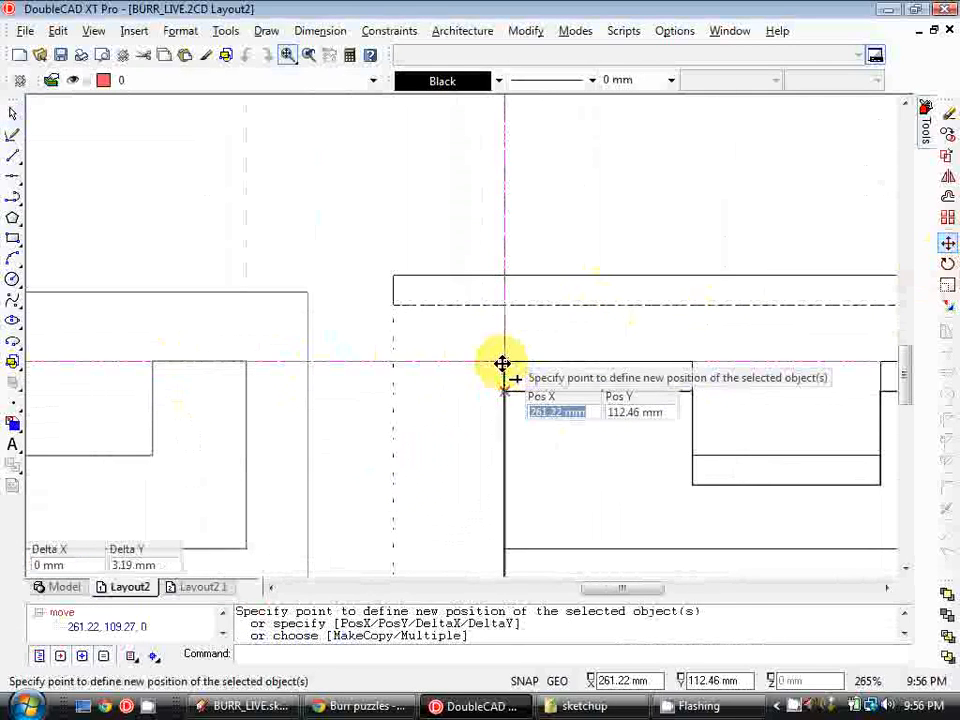
click(603, 375)
scroll(617, 377, down, 5)
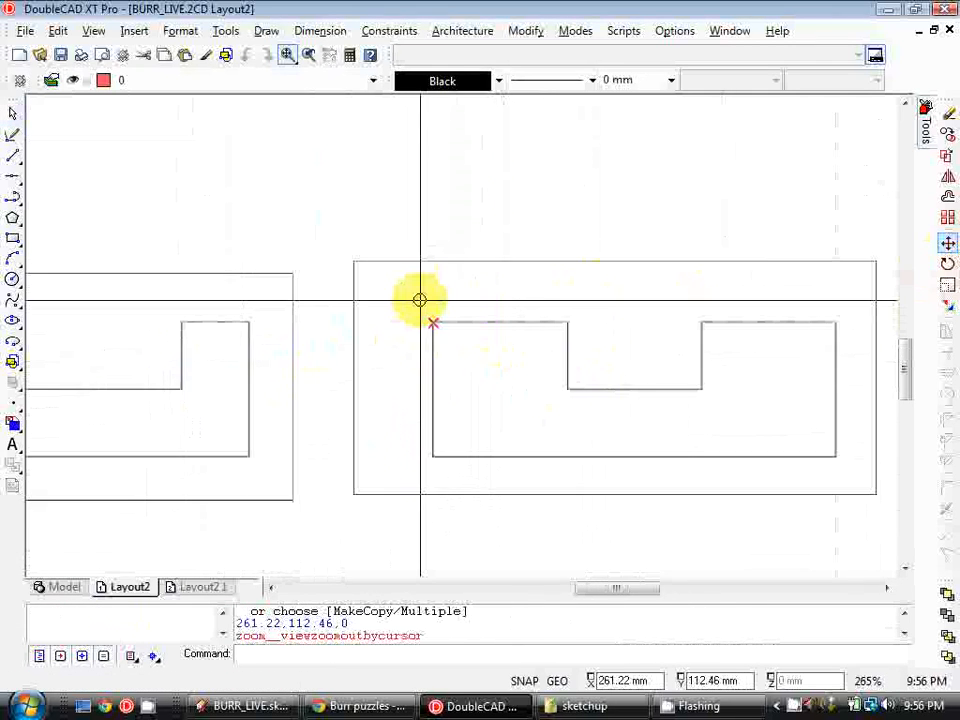
scroll(480, 413, down, 3)
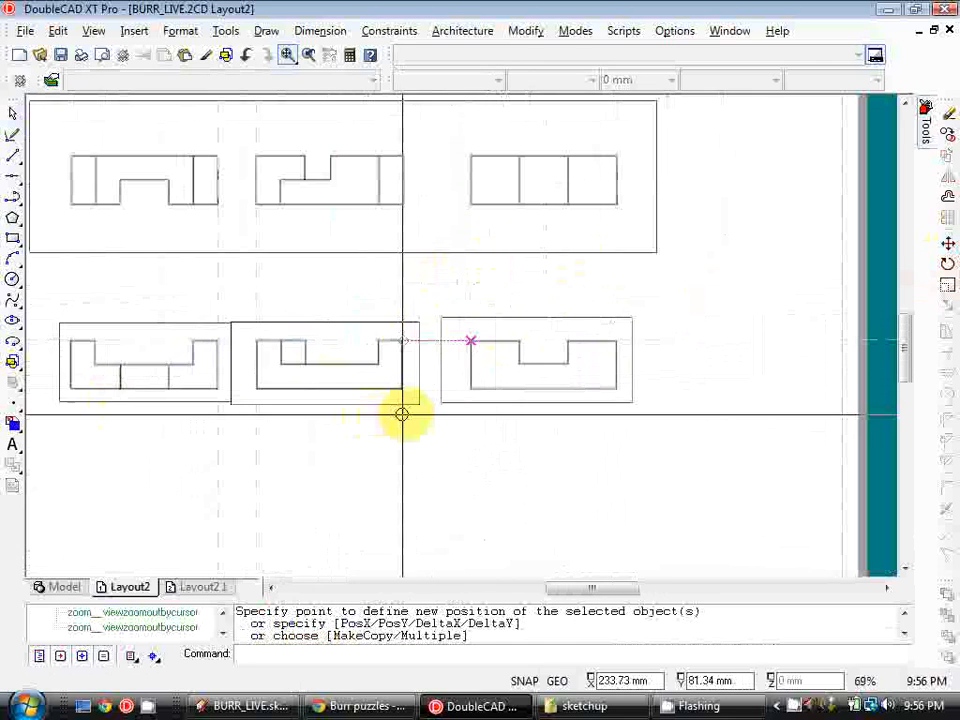
click(420, 413)
scroll(420, 413, down, 1)
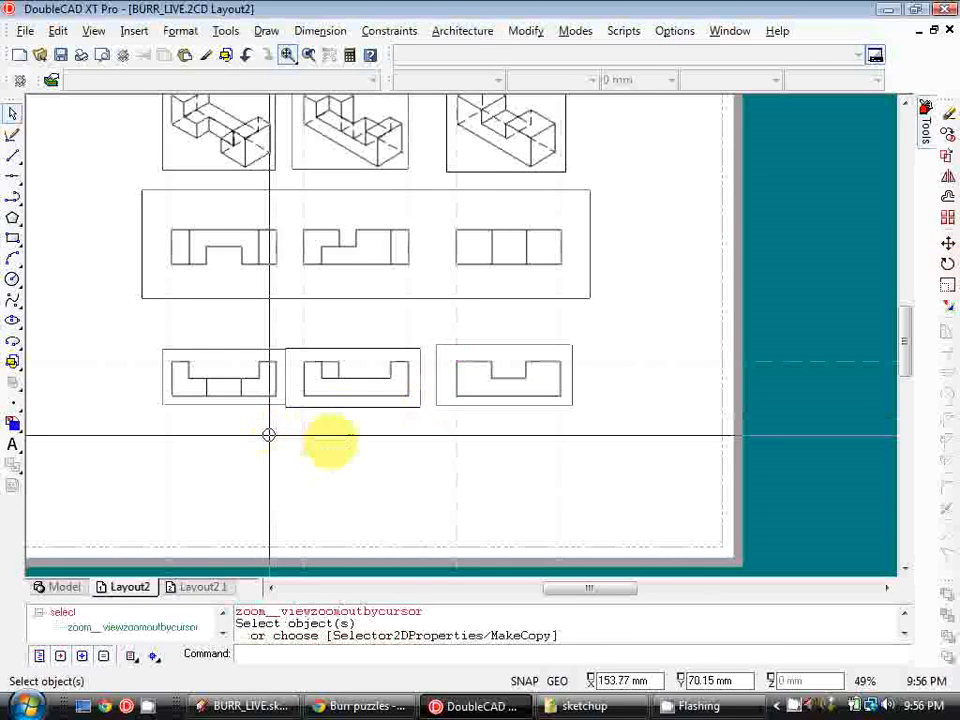
middle_drag(268, 435, 332, 441)
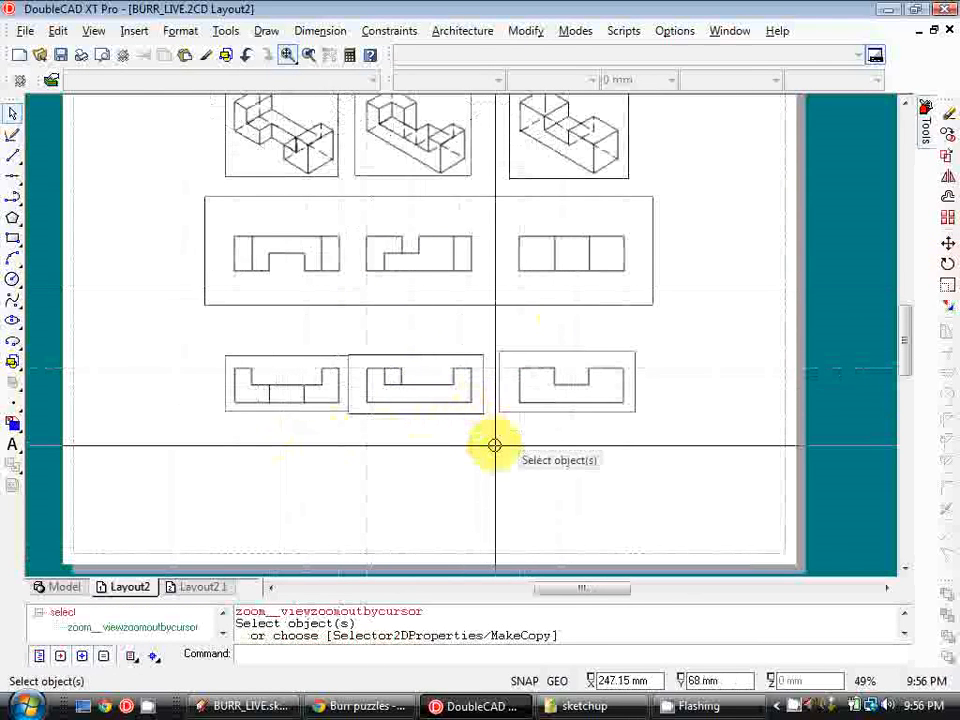